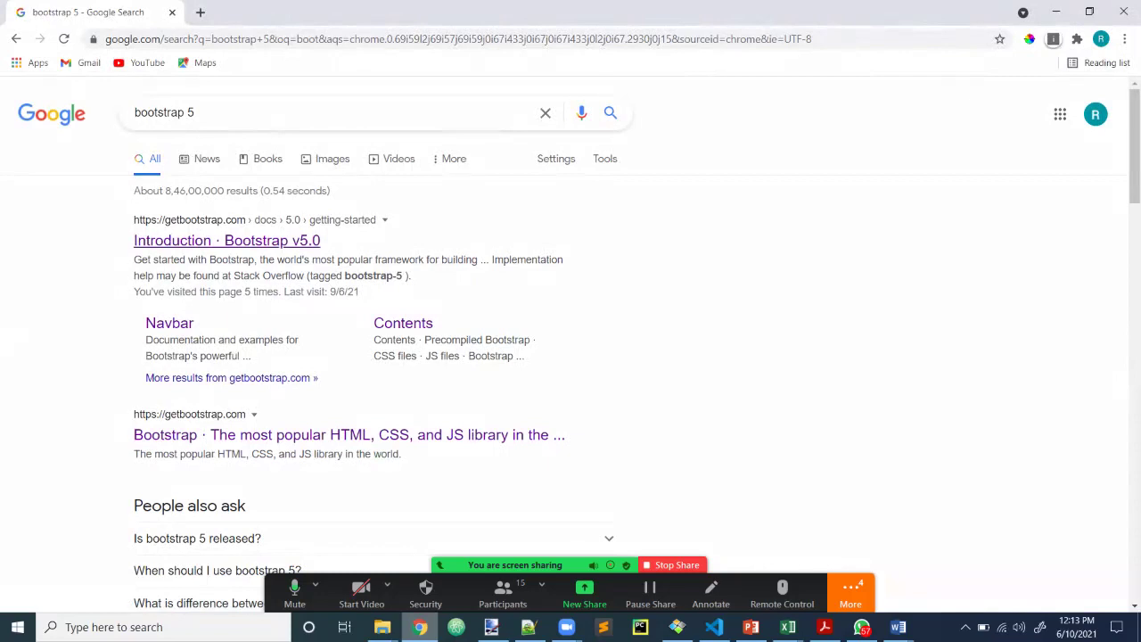
Open the Bootstrap v5.0 documentation from the search results and go to the Compiled CSS and JS section of its Download page.
{"action": "left_click", "coordinate": [226, 240]}
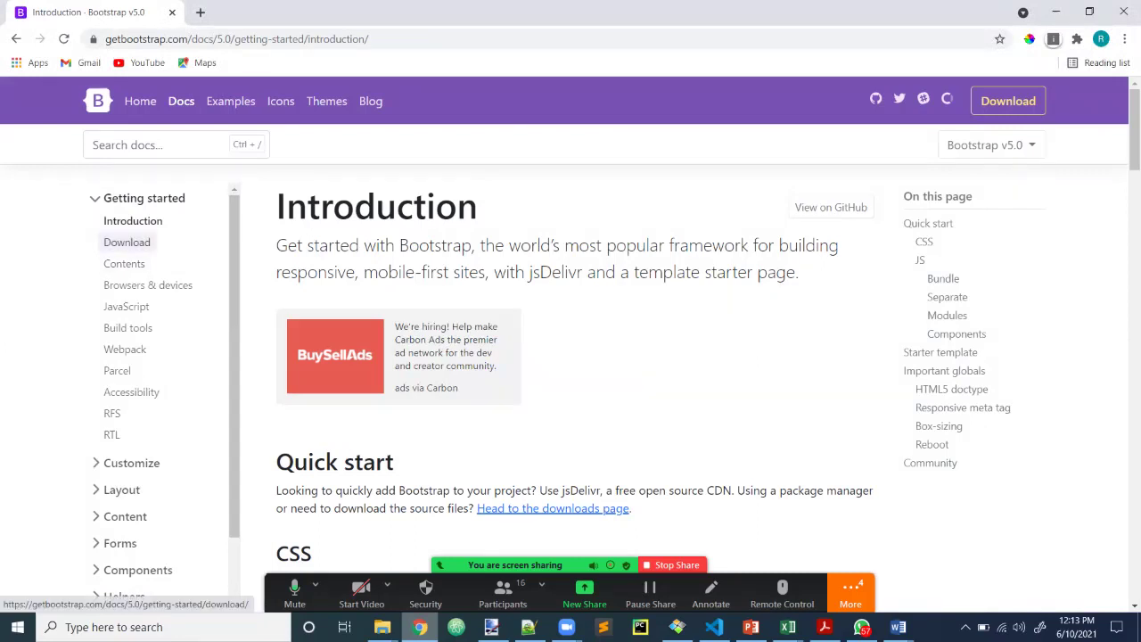
{"action": "left_click", "coordinate": [127, 242]}
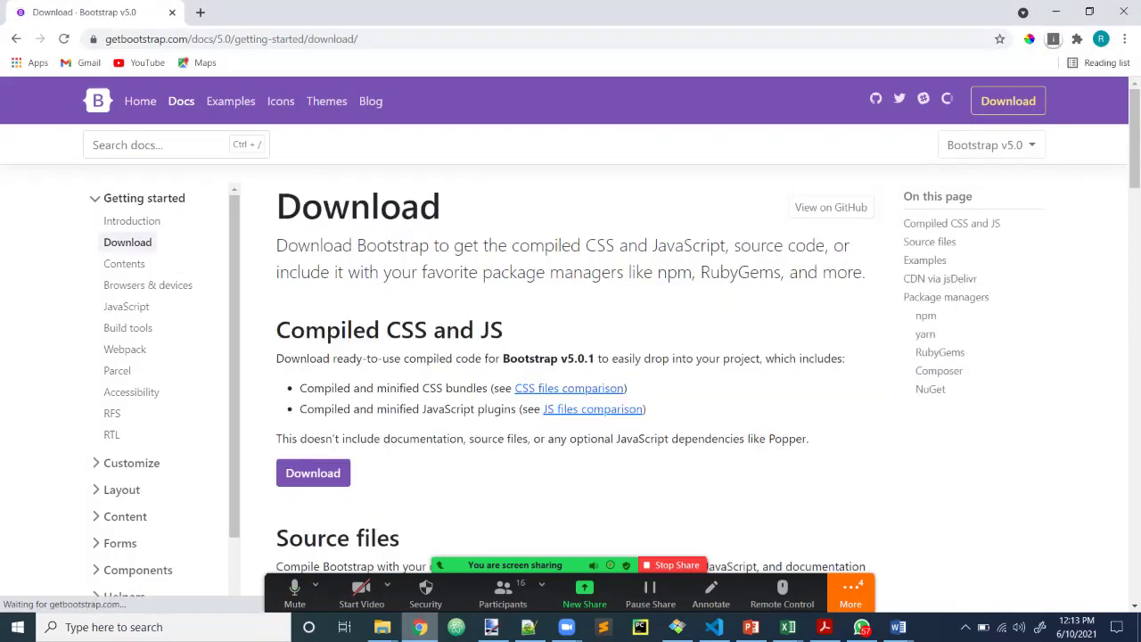
{"action": "scroll", "coordinate": [570, 356], "scroll_direction": "down", "scroll_amount": 3}
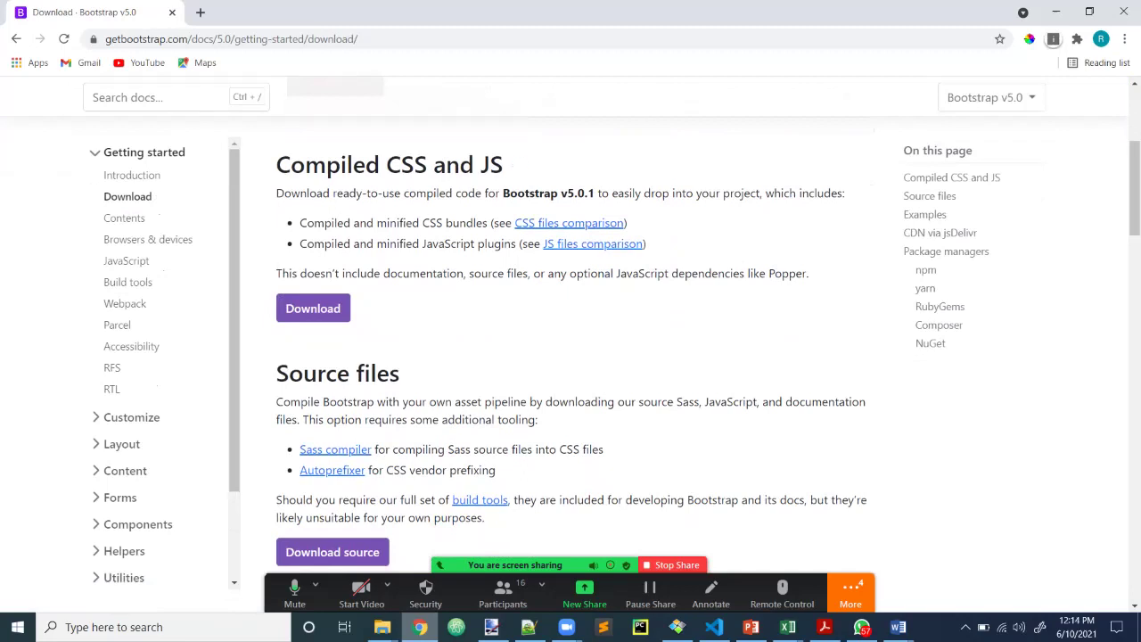
{"action": "left_click_drag", "start_coordinate": [276, 164], "coordinate": [503, 164]}
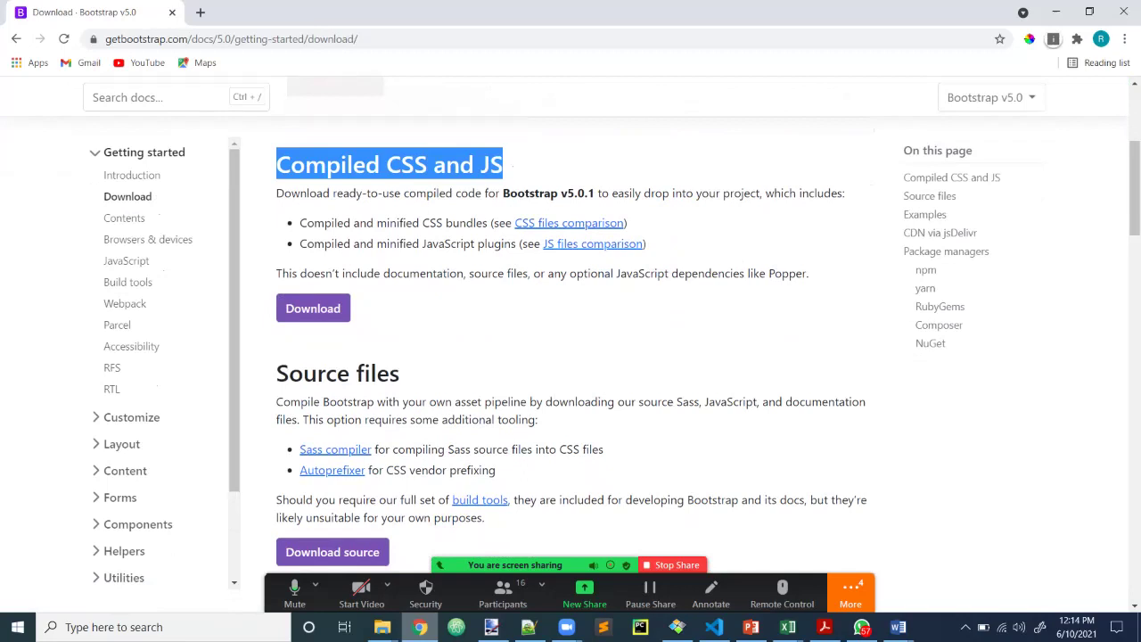
{"action": "left_click", "coordinate": [472, 273]}
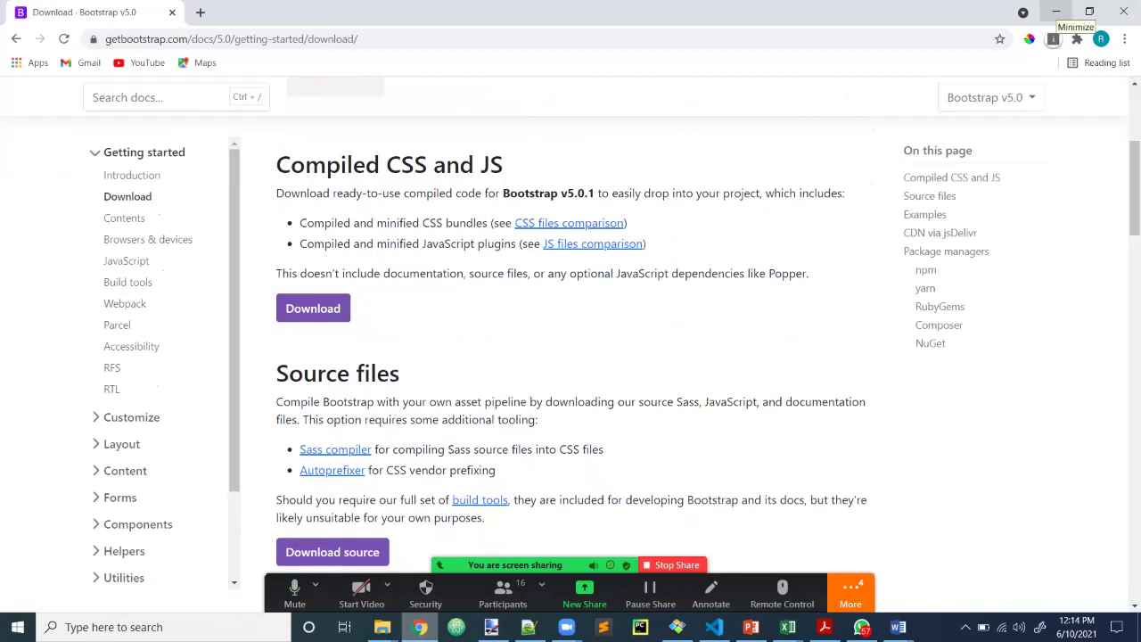
Create a new folder named Workshop on the desktop.
{"action": "left_click", "coordinate": [1056, 13]}
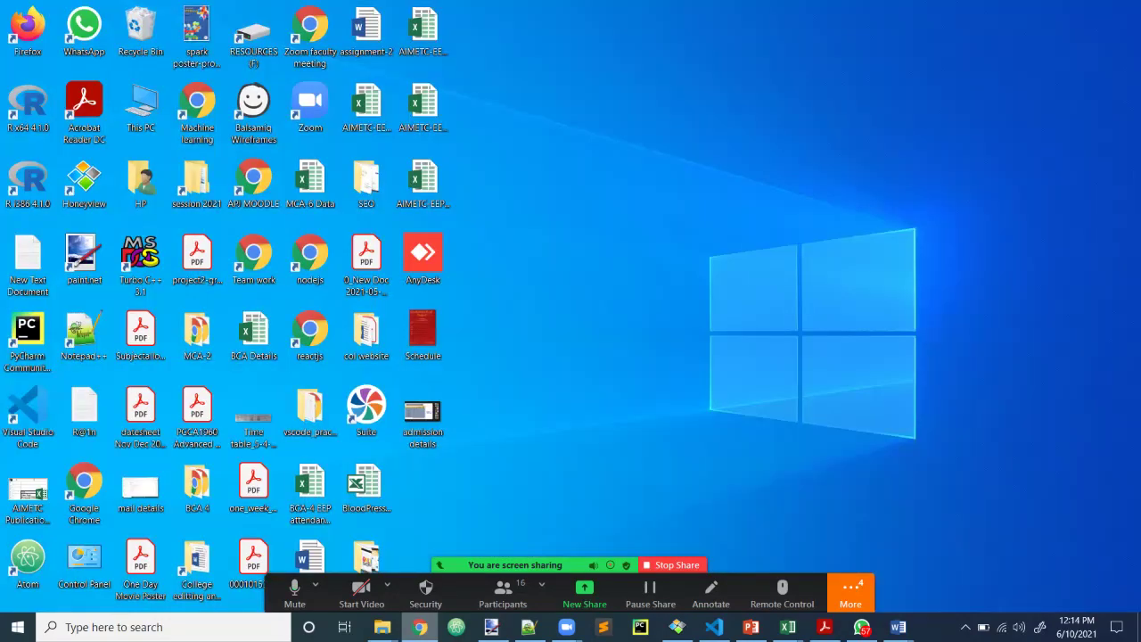
{"action": "double_click", "coordinate": [140, 107]}
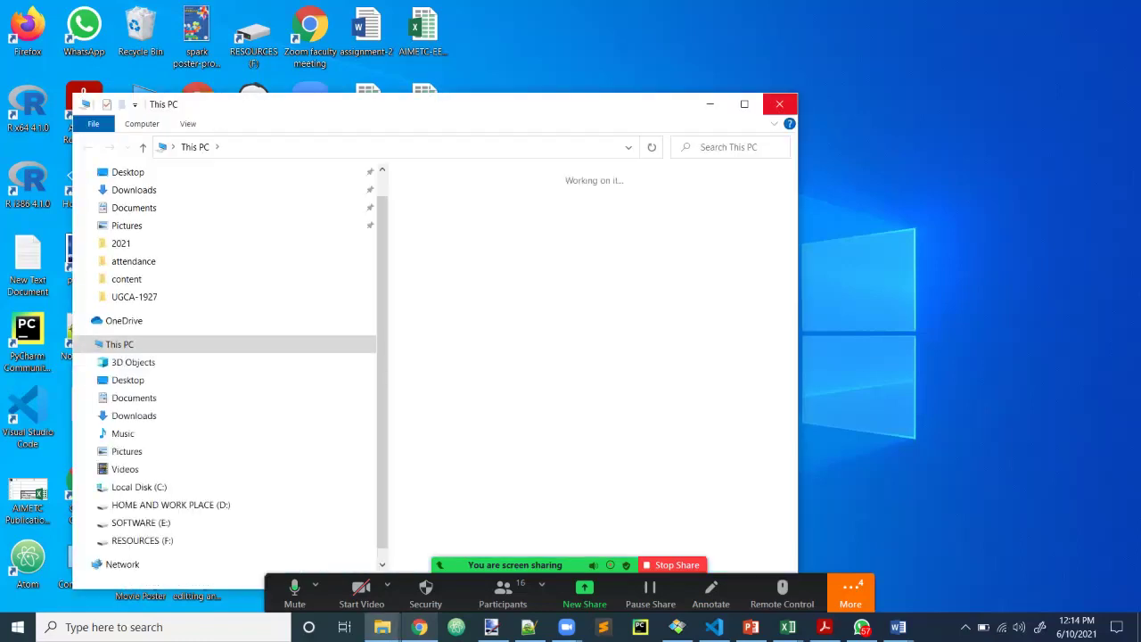
{"action": "left_click", "coordinate": [779, 104]}
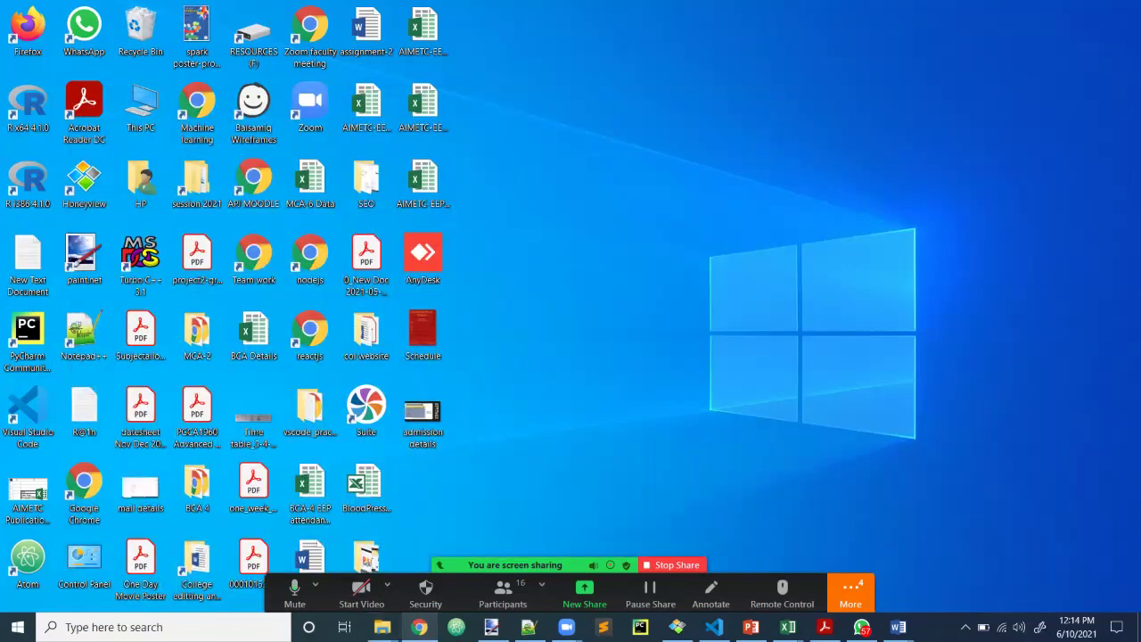
{"action": "right_click", "coordinate": [694, 250]}
{"action": "mouse_move", "coordinate": [767, 390]}
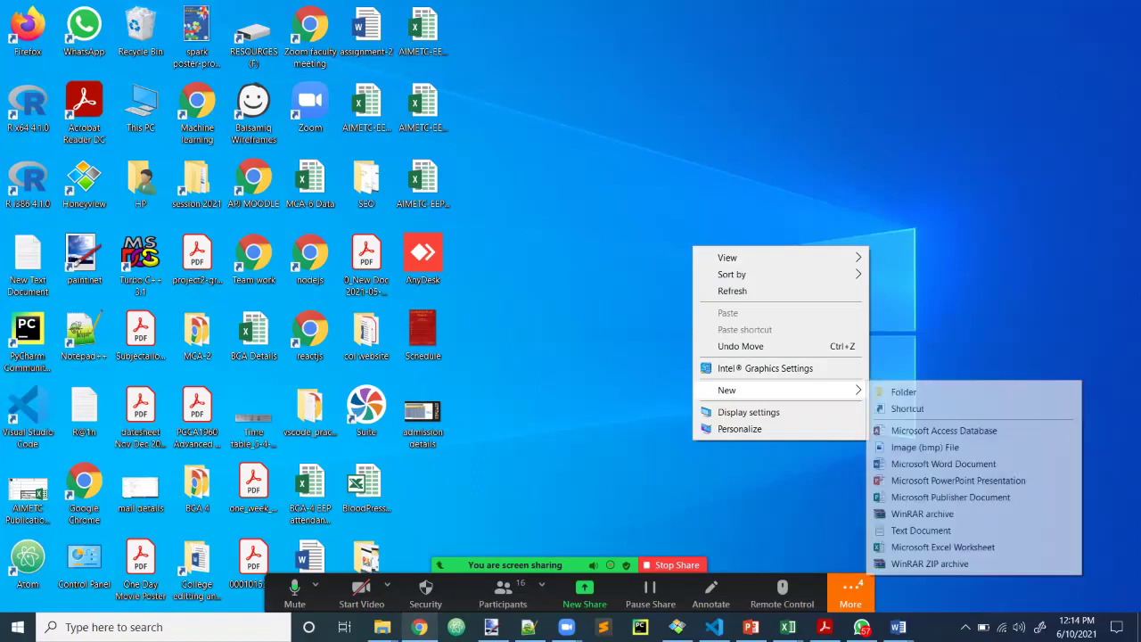
{"action": "left_click", "coordinate": [904, 392]}
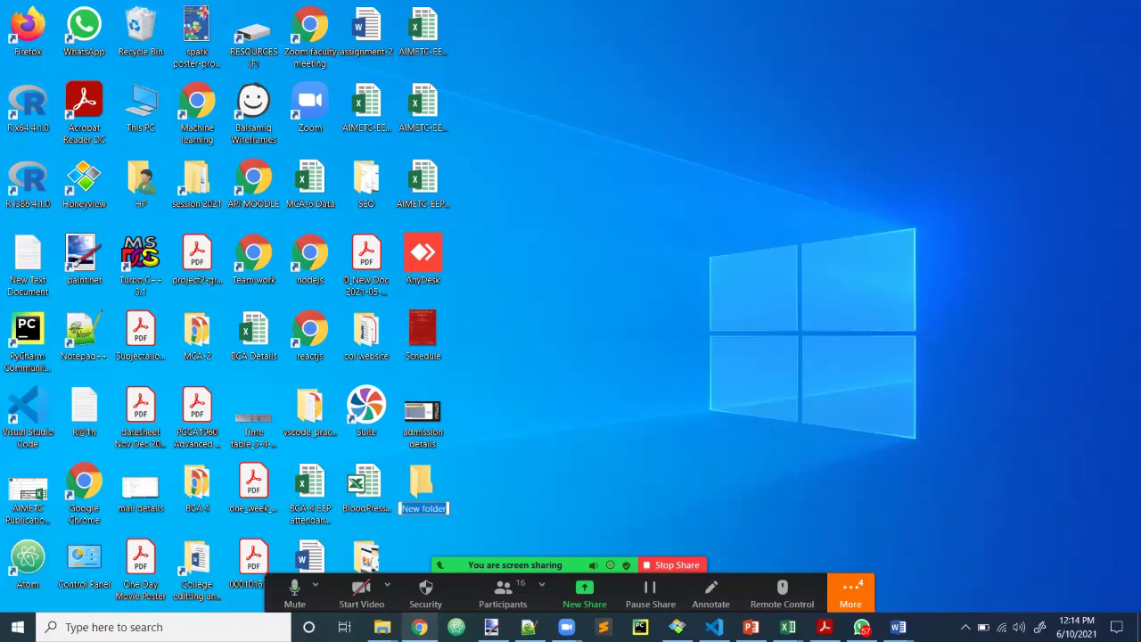
{"action": "type", "text": "Workshop"}
{"action": "key", "text": "Return"}
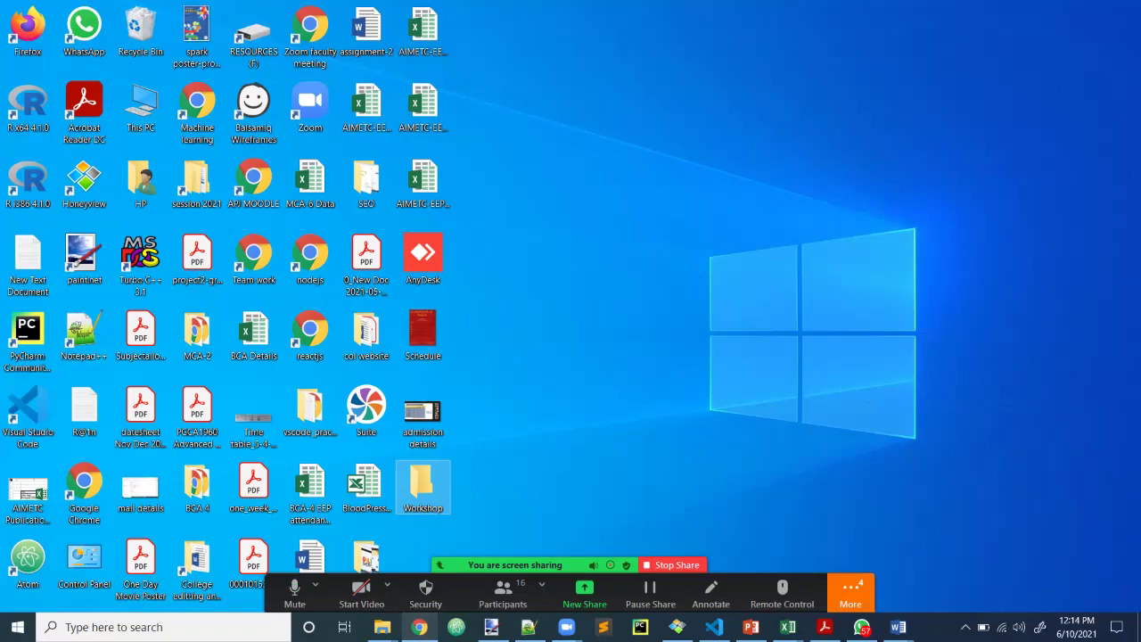
Return to the Bootstrap download page in Chrome, download the compiled CSS and JS package, and close the opened archive.
{"action": "left_click", "coordinate": [419, 627]}
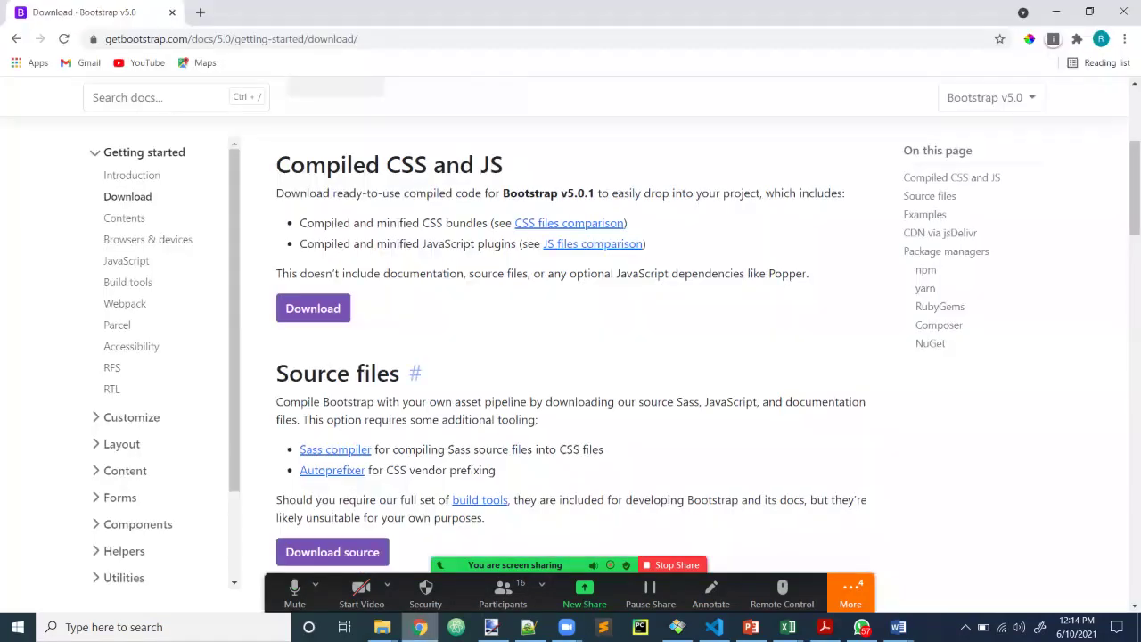
{"action": "left_click", "coordinate": [313, 308]}
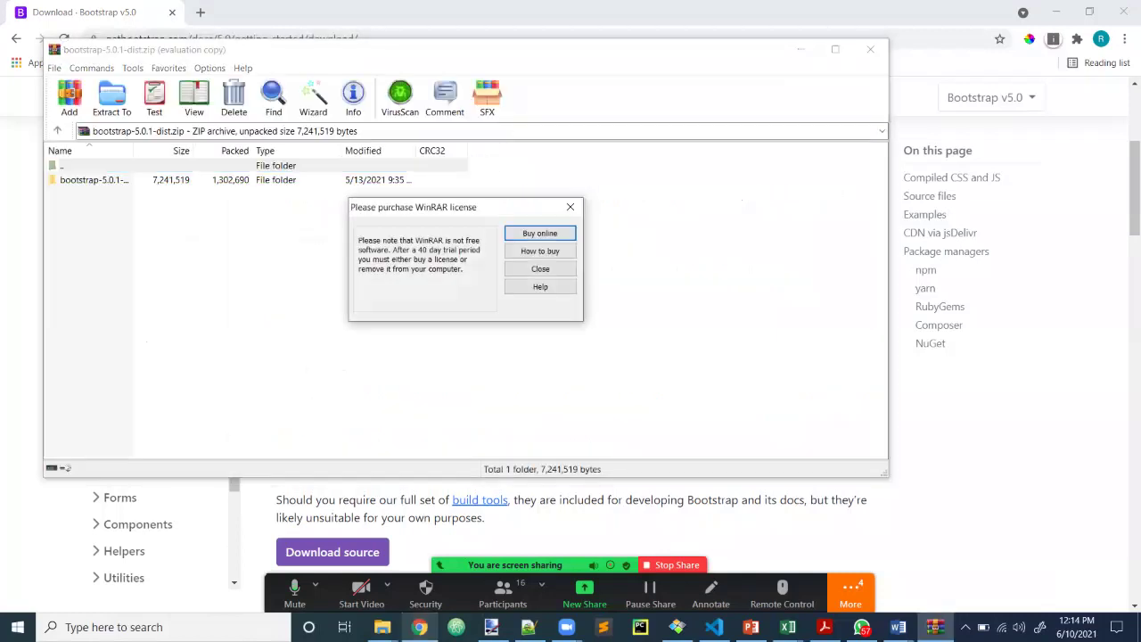
{"action": "left_click", "coordinate": [540, 268]}
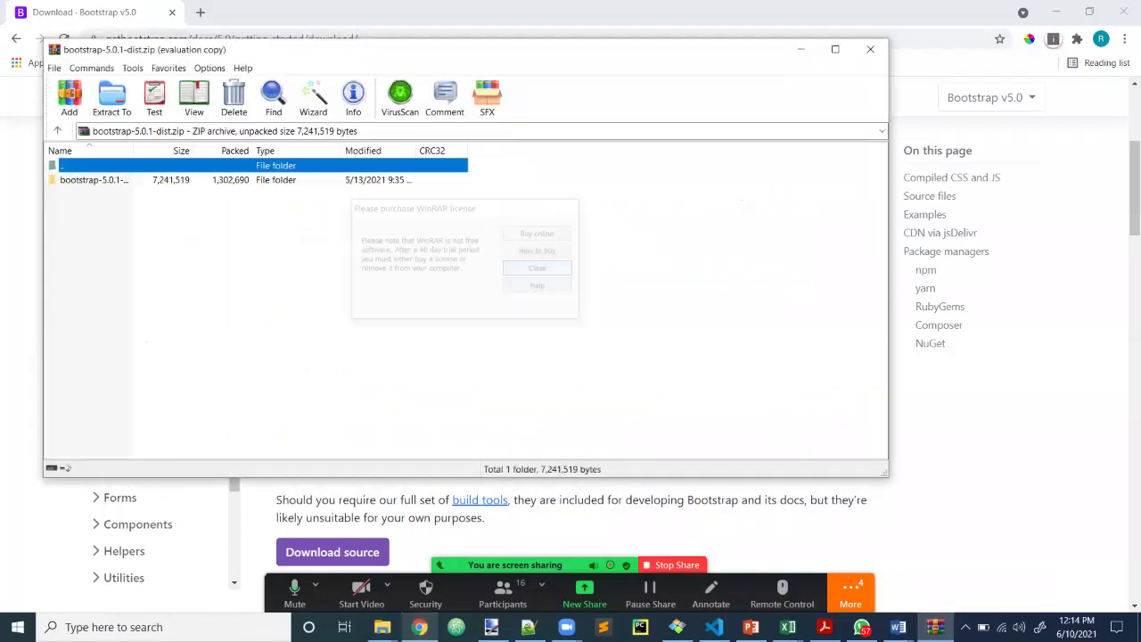
{"action": "left_click", "coordinate": [870, 49]}
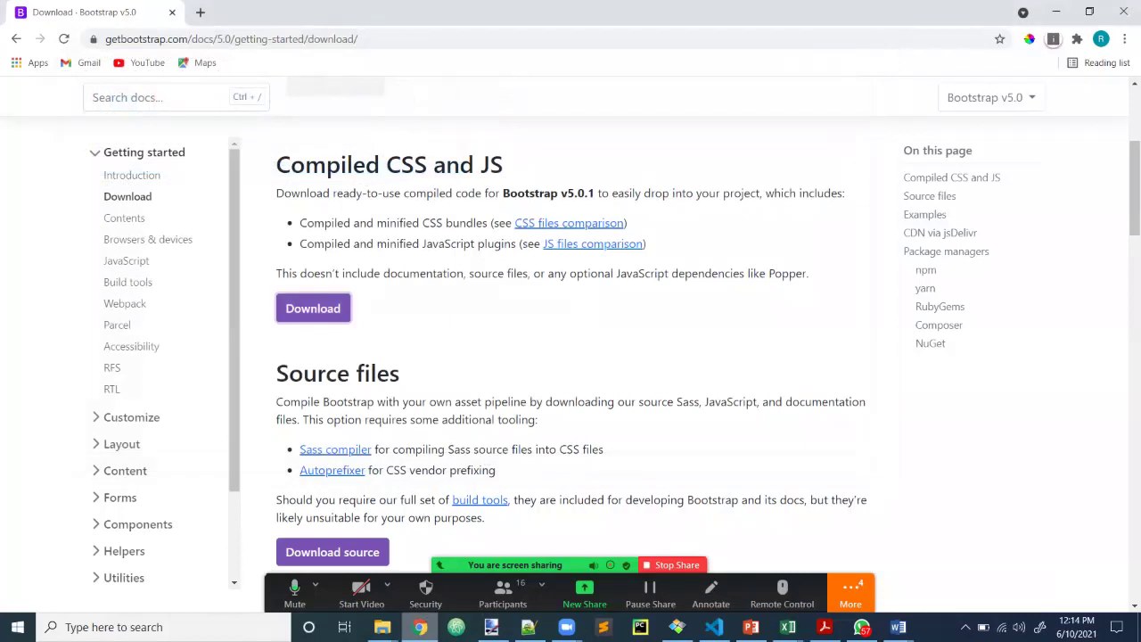
Move the bootstrap-5.0.1-dist ZIP archive from the Downloads folder into the Workshop folder on the desktop.
{"action": "left_click", "coordinate": [381, 627]}
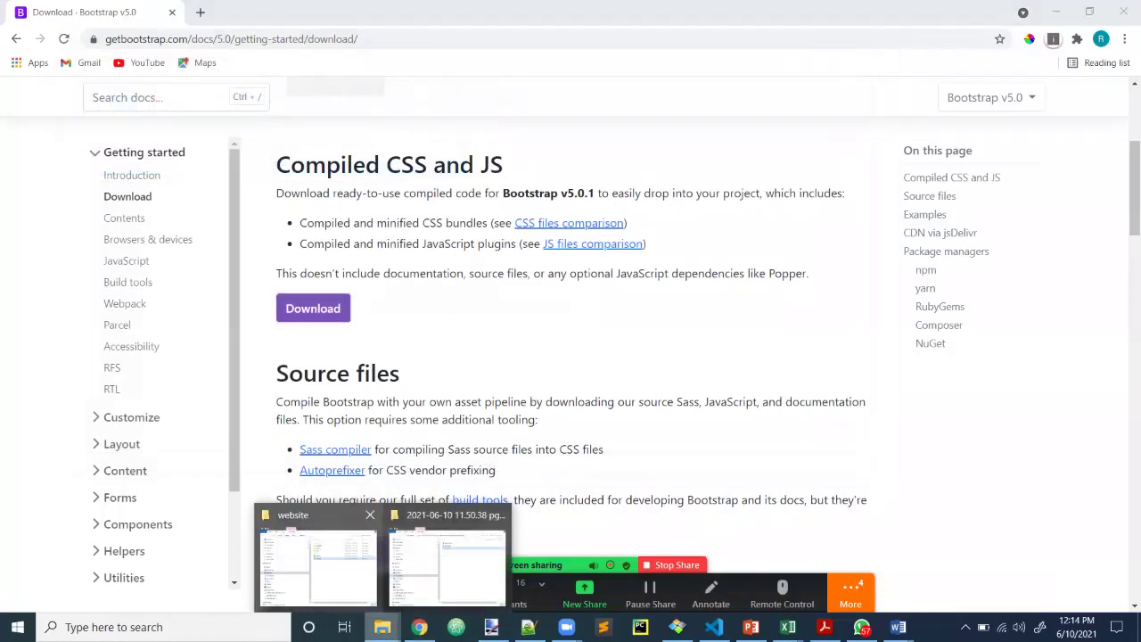
{"action": "left_click", "coordinate": [317, 561]}
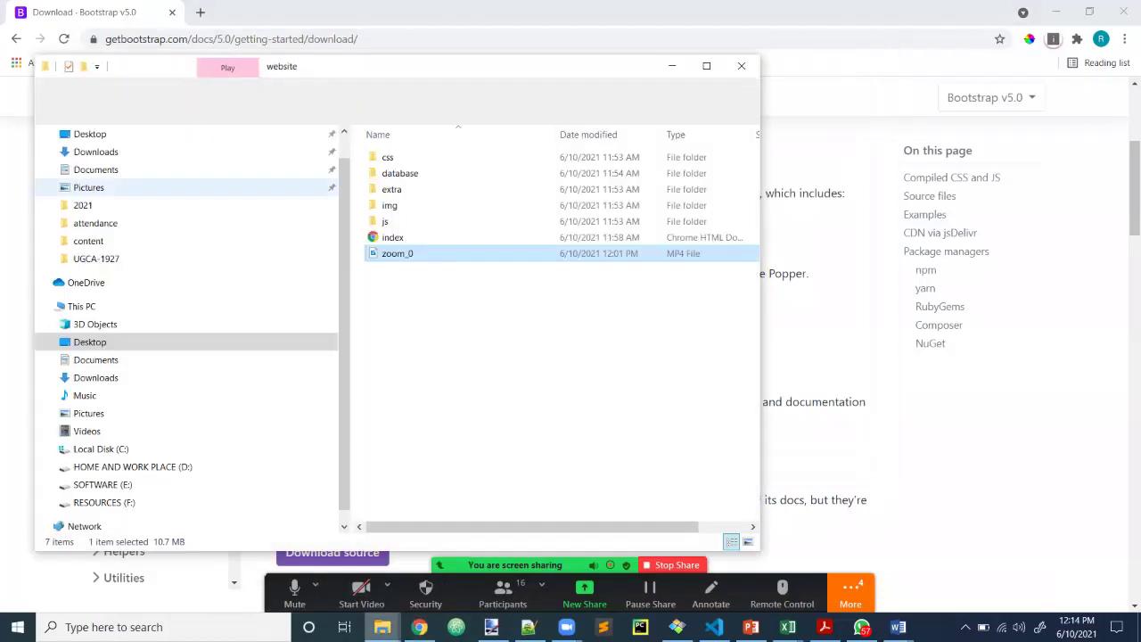
{"action": "left_click", "coordinate": [90, 133]}
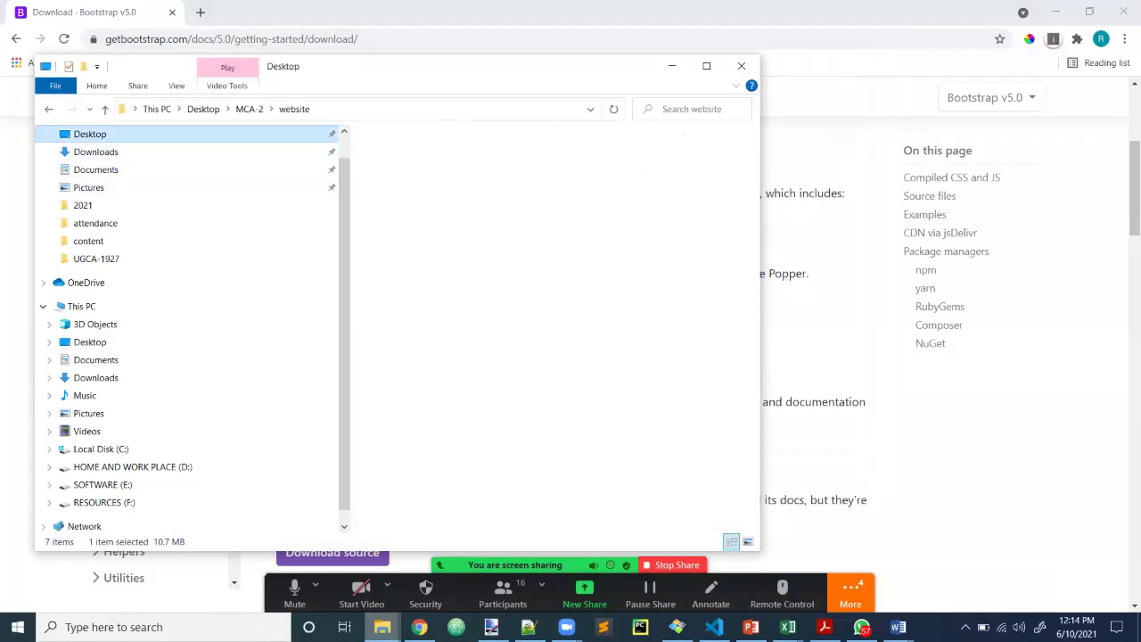
{"action": "left_click", "coordinate": [95, 181]}
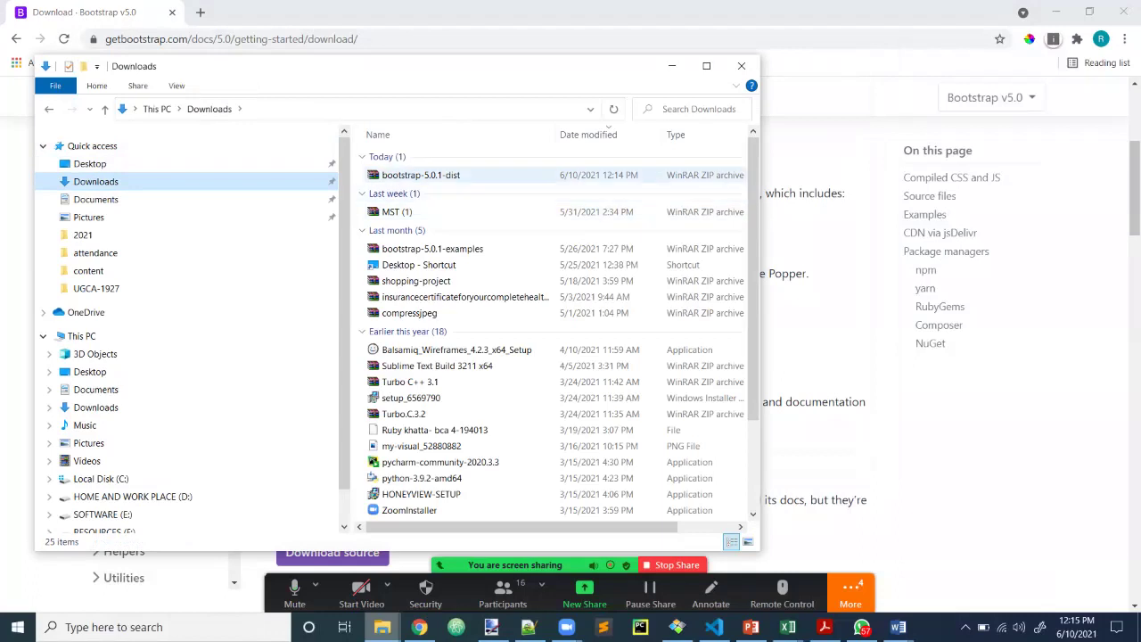
{"action": "left_click", "coordinate": [426, 175]}
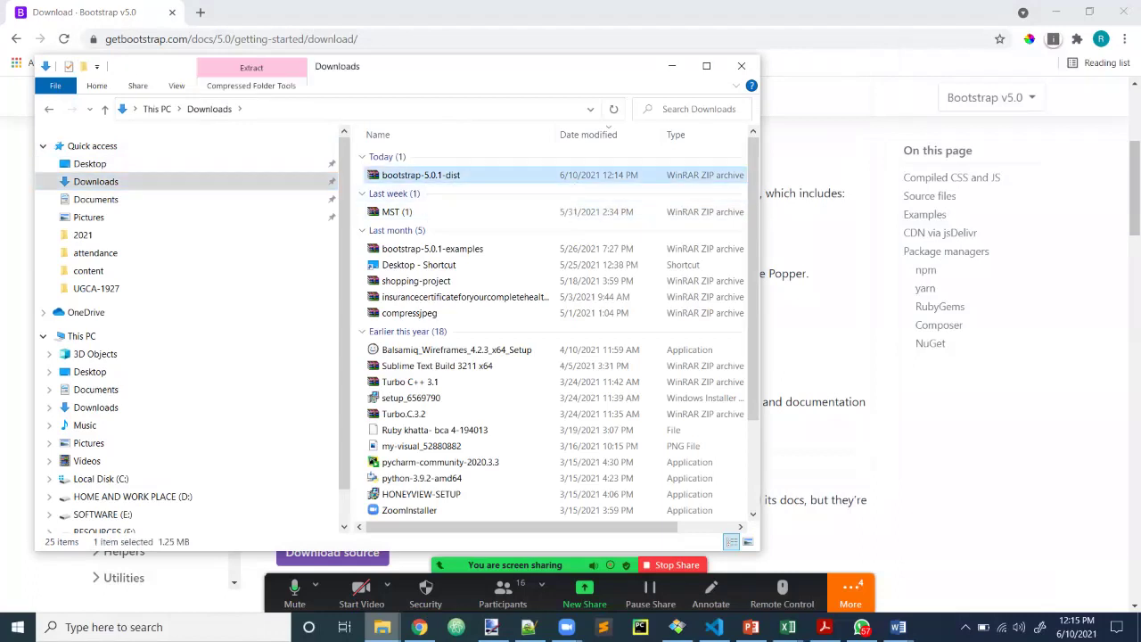
{"action": "right_click", "coordinate": [427, 175]}
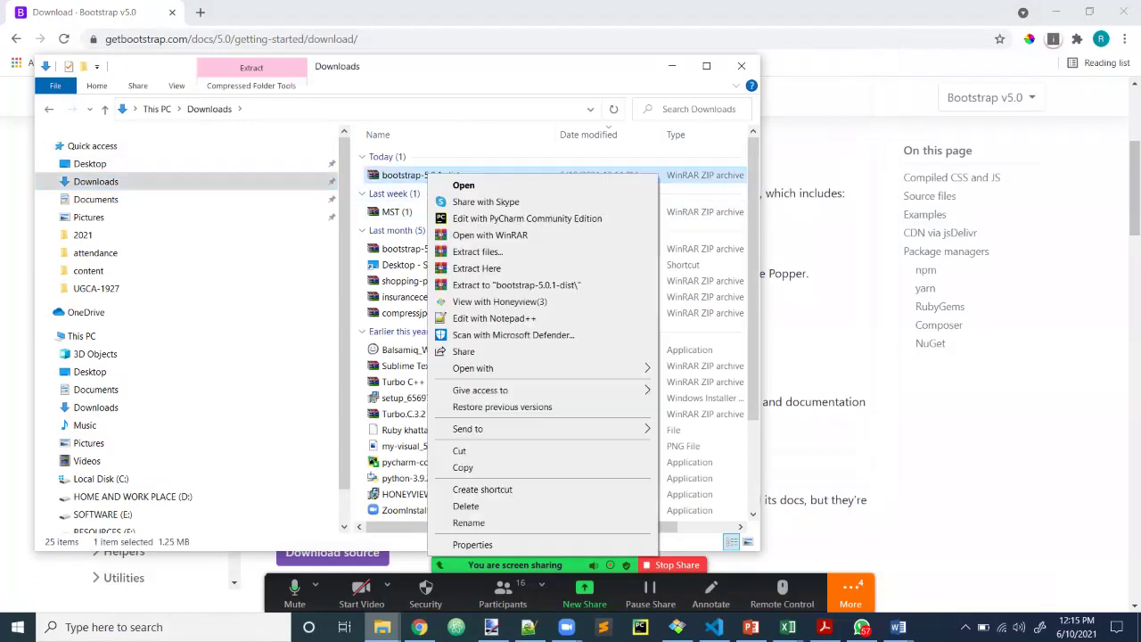
{"action": "left_click", "coordinate": [459, 451]}
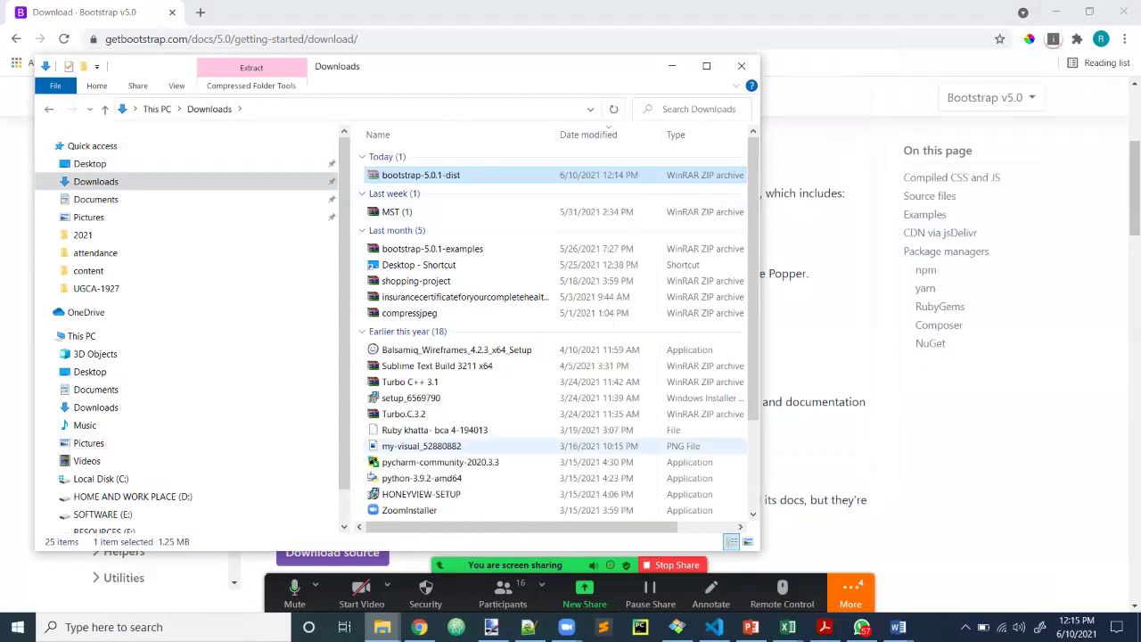
{"action": "left_click", "coordinate": [672, 66]}
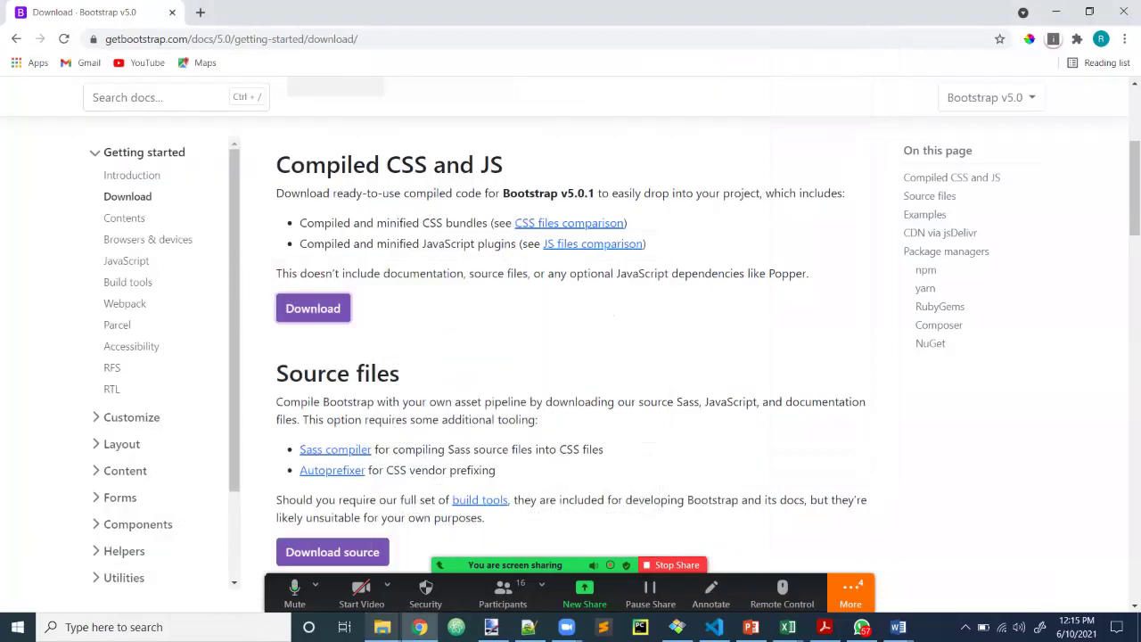
{"action": "left_click", "coordinate": [1056, 12]}
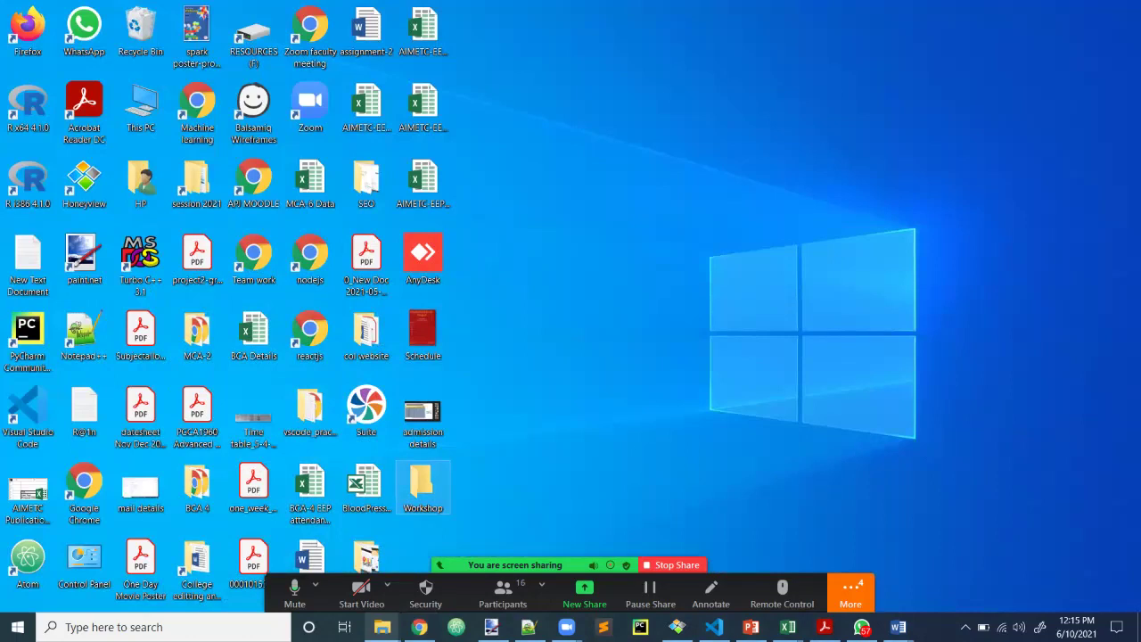
{"action": "double_click", "coordinate": [423, 486]}
{"action": "right_click", "coordinate": [558, 171]}
{"action": "left_click", "coordinate": [592, 276]}
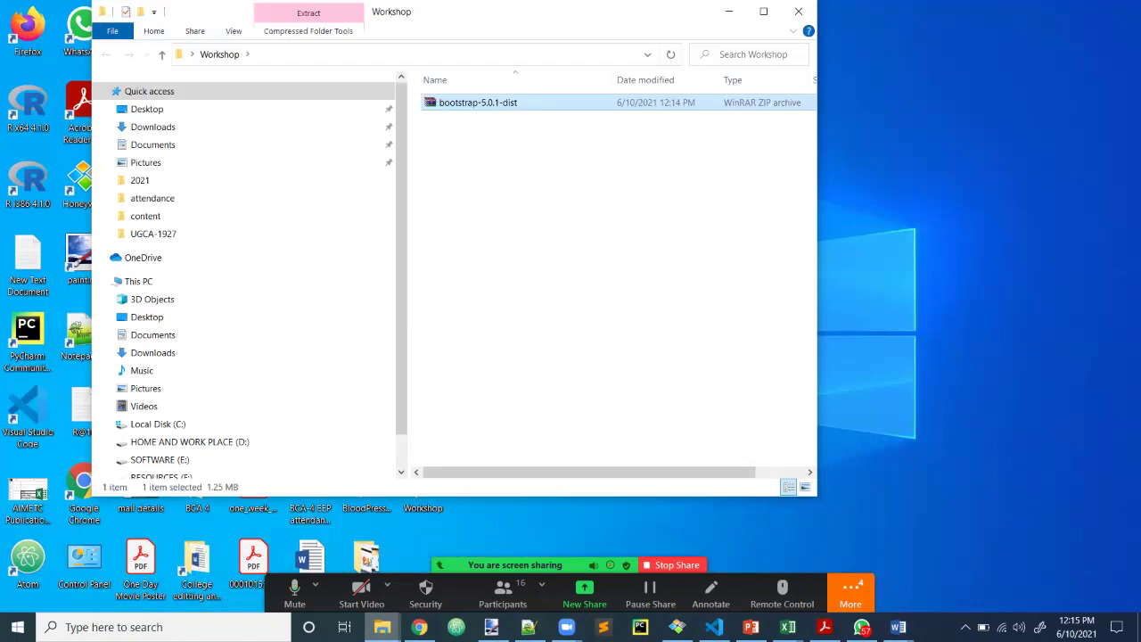
Extract the bootstrap-5.0.1-dist archive directly into the Workshop folder and delete the ZIP file.
{"action": "right_click", "coordinate": [484, 100]}
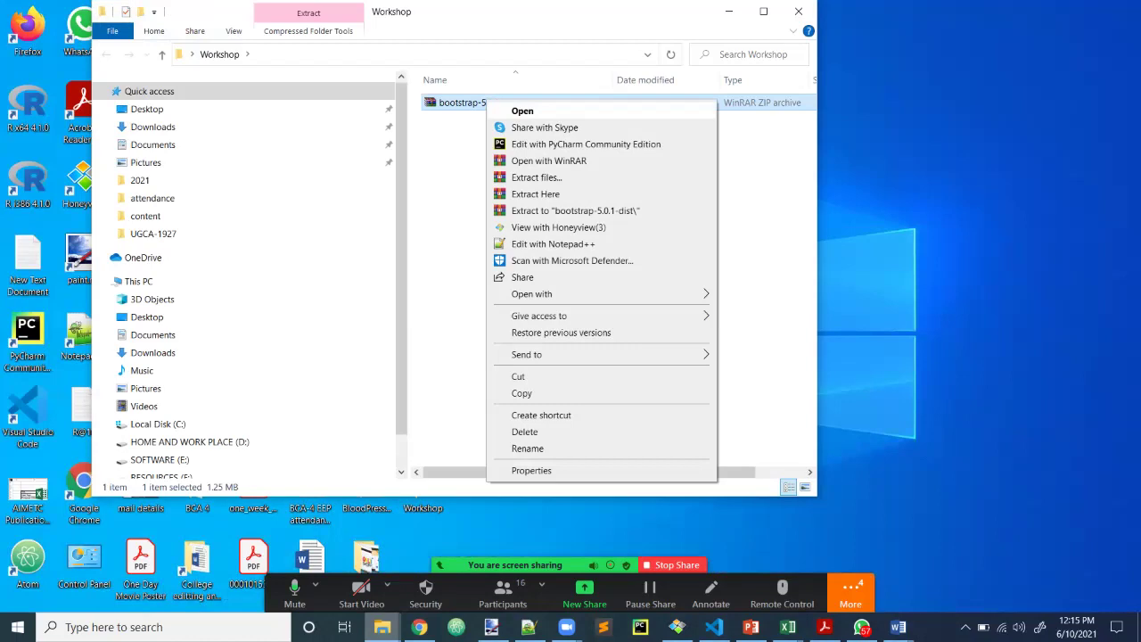
{"action": "left_click", "coordinate": [535, 193]}
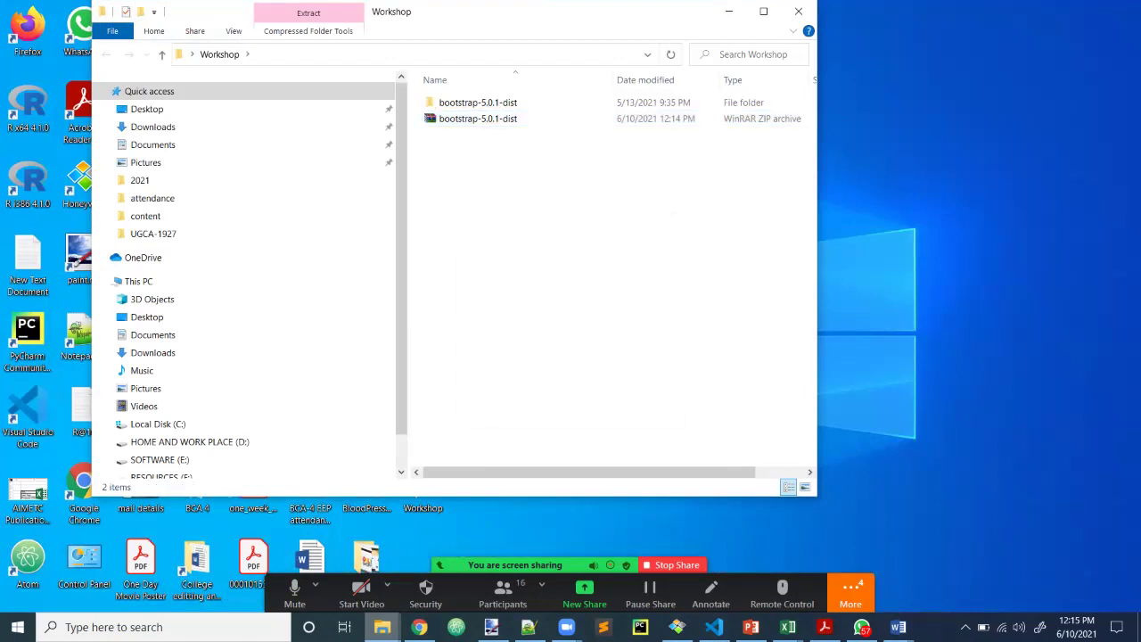
{"action": "left_click", "coordinate": [478, 119]}
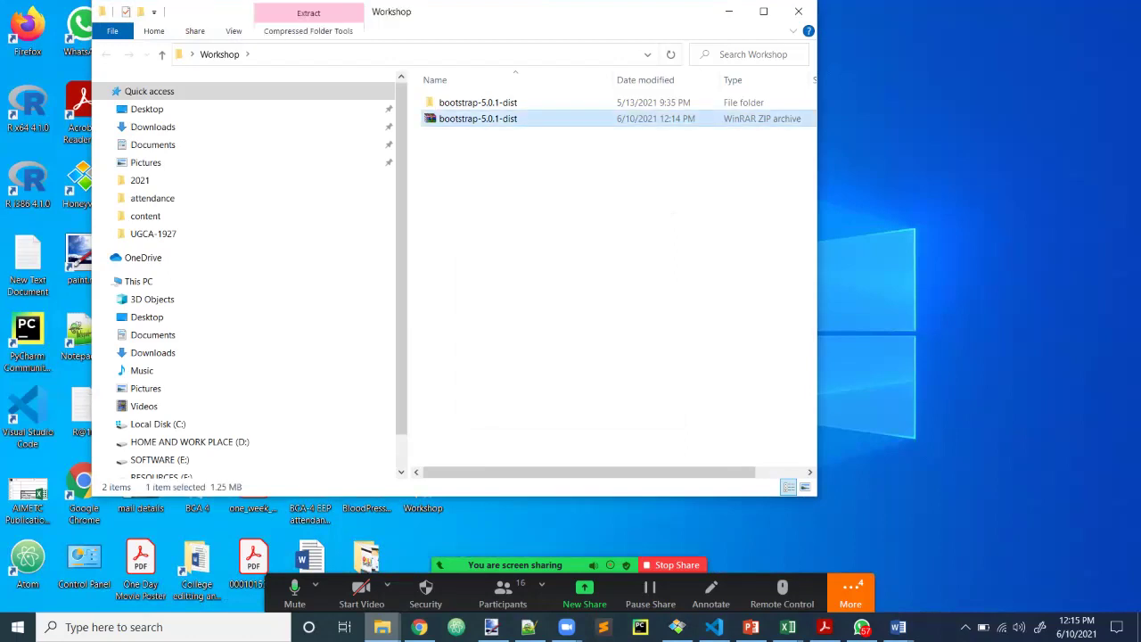
{"action": "key", "text": "Delete"}
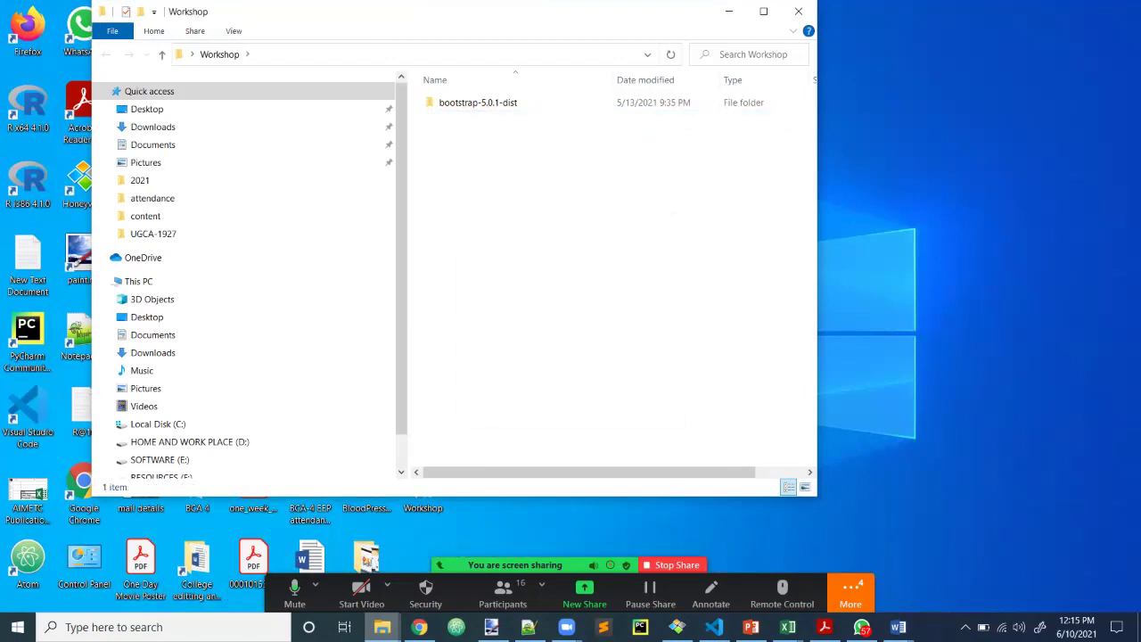
Rename the extracted bootstrap-5.0.1-dist folder as SMS and open it.
{"action": "left_click", "coordinate": [478, 103]}
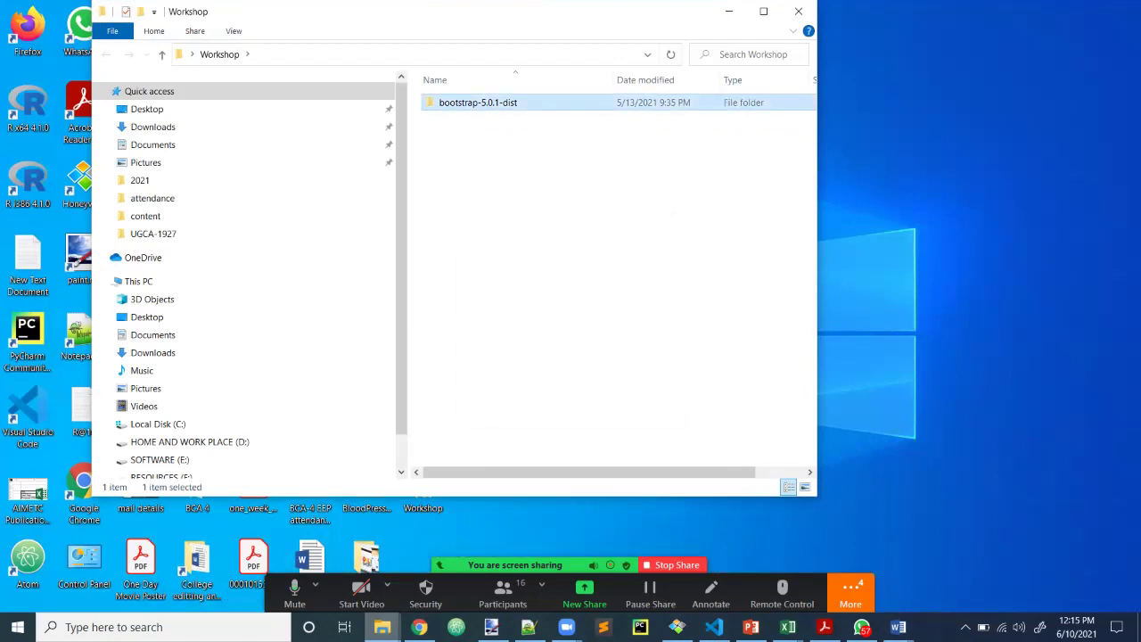
{"action": "key", "text": "F2"}
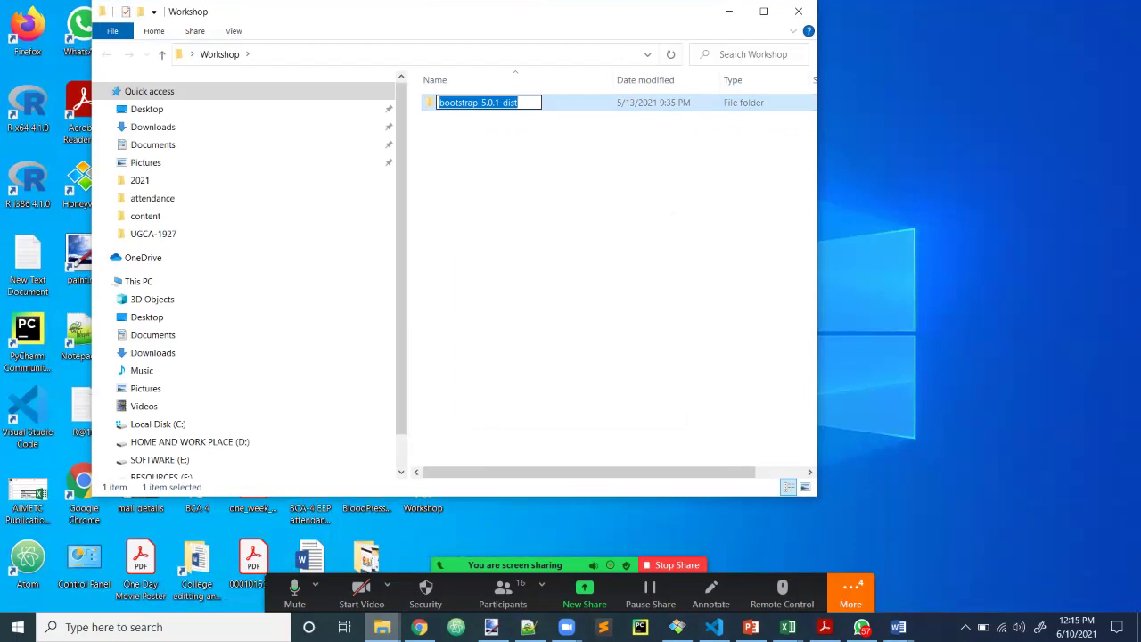
{"action": "type", "text": "SMS"}
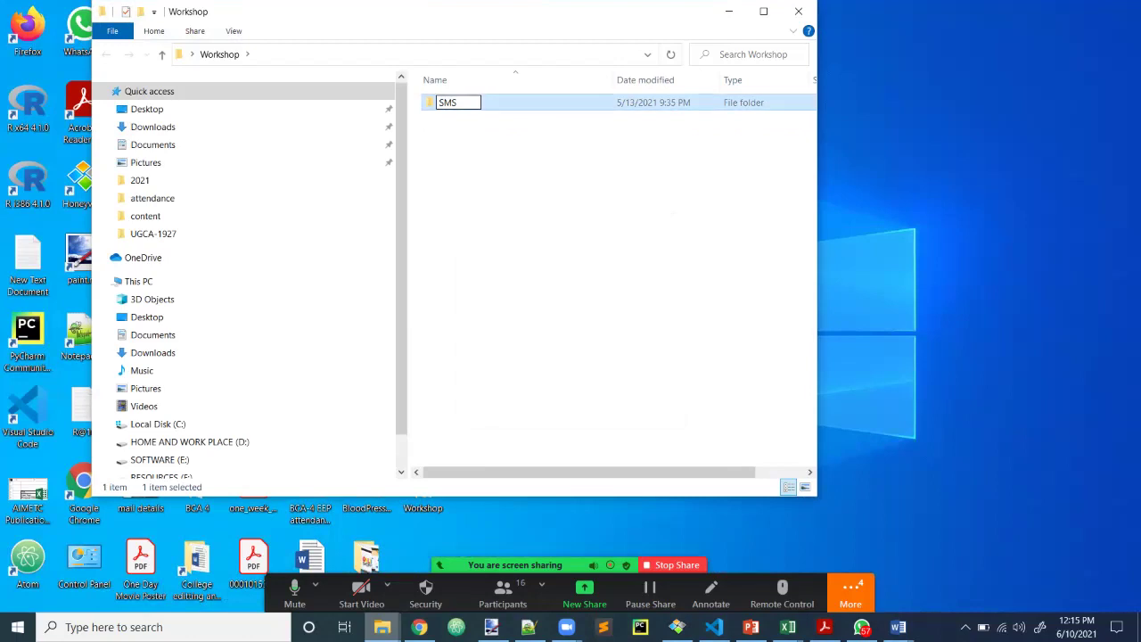
{"action": "key", "text": "Return"}
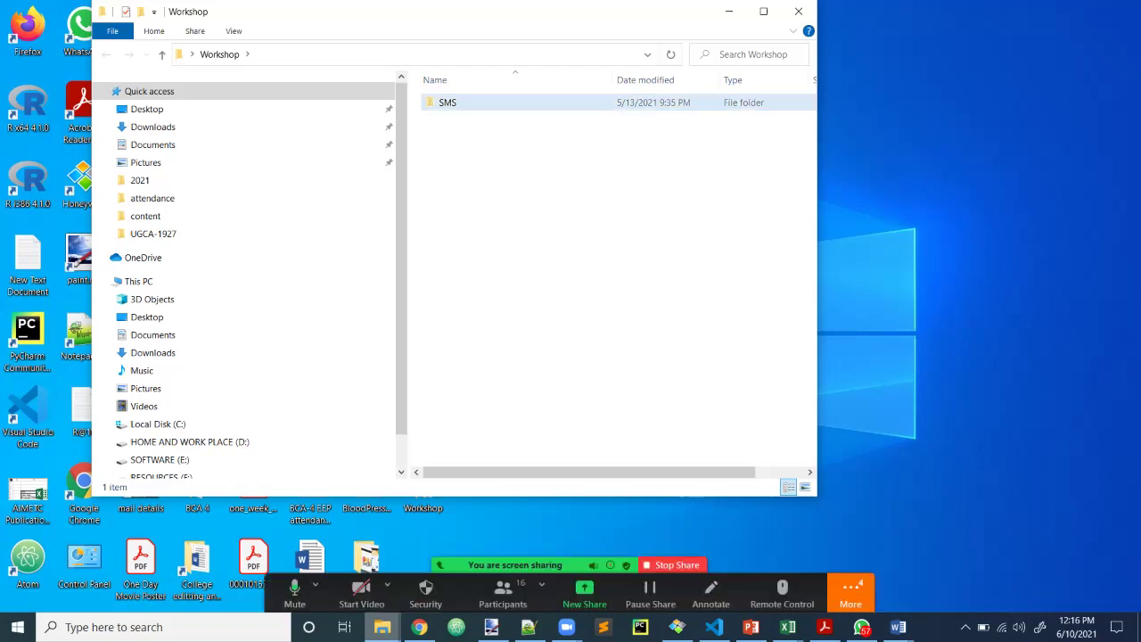
{"action": "double_click", "coordinate": [448, 103]}
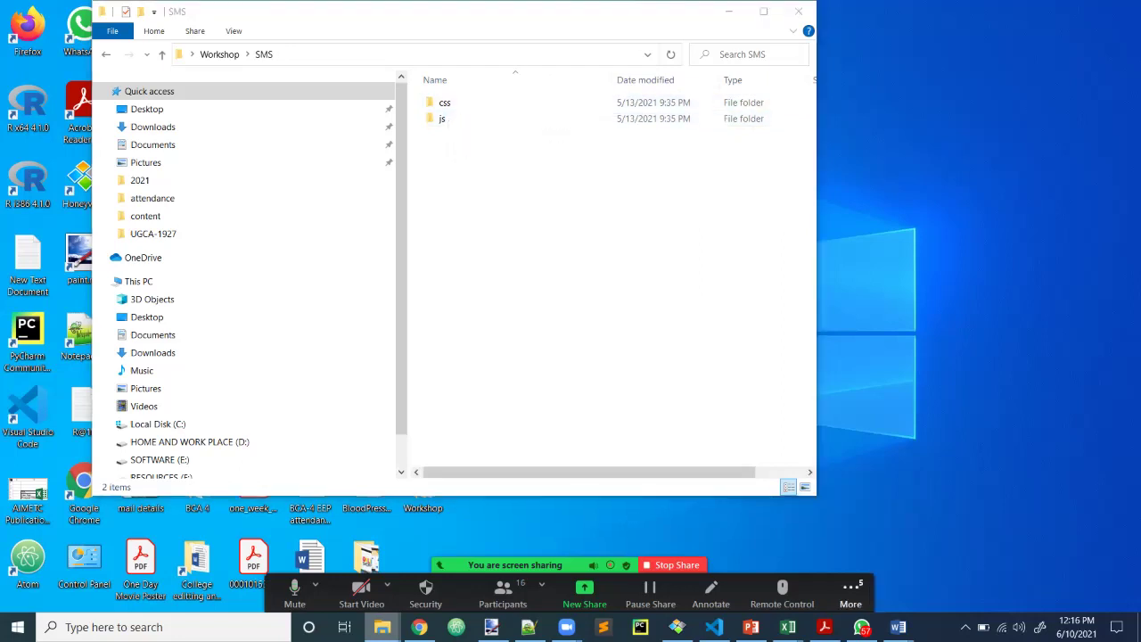
Check the Zoom meeting chat for new participant messages, closing and reopening it as more arrive.
{"action": "left_click", "coordinate": [851, 593]}
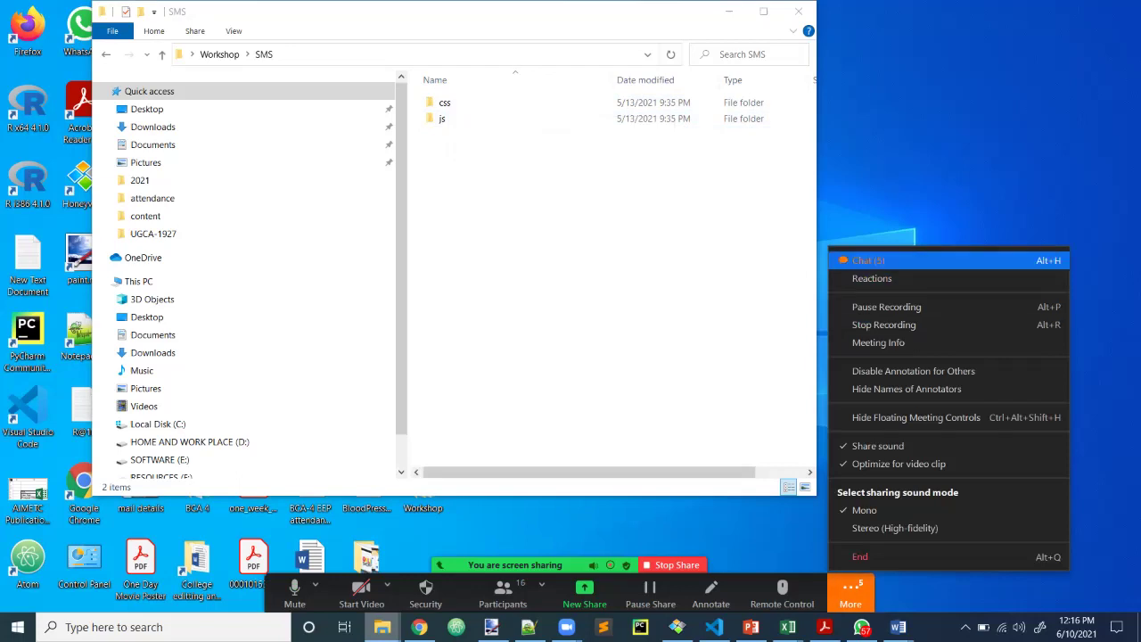
{"action": "left_click", "coordinate": [864, 260]}
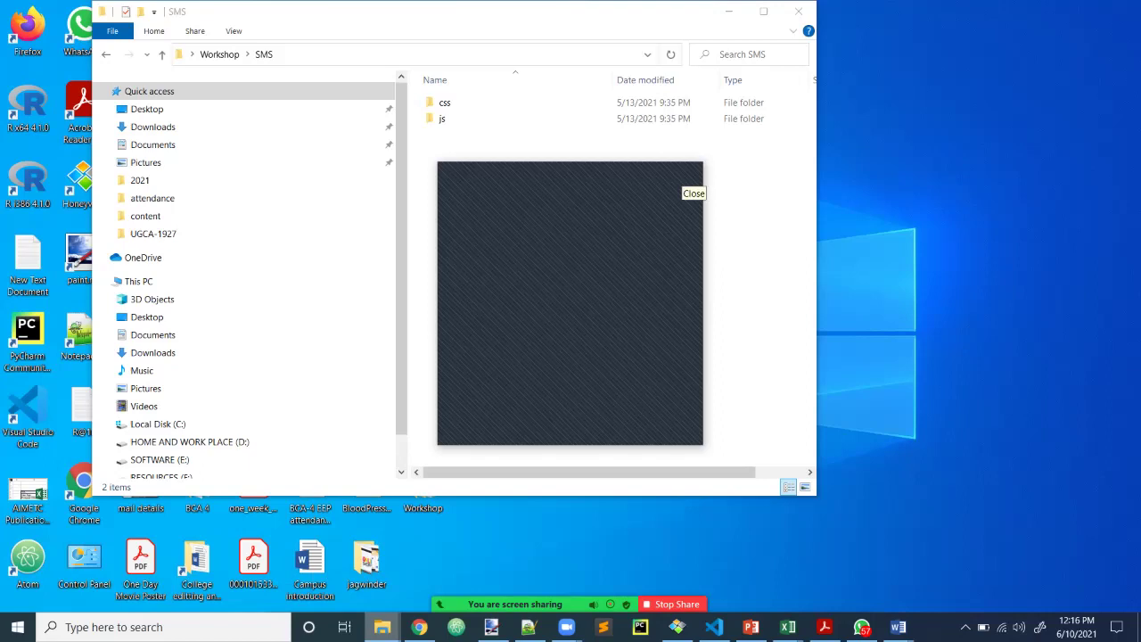
{"action": "left_click", "coordinate": [686, 176]}
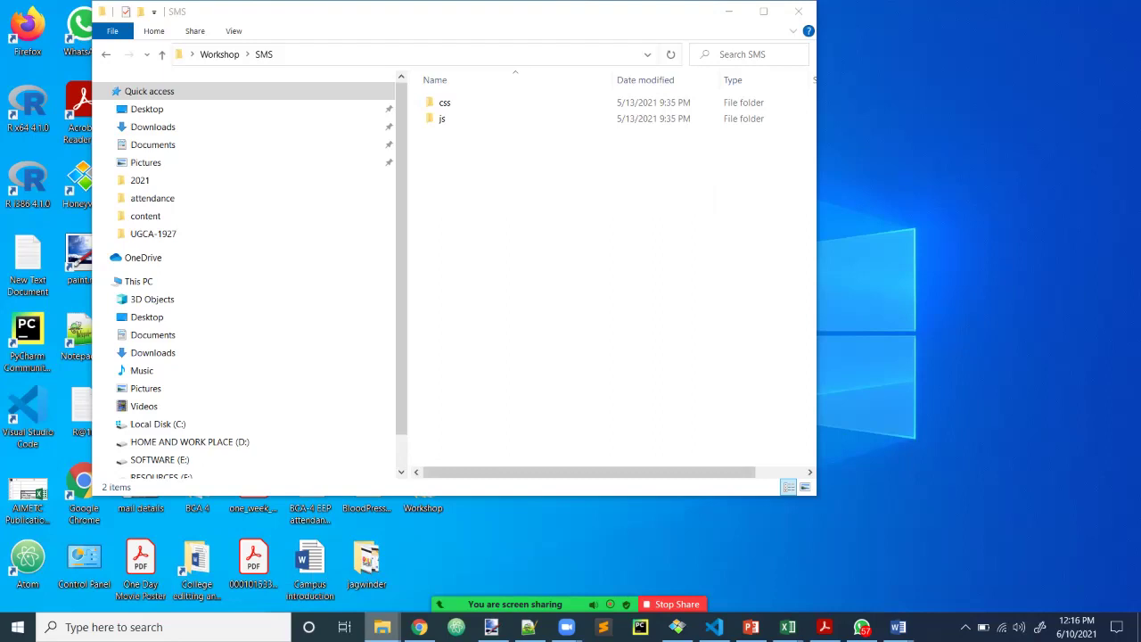
{"action": "mouse_move", "coordinate": [514, 604]}
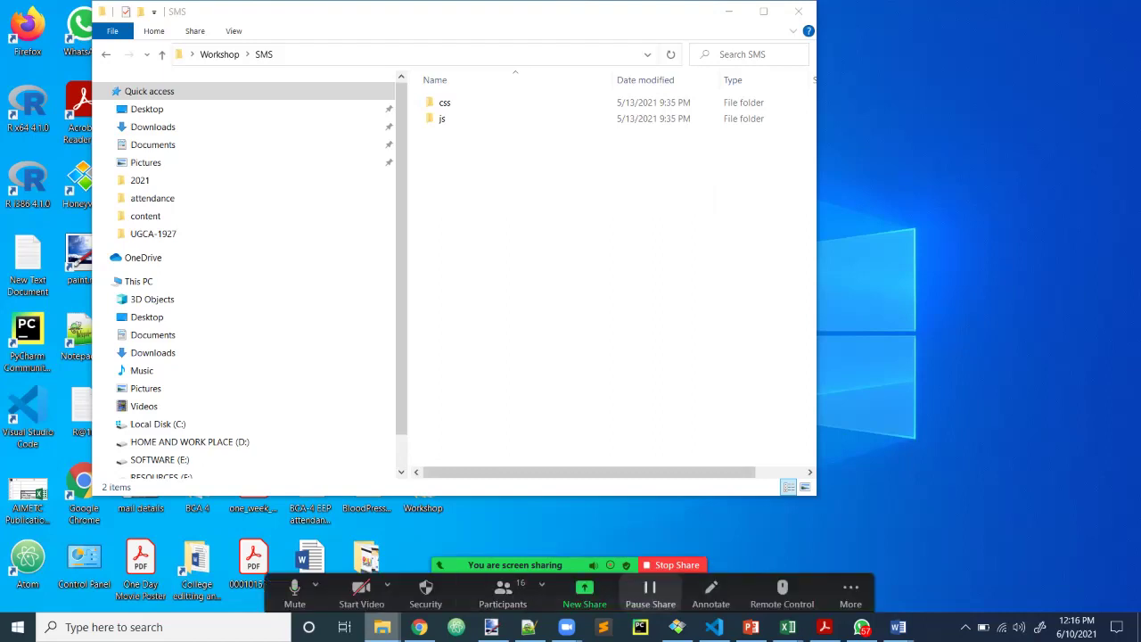
{"action": "left_click", "coordinate": [851, 593]}
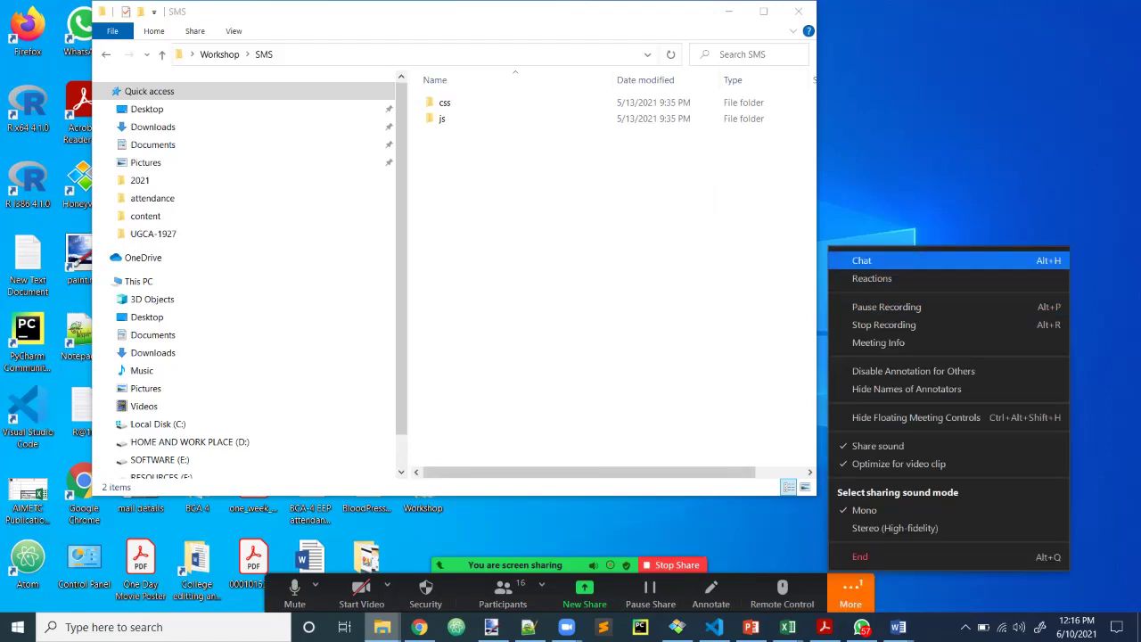
{"action": "left_click", "coordinate": [861, 260]}
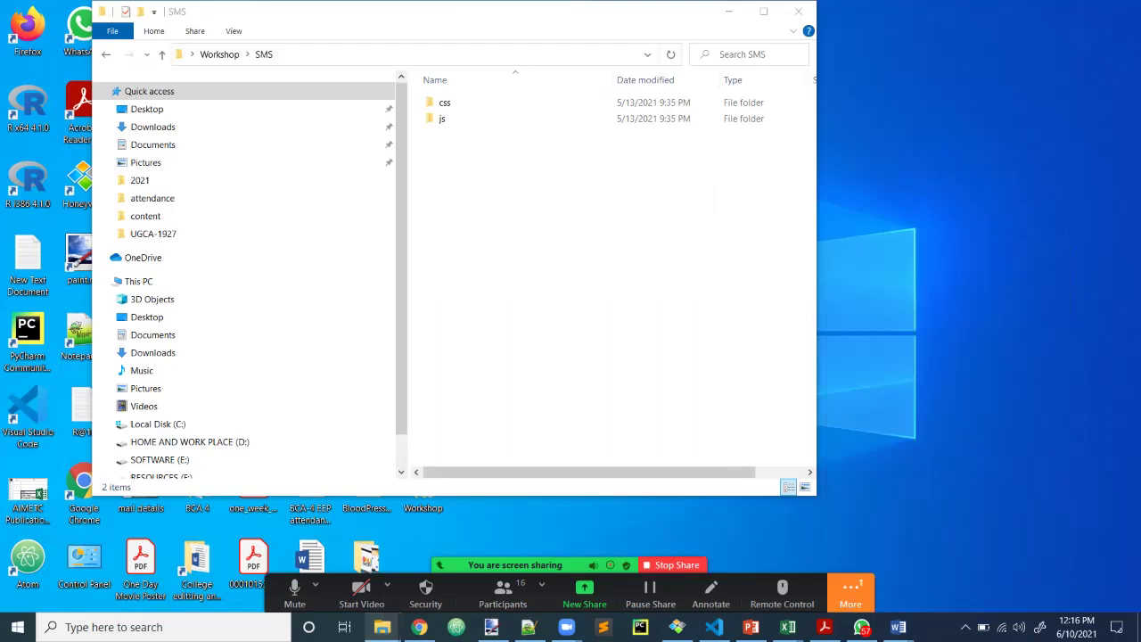
{"action": "left_click", "coordinate": [851, 593]}
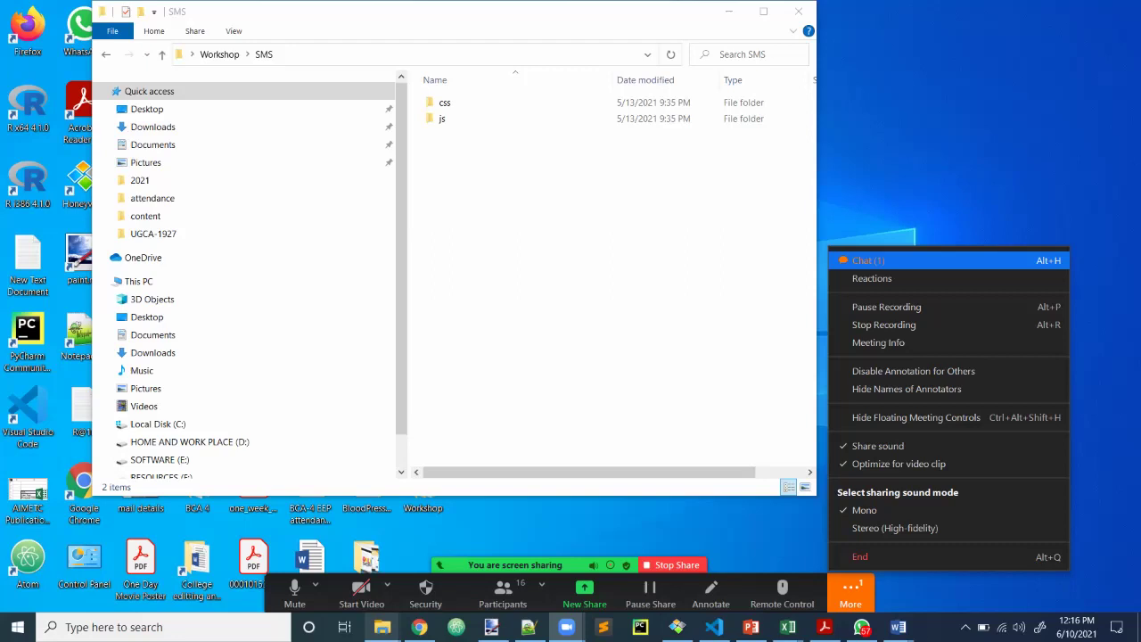
{"action": "left_click", "coordinate": [868, 261]}
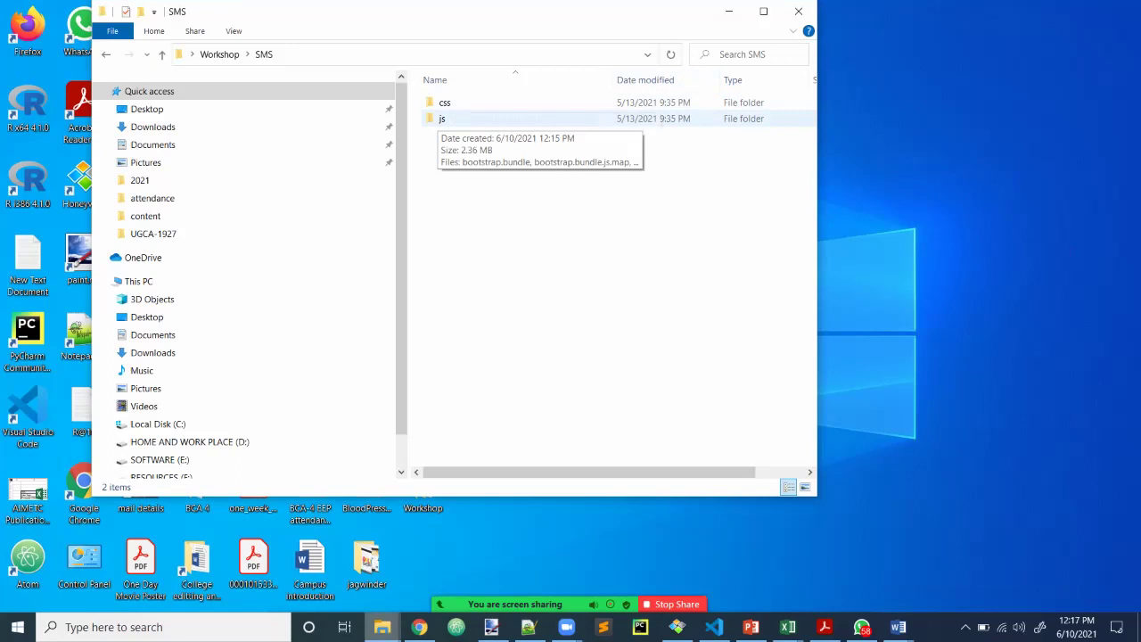
Delete every file in the SMS css folder except the bootstrap and bootstrap.min style sheets.
{"action": "left_click", "coordinate": [444, 102]}
{"action": "double_click", "coordinate": [444, 102]}
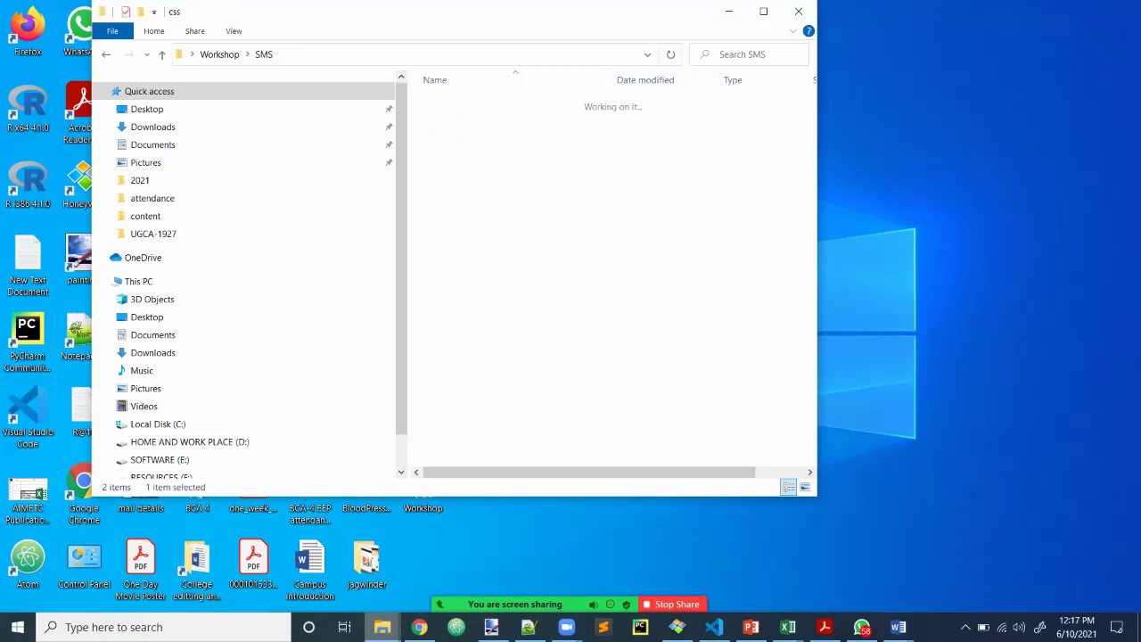
{"action": "scroll", "coordinate": [499, 250], "scroll_direction": "down", "scroll_amount": 3}
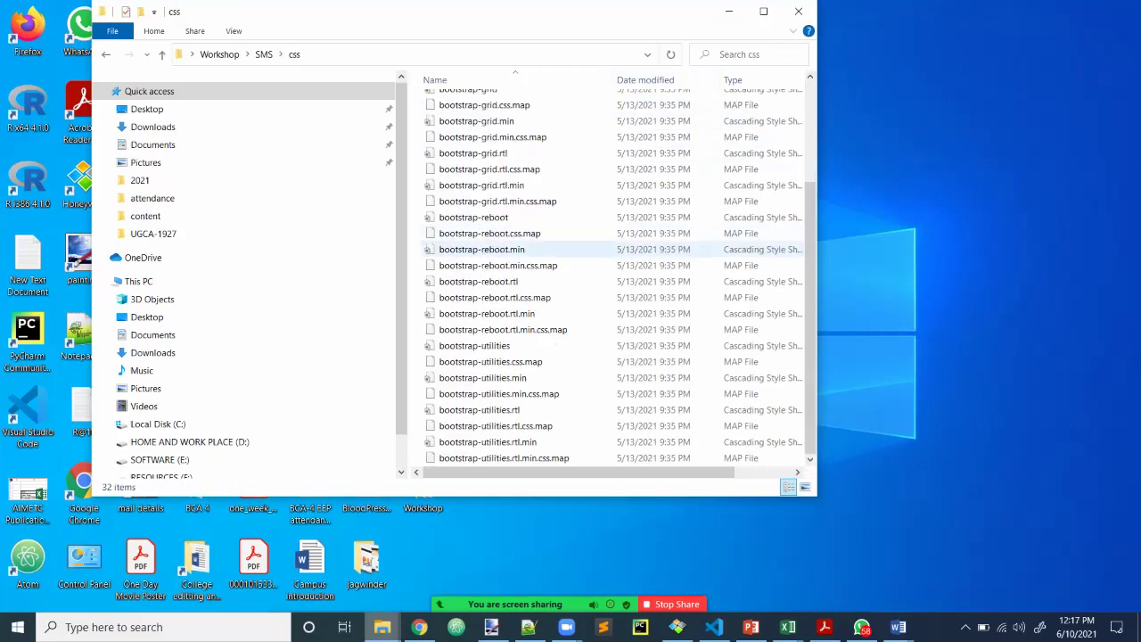
{"action": "left_click", "coordinate": [500, 265]}
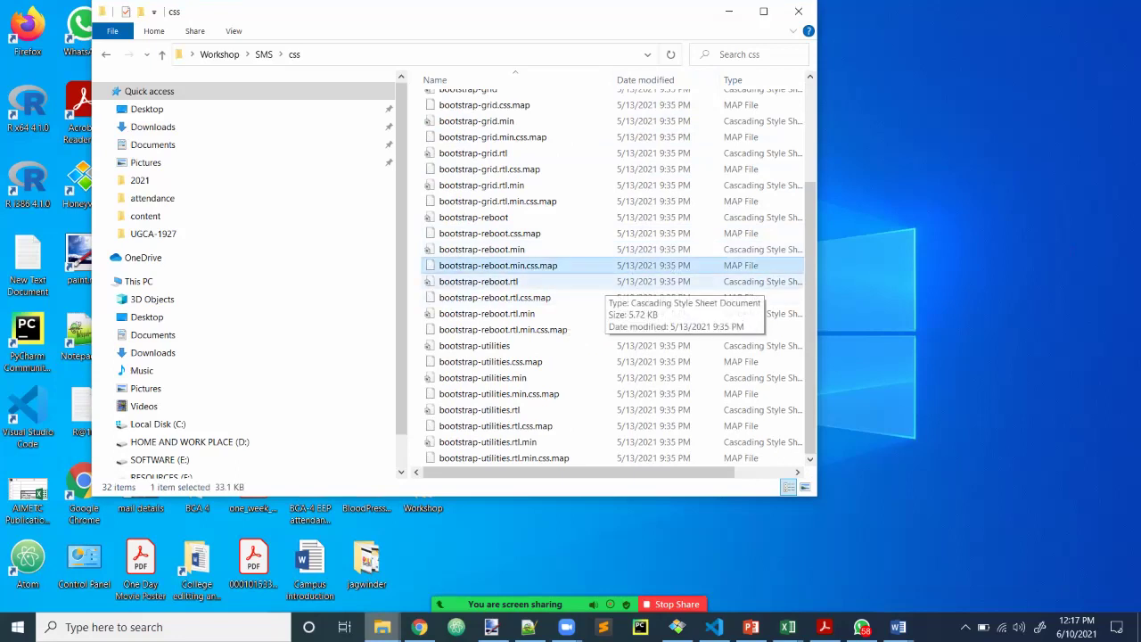
{"action": "key", "text": "ctrl+a"}
{"action": "scroll", "coordinate": [664, 285], "scroll_direction": "up", "scroll_amount": 1}
{"action": "scroll", "coordinate": [616, 276], "scroll_direction": "up", "scroll_amount": 2}
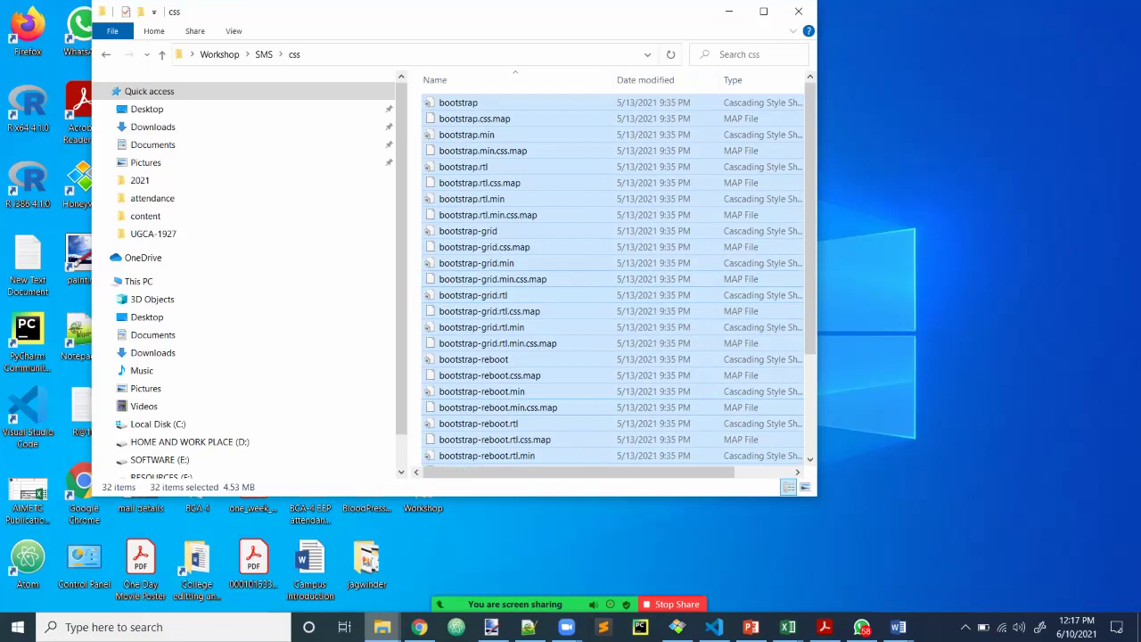
{"action": "left_click", "coordinate": [481, 105], "text": "ctrl"}
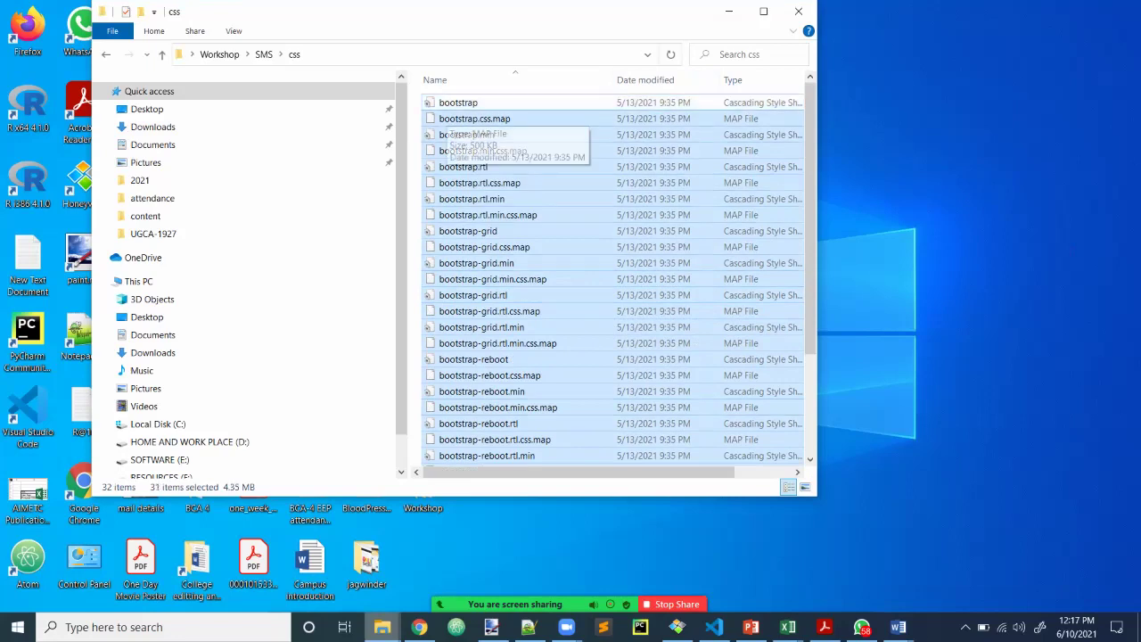
{"action": "left_click", "coordinate": [491, 135], "text": "ctrl"}
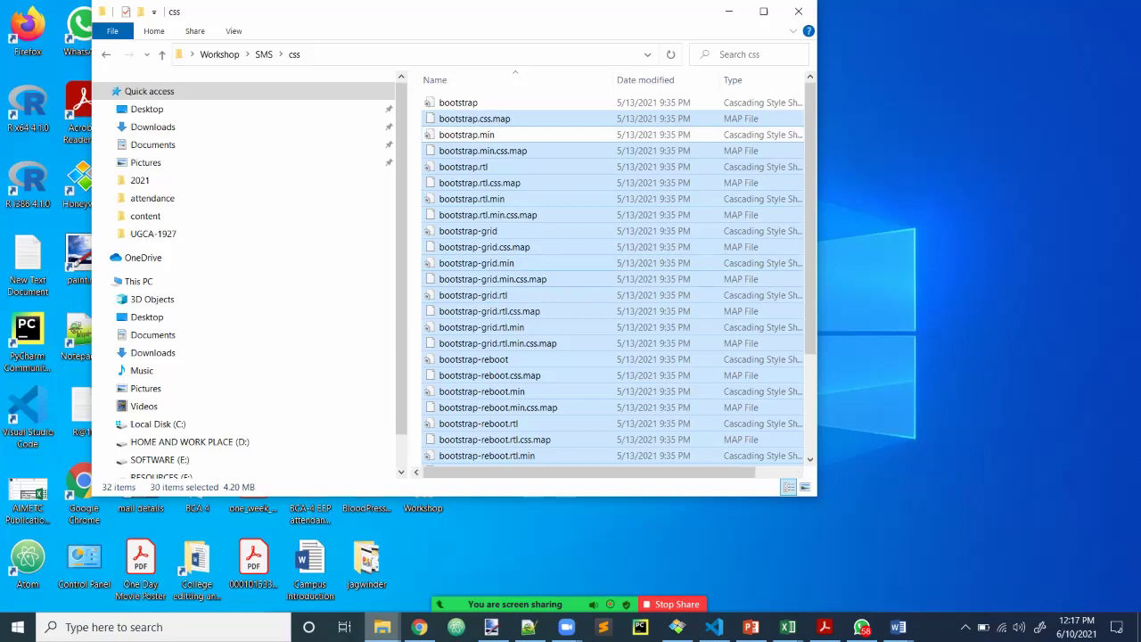
{"action": "key", "text": "Delete"}
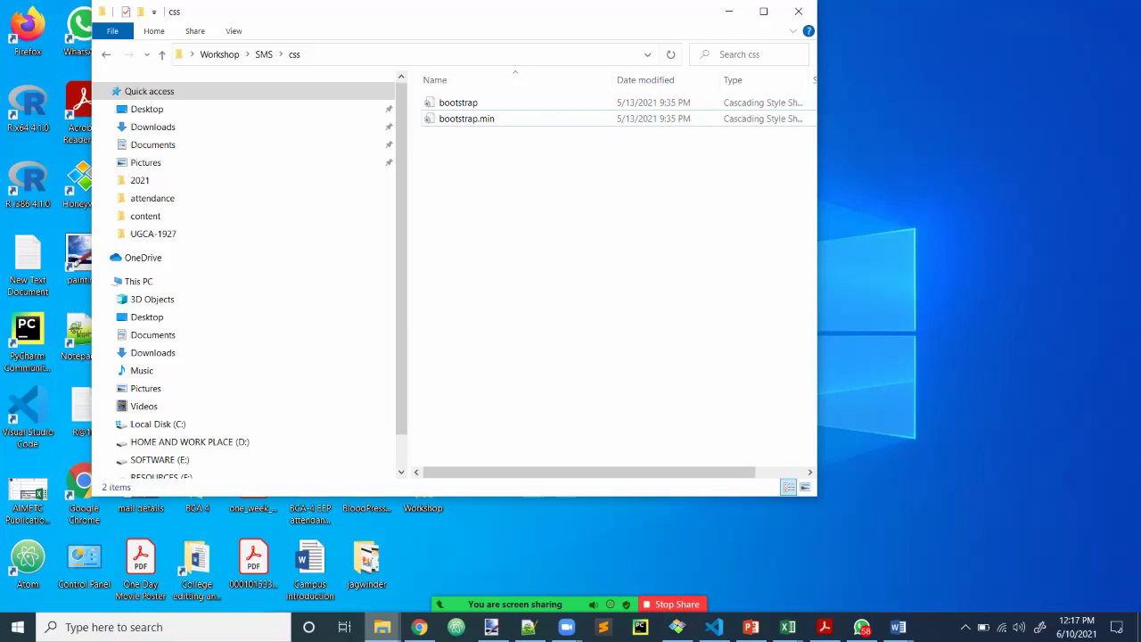
Delete every file in the SMS js folder except the bootstrap.bundle, bootstrap and bootstrap.min JavaScript files.
{"action": "left_click", "coordinate": [162, 54]}
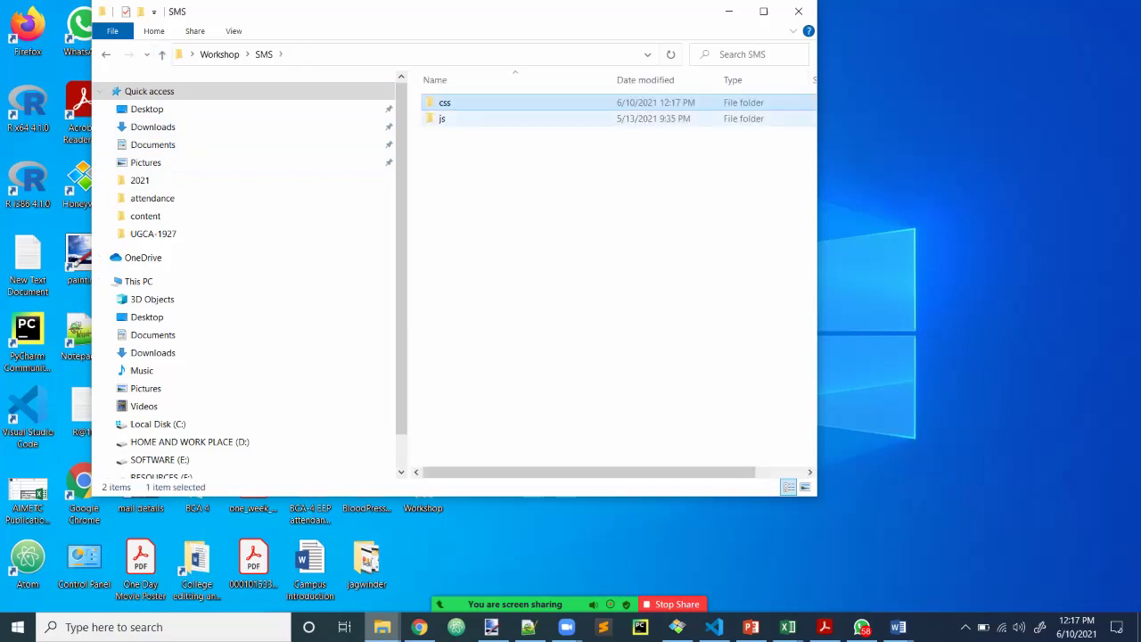
{"action": "double_click", "coordinate": [442, 118]}
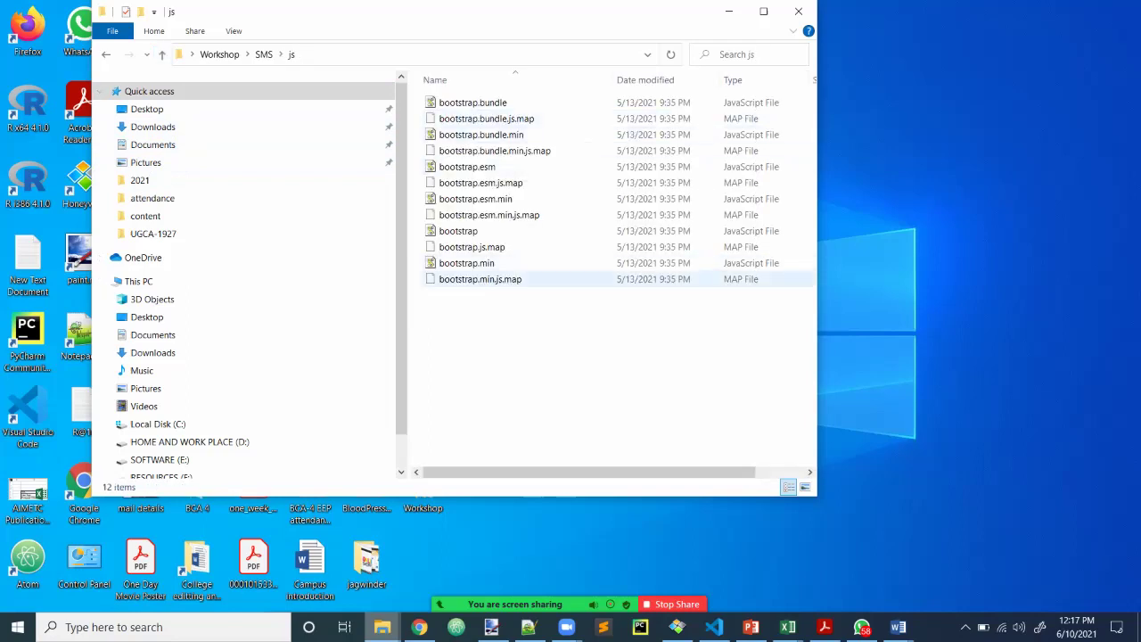
{"action": "key", "text": "ctrl+a"}
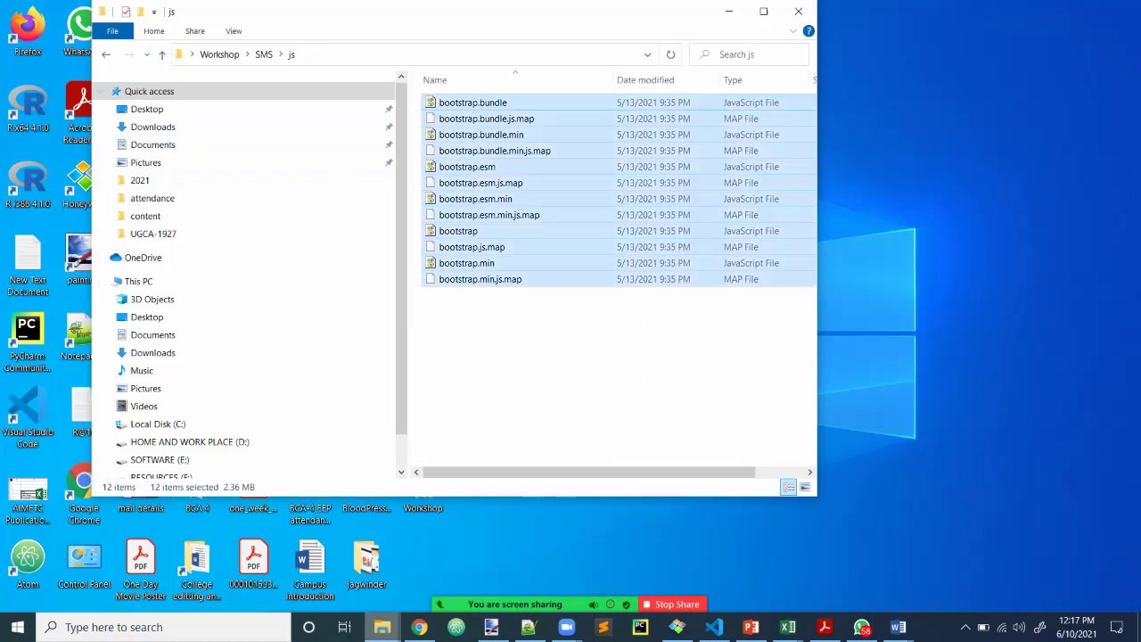
{"action": "left_click", "coordinate": [458, 231], "text": "ctrl"}
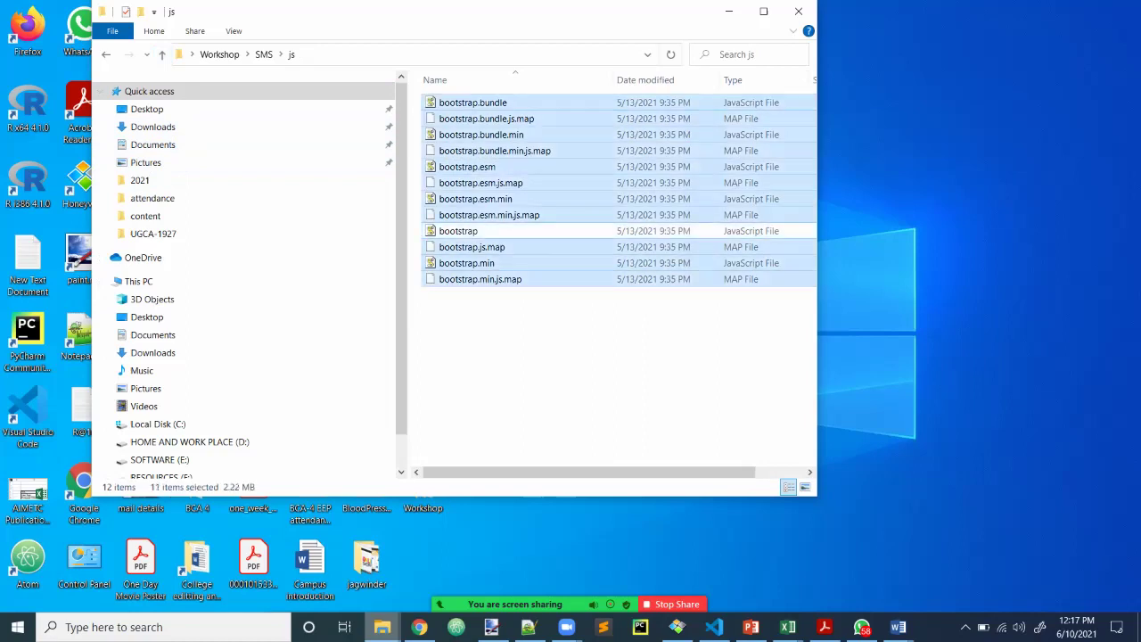
{"action": "left_click", "coordinate": [466, 263], "text": "ctrl"}
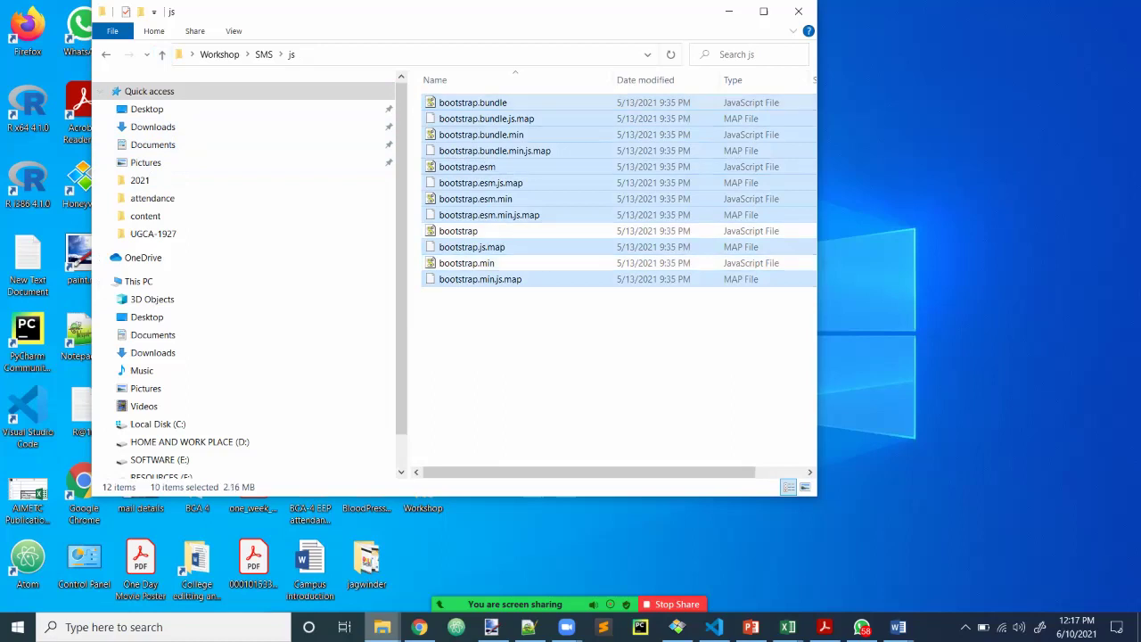
{"action": "left_click", "coordinate": [473, 103], "text": "ctrl"}
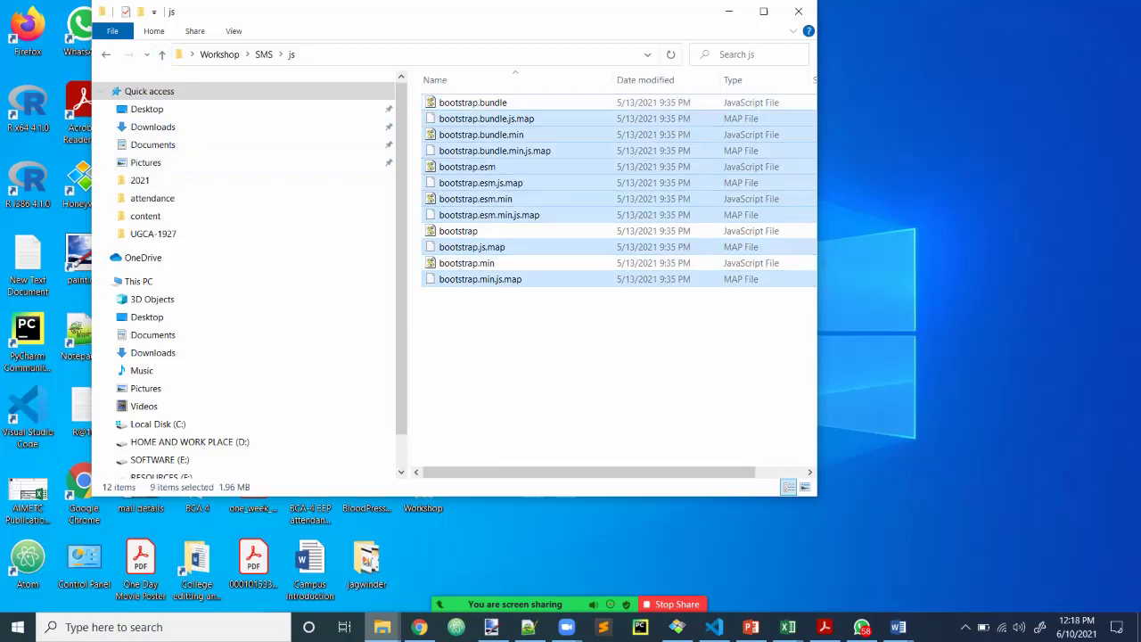
{"action": "key", "text": "Delete"}
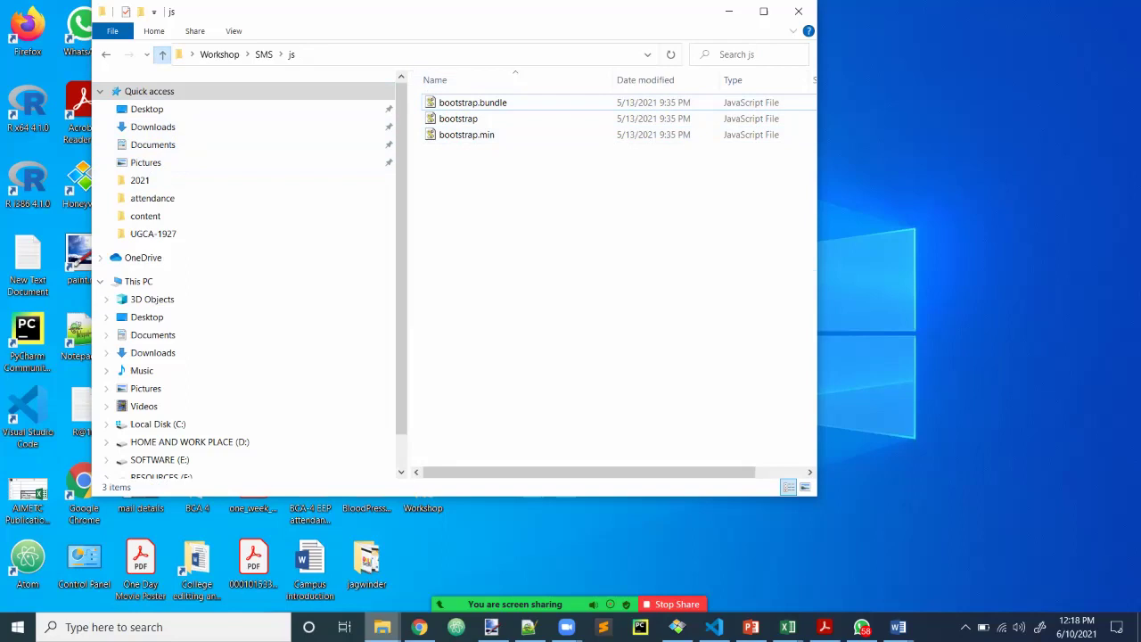
Go up to the Workshop folder, reopen SMS and review the remaining contents of its css and js folders.
{"action": "left_click", "coordinate": [162, 54]}
{"action": "left_click", "coordinate": [163, 55]}
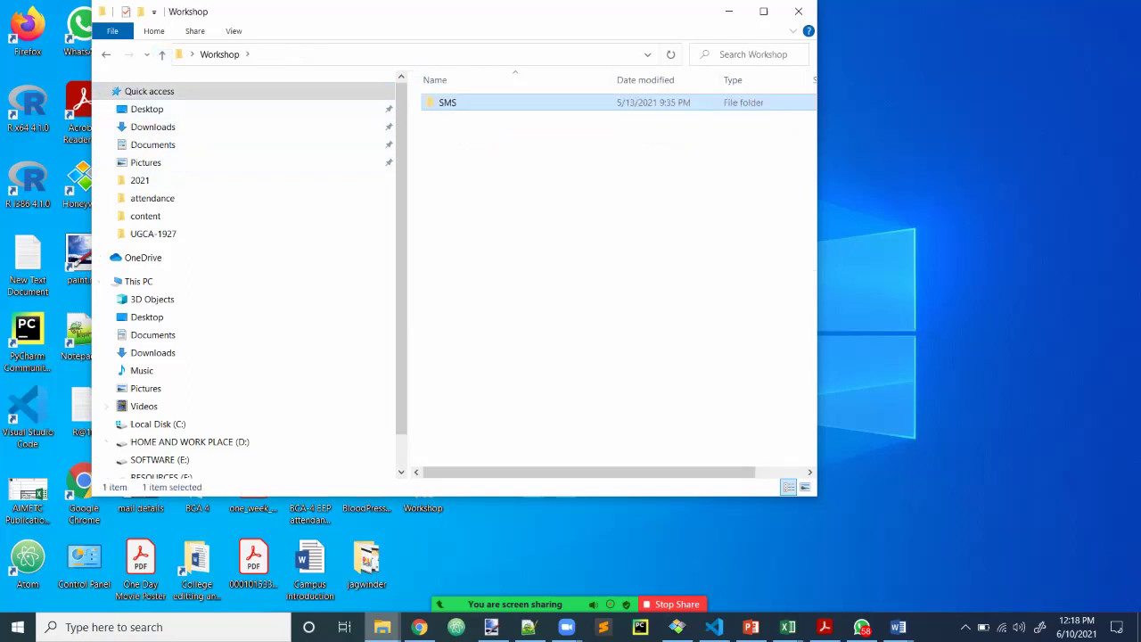
{"action": "key", "text": "Return"}
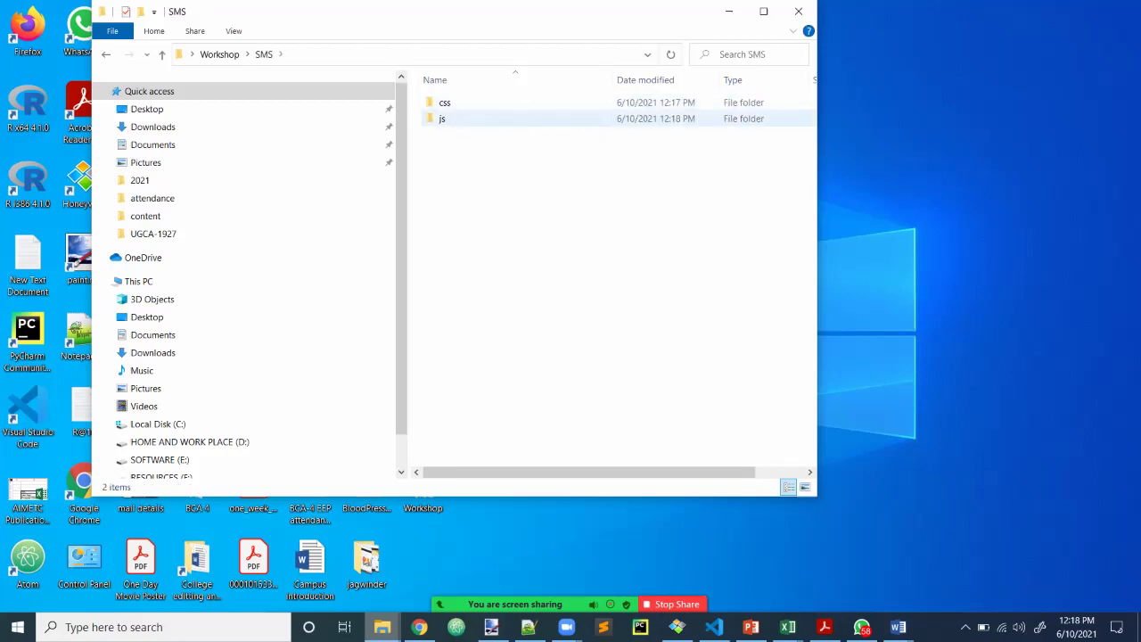
{"action": "double_click", "coordinate": [458, 103]}
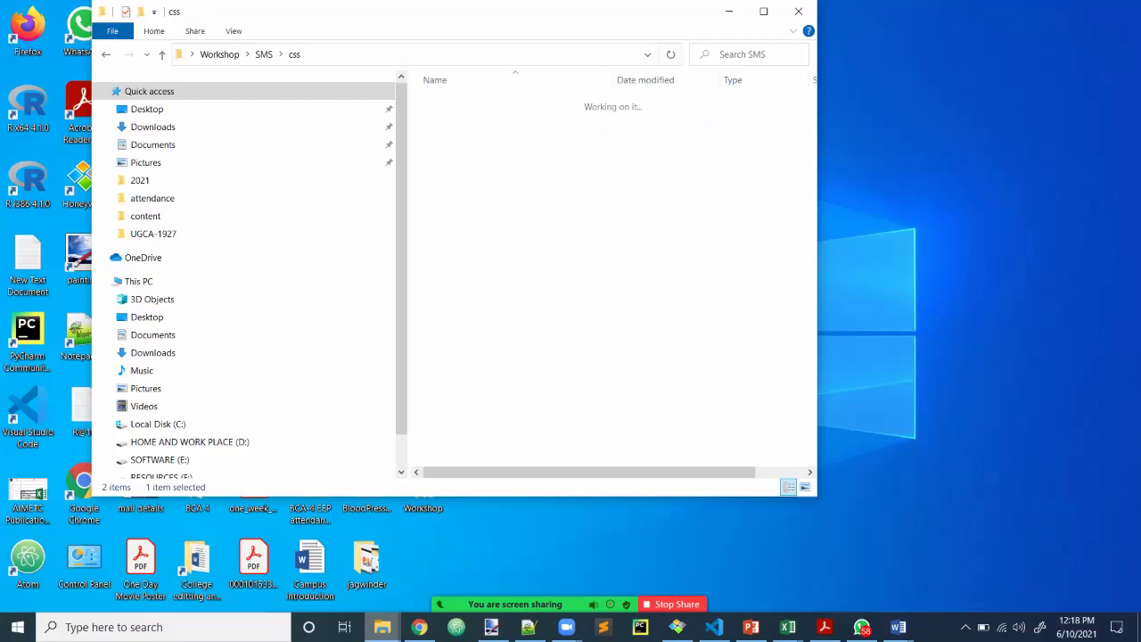
{"action": "left_click", "coordinate": [162, 55]}
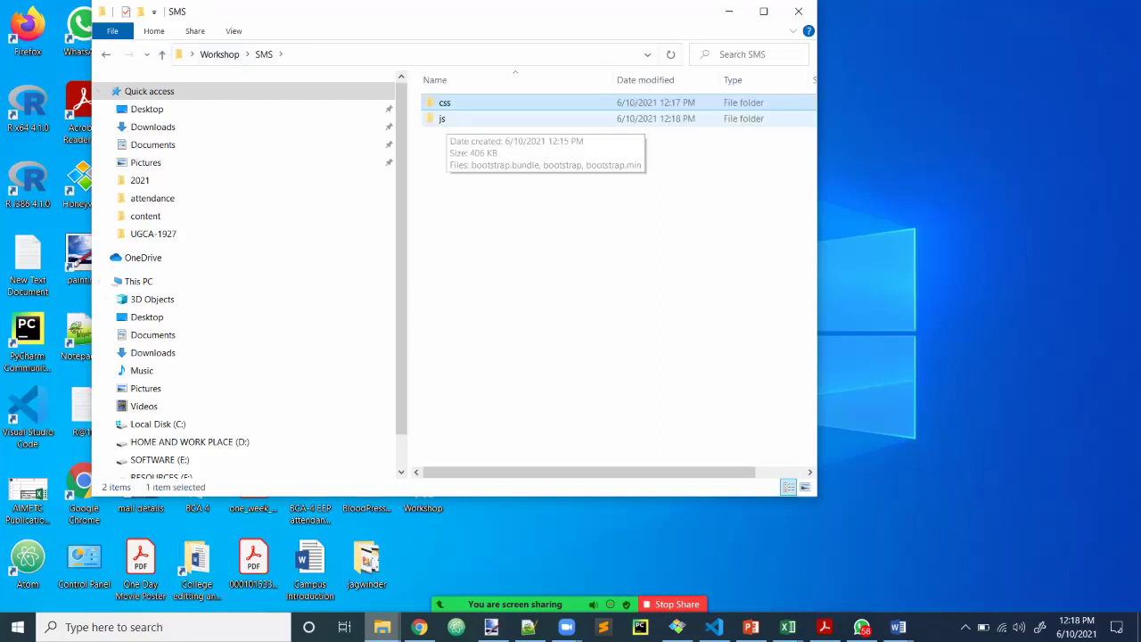
{"action": "left_click", "coordinate": [446, 119]}
{"action": "double_click", "coordinate": [446, 119]}
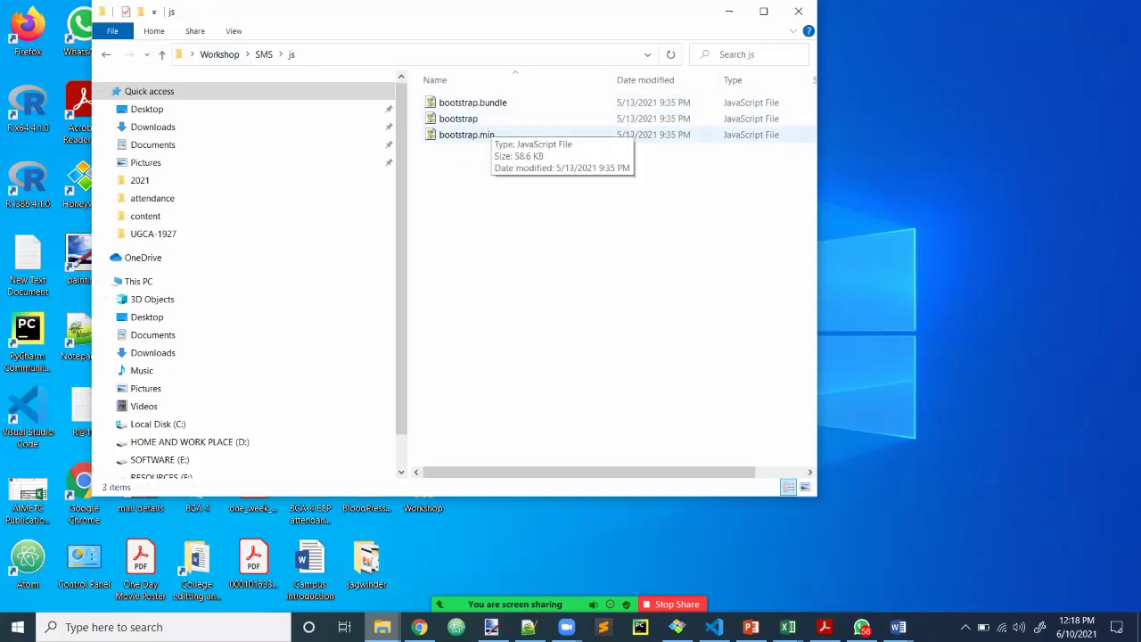
{"action": "left_click", "coordinate": [161, 55]}
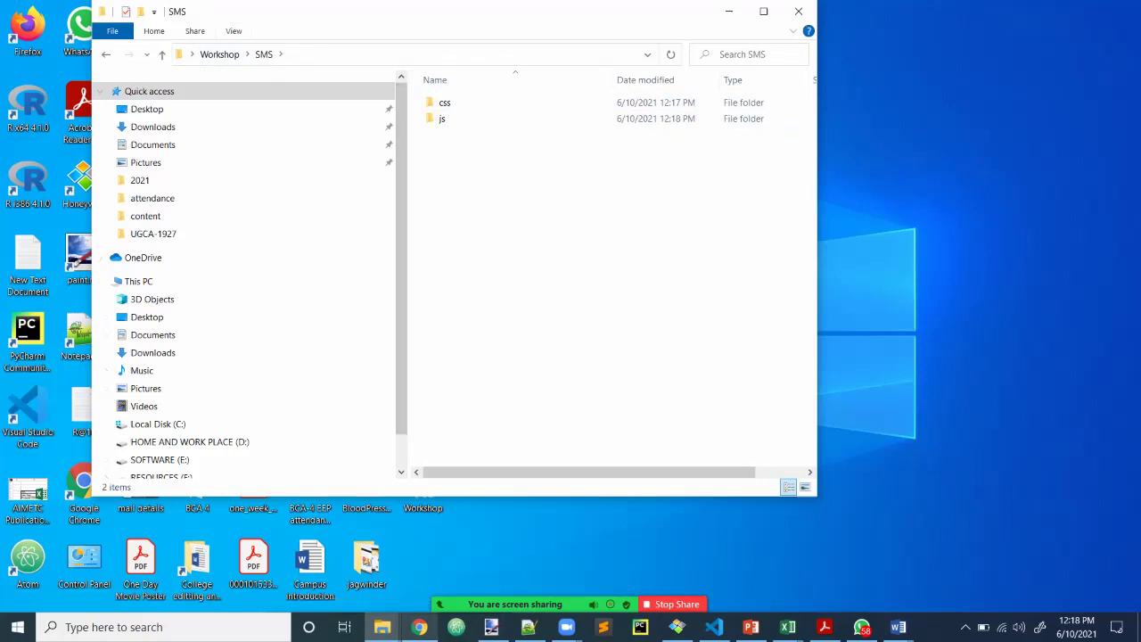
Create a new folder named img inside the SMS folder.
{"action": "right_click", "coordinate": [475, 178]}
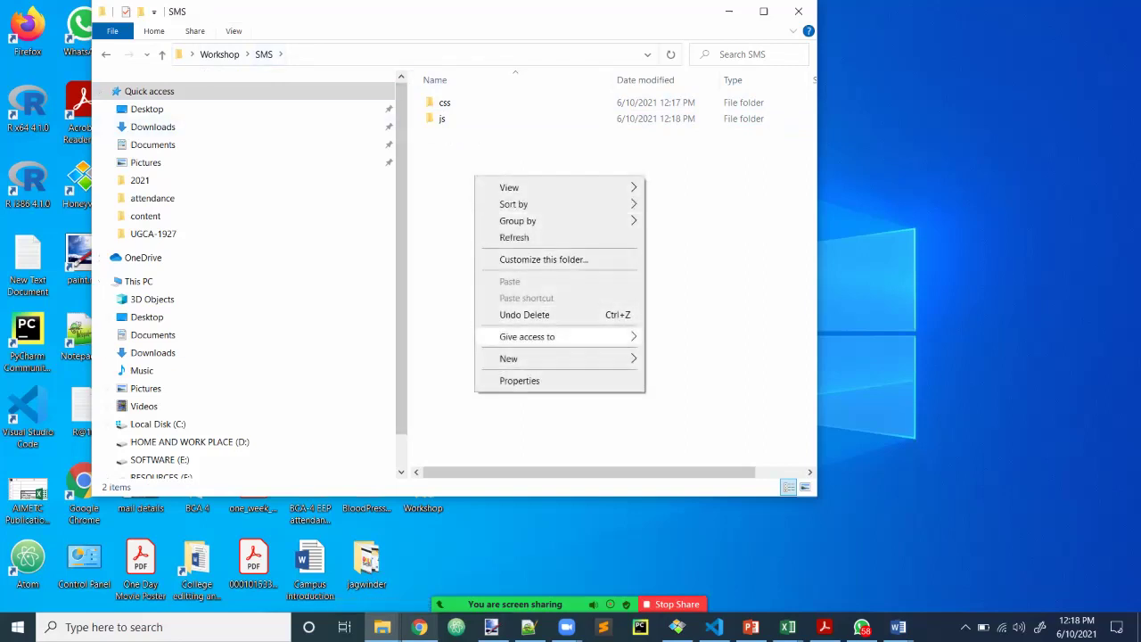
{"action": "mouse_move", "coordinate": [535, 358]}
{"action": "left_click", "coordinate": [682, 360]}
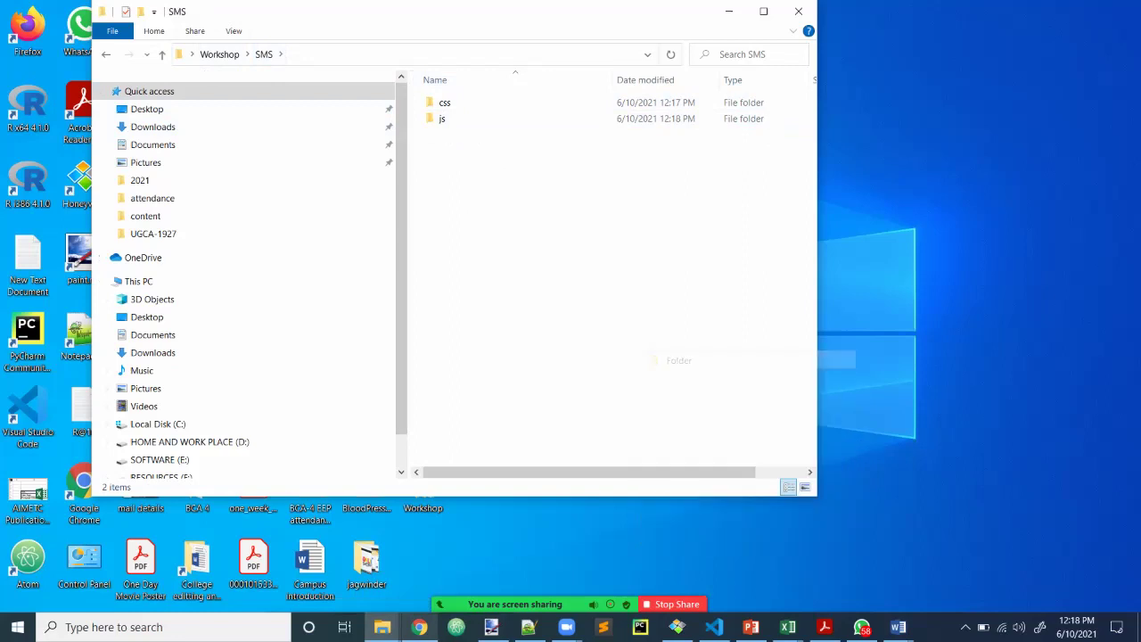
{"action": "type", "text": "img"}
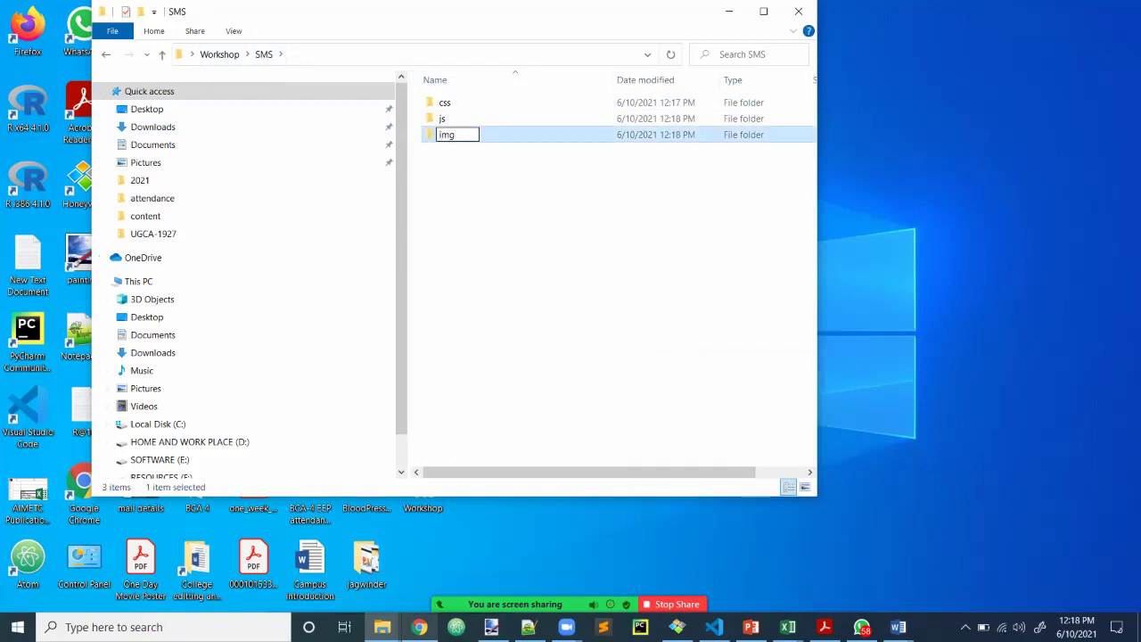
{"action": "key", "text": "Return"}
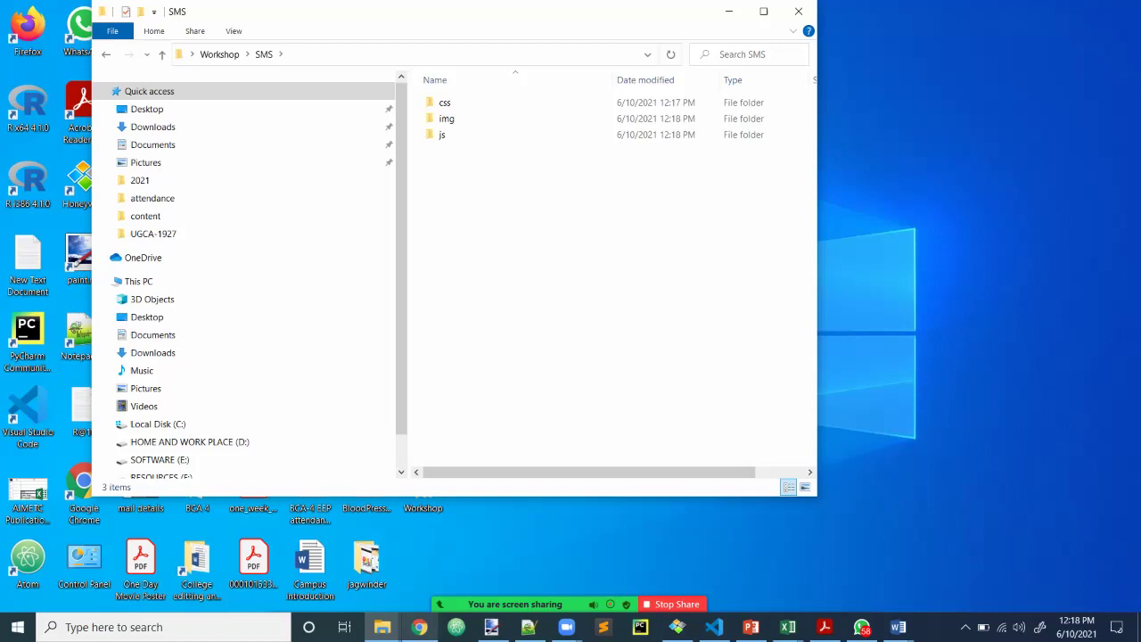
Switch to Chrome and open the jquery.com download page in a new tab.
{"action": "left_click", "coordinate": [419, 627]}
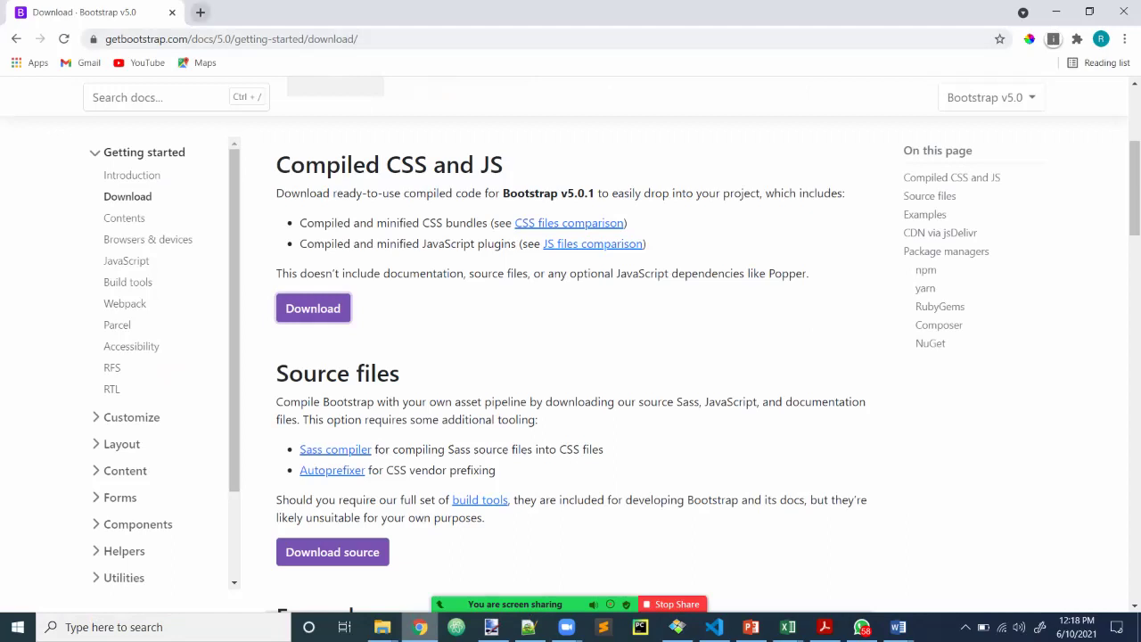
{"action": "left_click", "coordinate": [200, 12]}
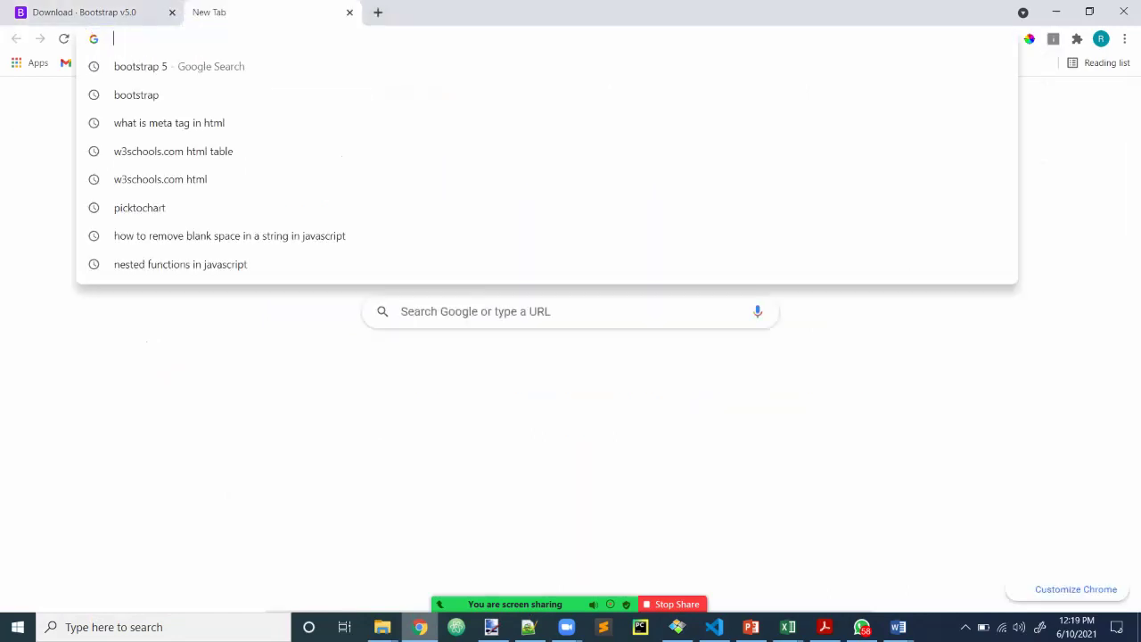
{"action": "type", "text": "jquery"}
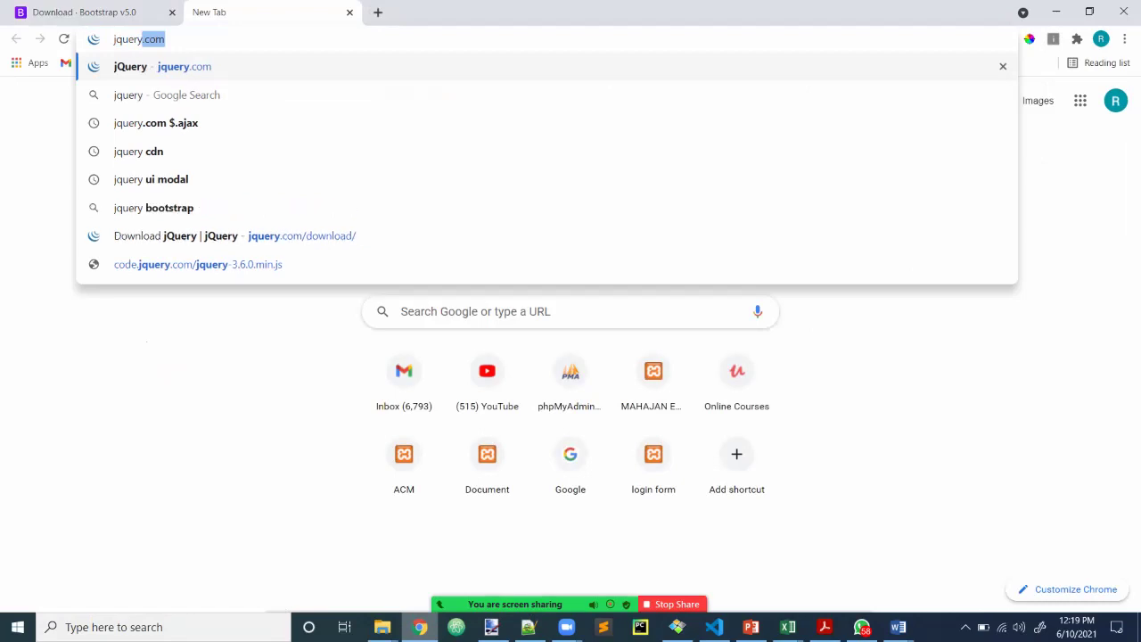
{"action": "key", "text": "Return"}
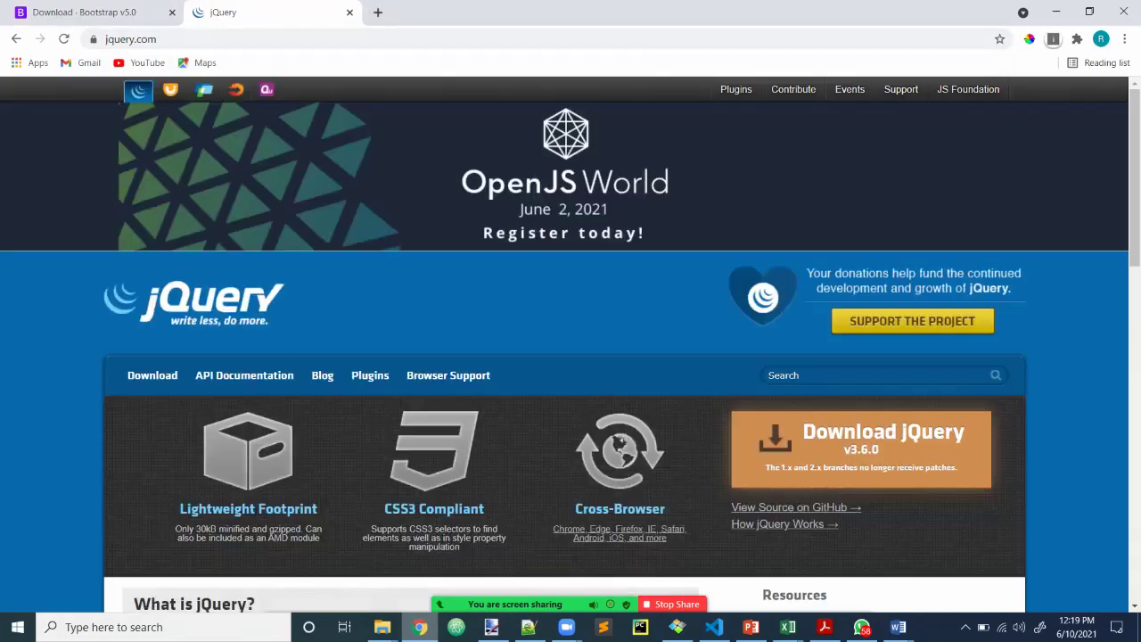
{"action": "scroll", "coordinate": [571, 345], "scroll_direction": "down", "scroll_amount": 6}
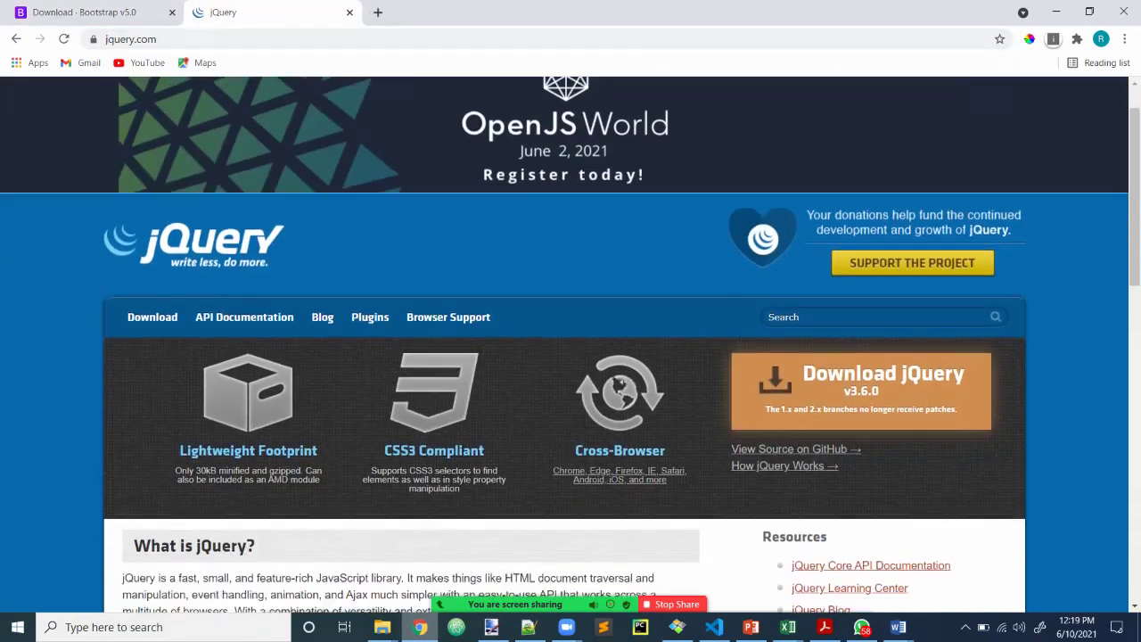
{"action": "scroll", "coordinate": [571, 345], "scroll_direction": "down", "scroll_amount": 8}
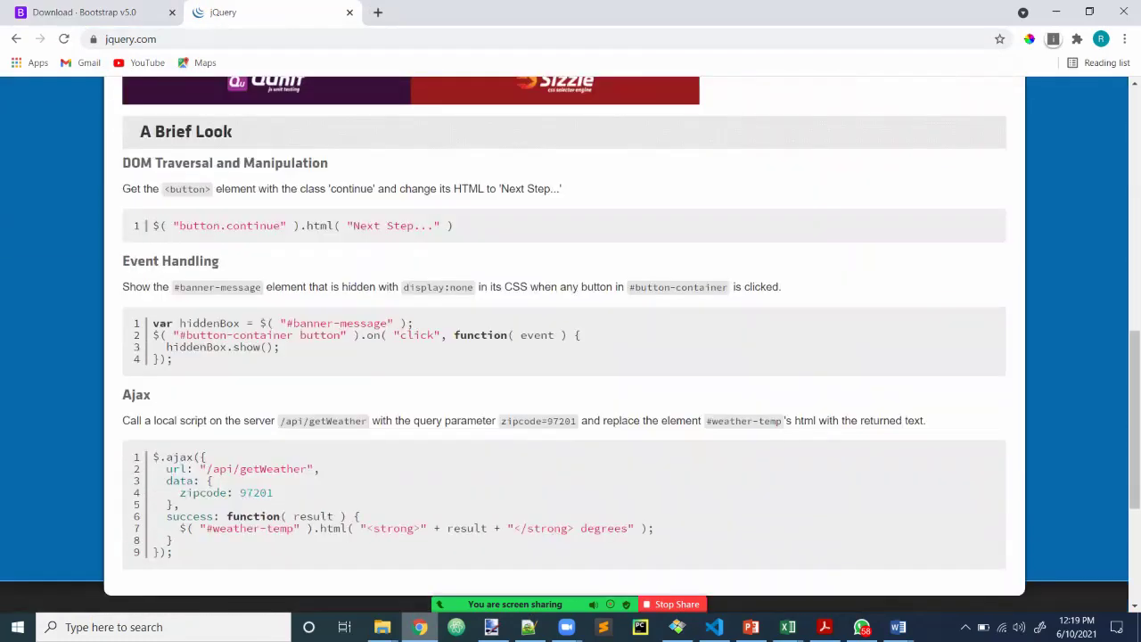
{"action": "scroll", "coordinate": [571, 345], "scroll_direction": "up", "scroll_amount": 15}
{"action": "left_click", "coordinate": [153, 376]}
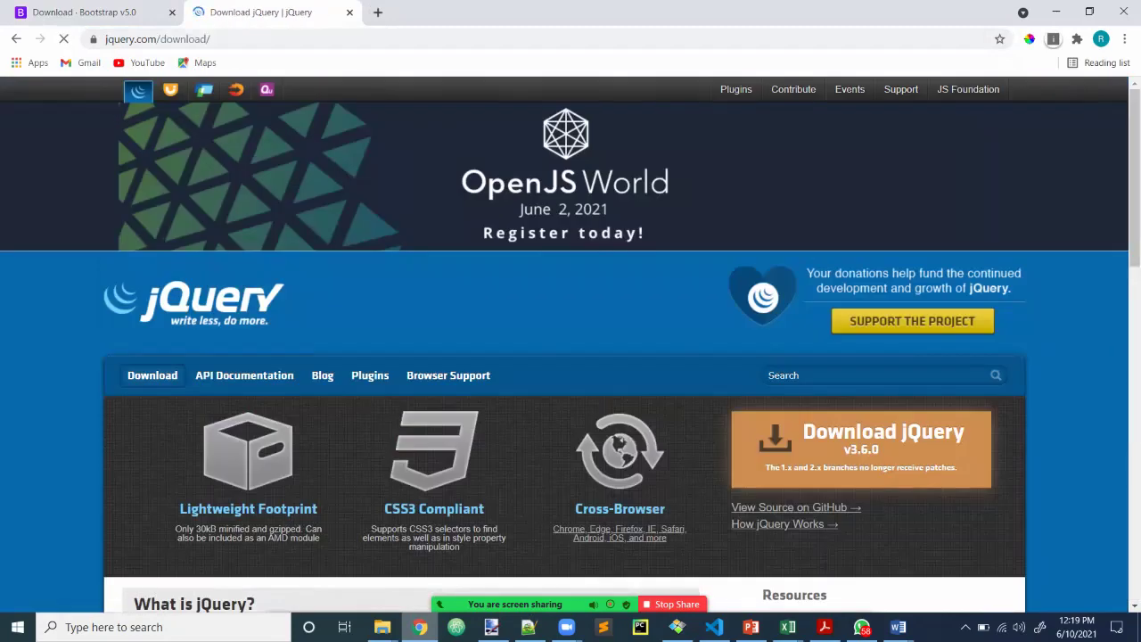
Open the uncompressed, development jQuery 3.6.0 file from the download page.
{"action": "scroll", "coordinate": [570, 345], "scroll_direction": "down", "scroll_amount": 3}
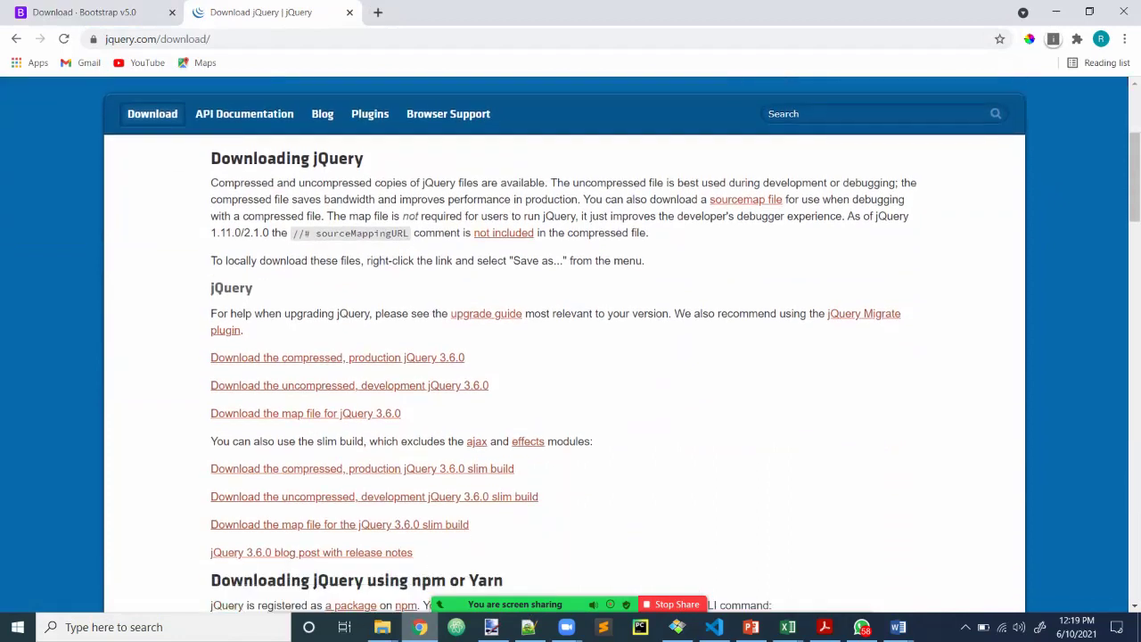
{"action": "scroll", "coordinate": [571, 345], "scroll_direction": "up", "scroll_amount": 1}
{"action": "scroll", "coordinate": [571, 346], "scroll_direction": "down", "scroll_amount": 2}
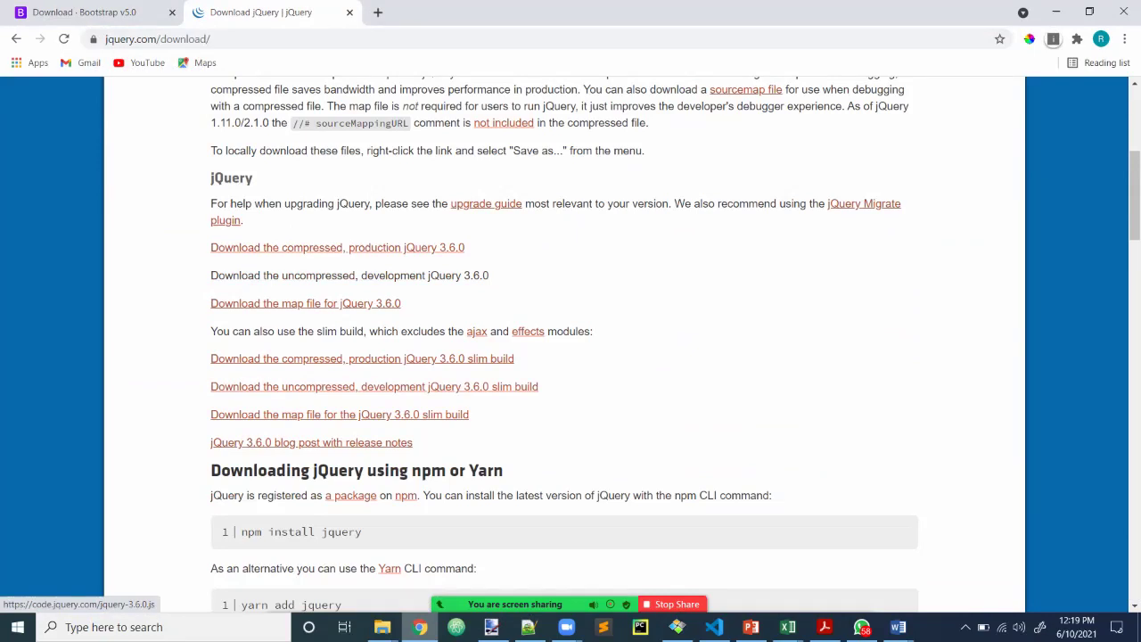
{"action": "left_click", "coordinate": [349, 276]}
Copy the entire jQuery 3.6.0 source code into a new document in Notepad++.
{"action": "scroll", "coordinate": [570, 339], "scroll_direction": "down", "scroll_amount": 20}
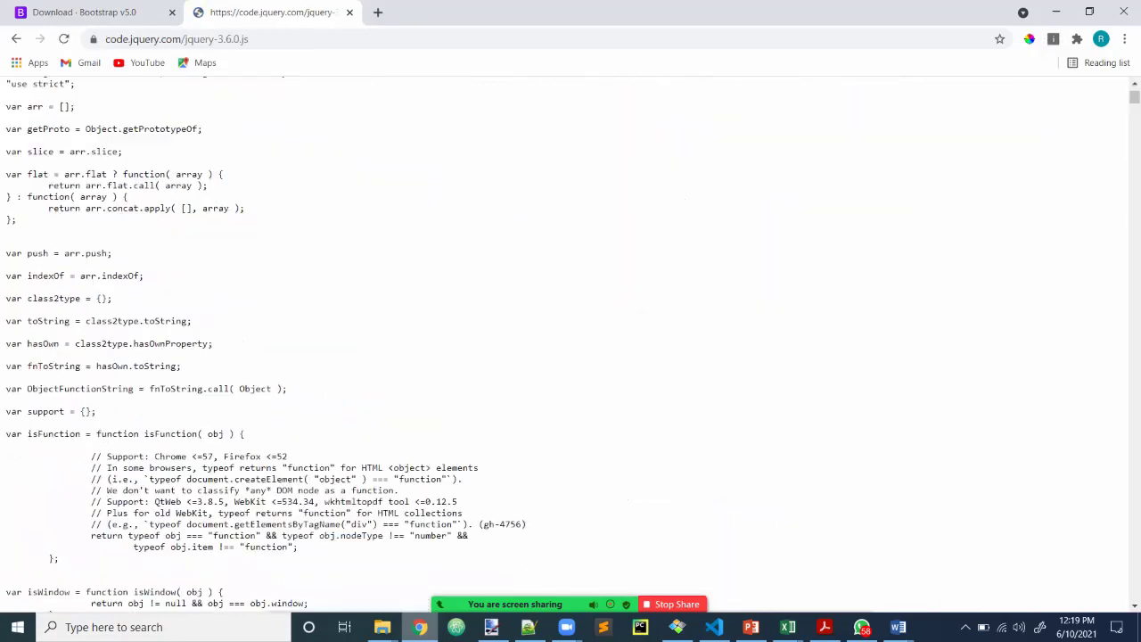
{"action": "scroll", "coordinate": [571, 339], "scroll_direction": "up", "scroll_amount": 20}
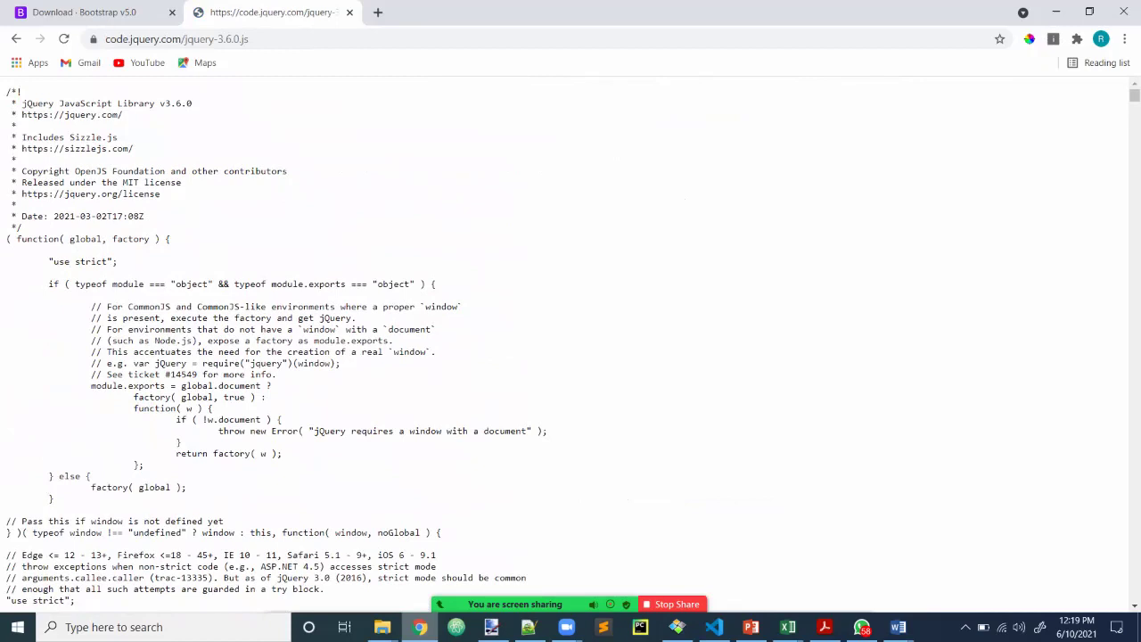
{"action": "key", "text": "ctrl+a"}
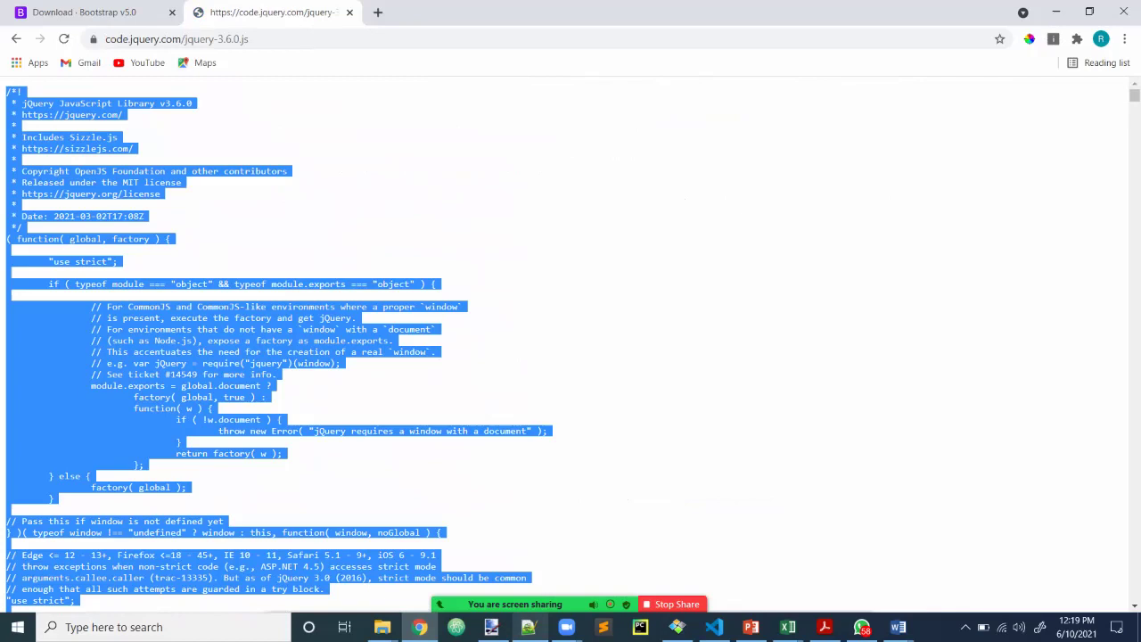
{"action": "left_click", "coordinate": [528, 627]}
Check the Zoom meeting chat and look back through the pasted jQuery code.
{"action": "left_click", "coordinate": [851, 590]}
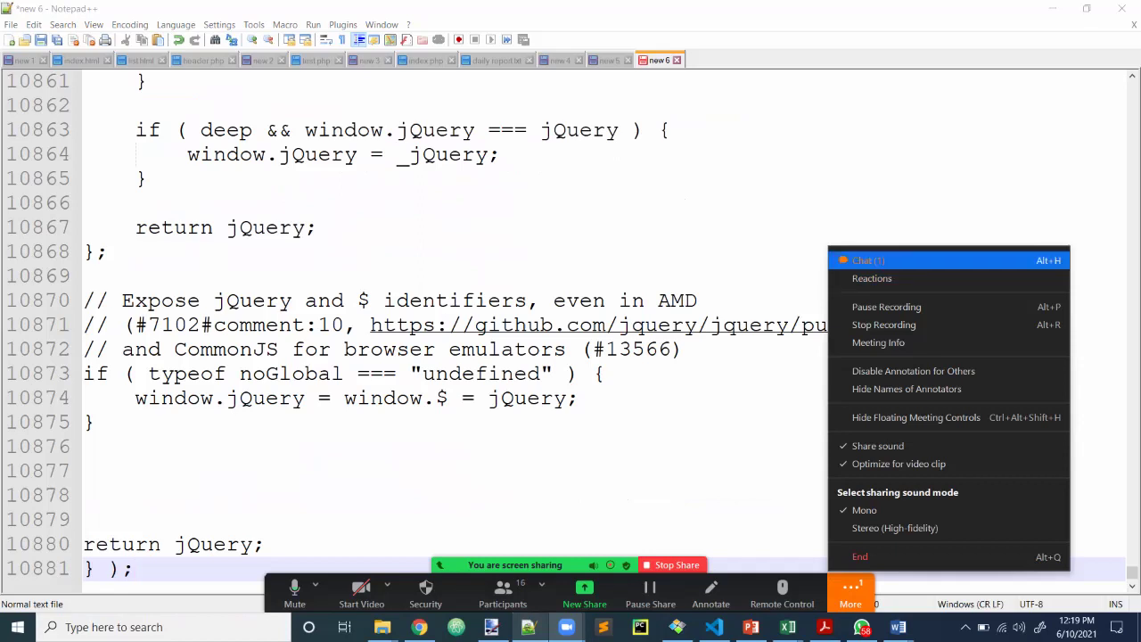
{"action": "left_click", "coordinate": [868, 261]}
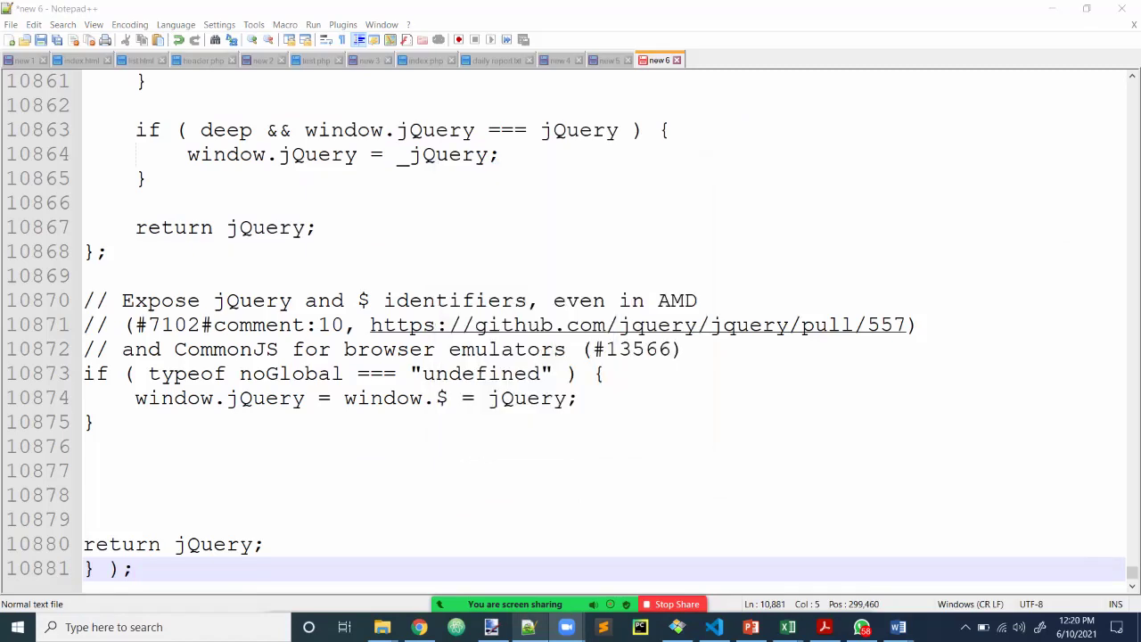
{"action": "scroll", "coordinate": [346, 302], "scroll_direction": "up", "scroll_amount": 20}
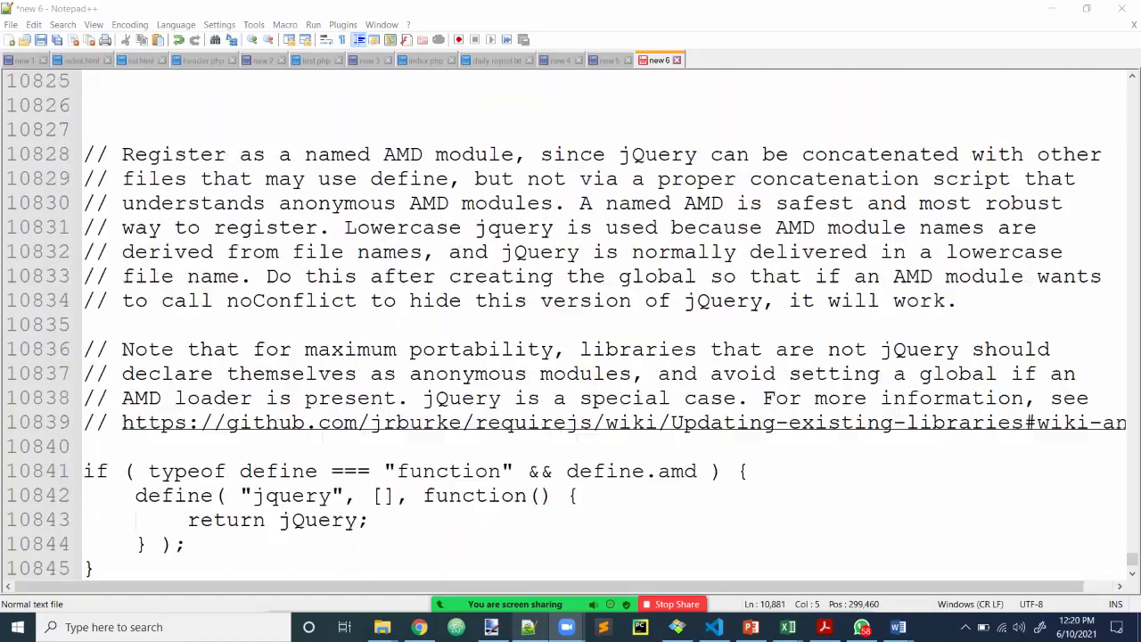
{"action": "scroll", "coordinate": [346, 302], "scroll_direction": "up", "scroll_amount": 20}
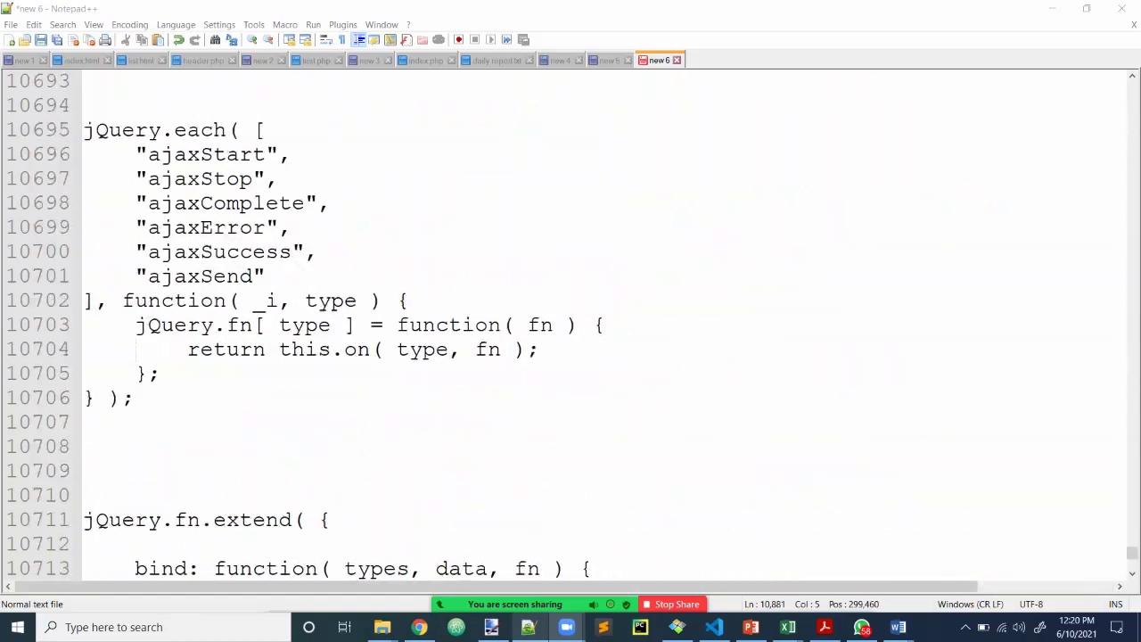
{"action": "scroll", "coordinate": [571, 326], "scroll_direction": "up", "scroll_amount": 20}
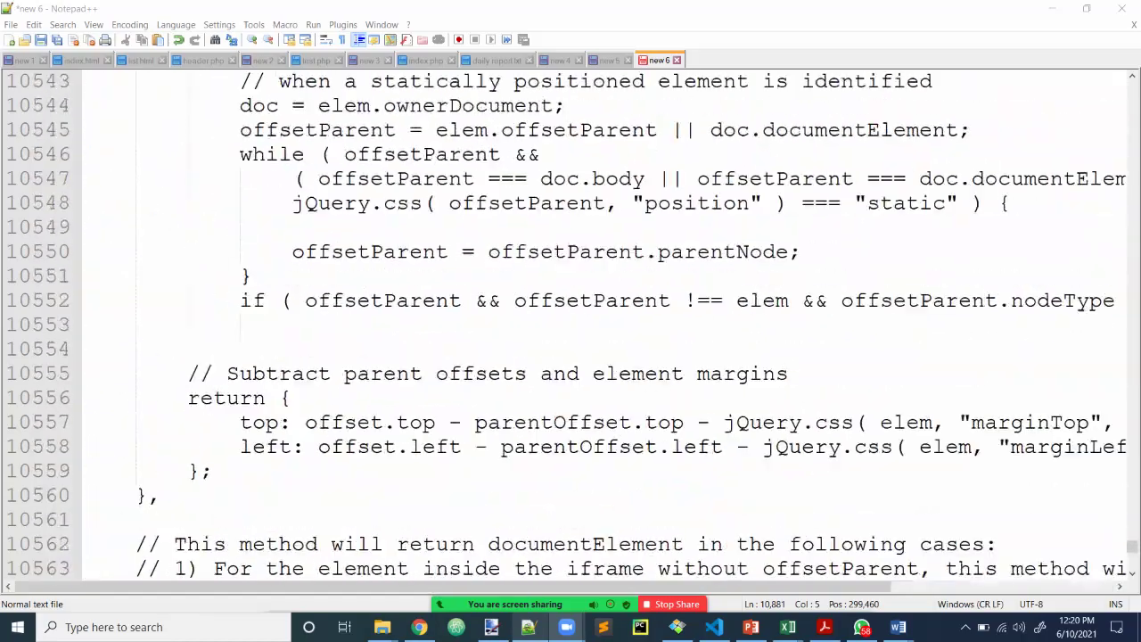
{"action": "scroll", "coordinate": [570, 325], "scroll_direction": "up", "scroll_amount": 20}
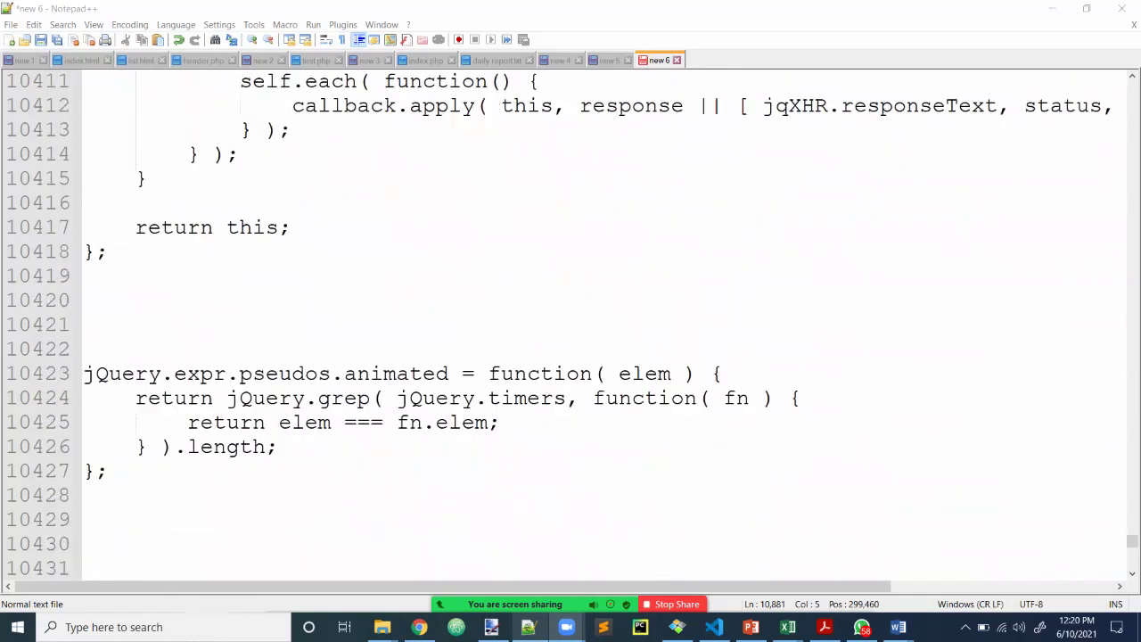
{"action": "left_click", "coordinate": [723, 228]}
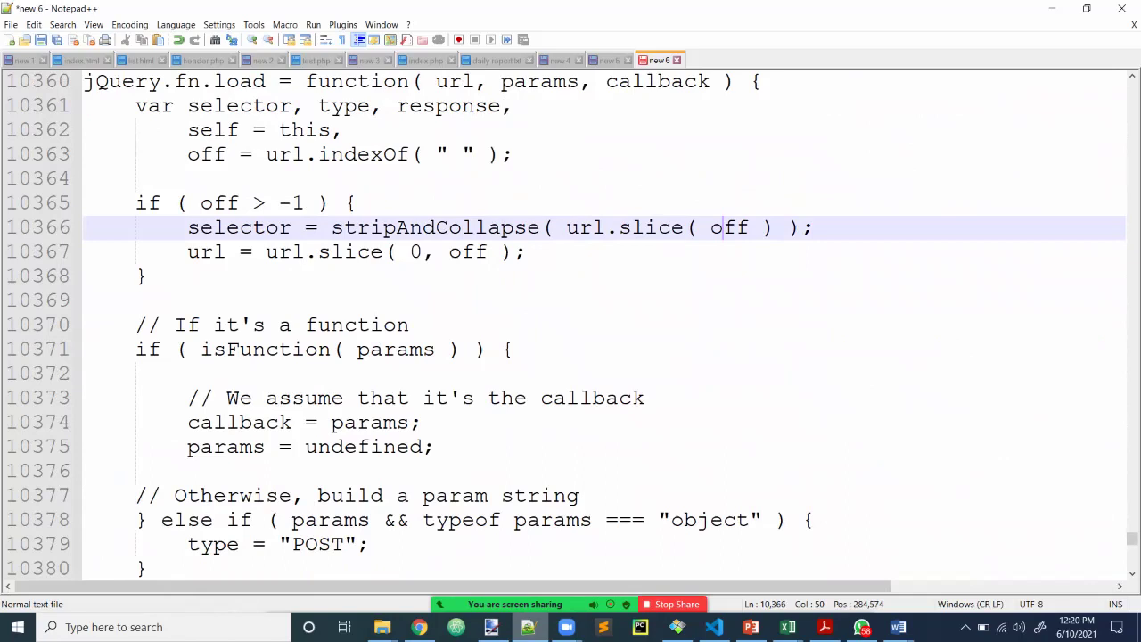
{"action": "key", "text": "alt+Tab"}
Save the pasted code as jquery.js in the js folder of Desktop > Workshop > SMS.
{"action": "key", "text": "ctrl+s"}
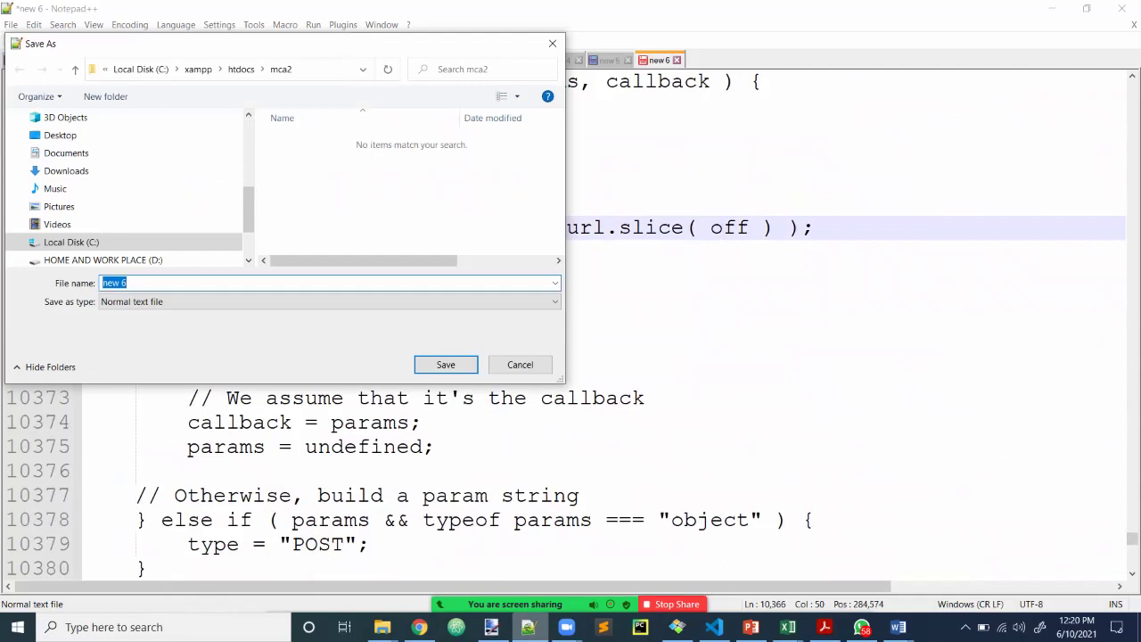
{"action": "left_click", "coordinate": [59, 134]}
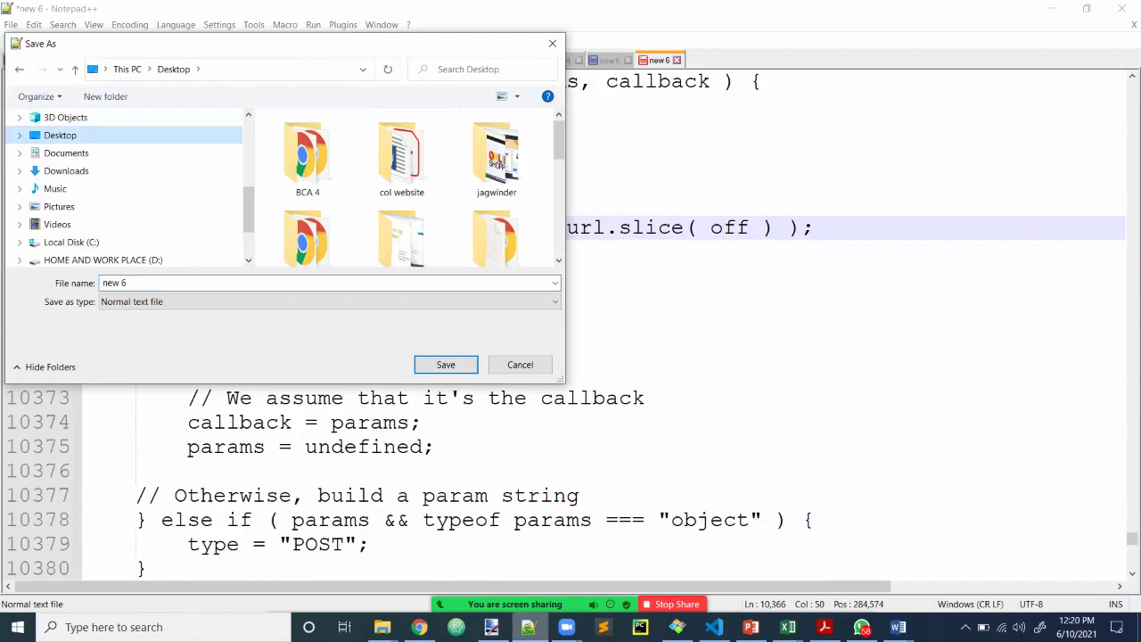
{"action": "scroll", "coordinate": [406, 187], "scroll_direction": "down", "scroll_amount": 1}
{"action": "left_click", "coordinate": [307, 211]}
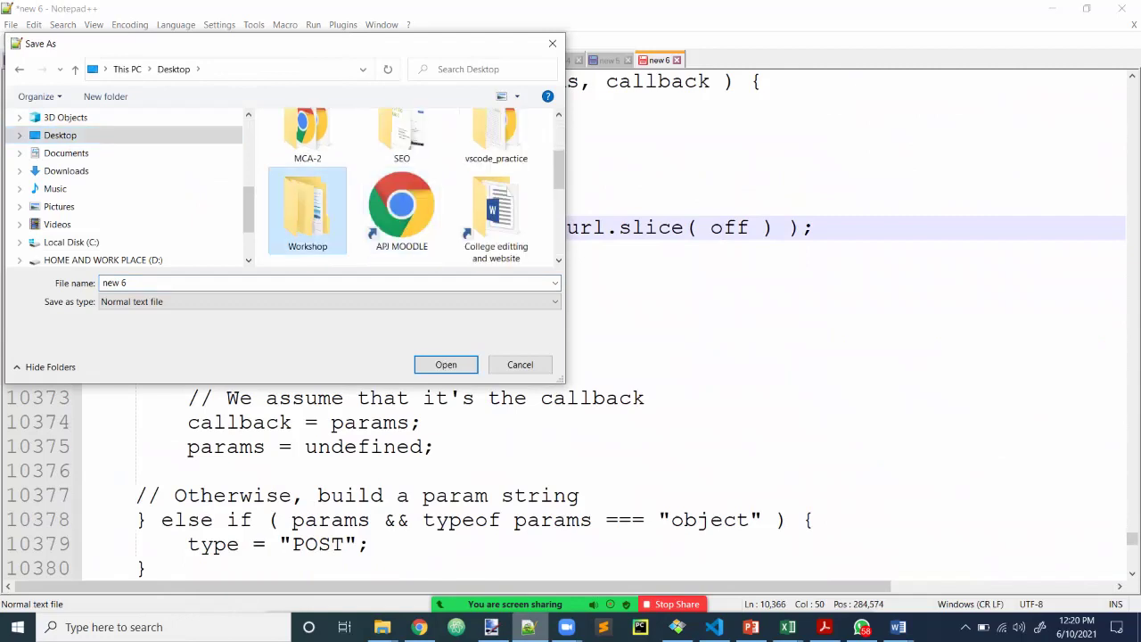
{"action": "double_click", "coordinate": [306, 210]}
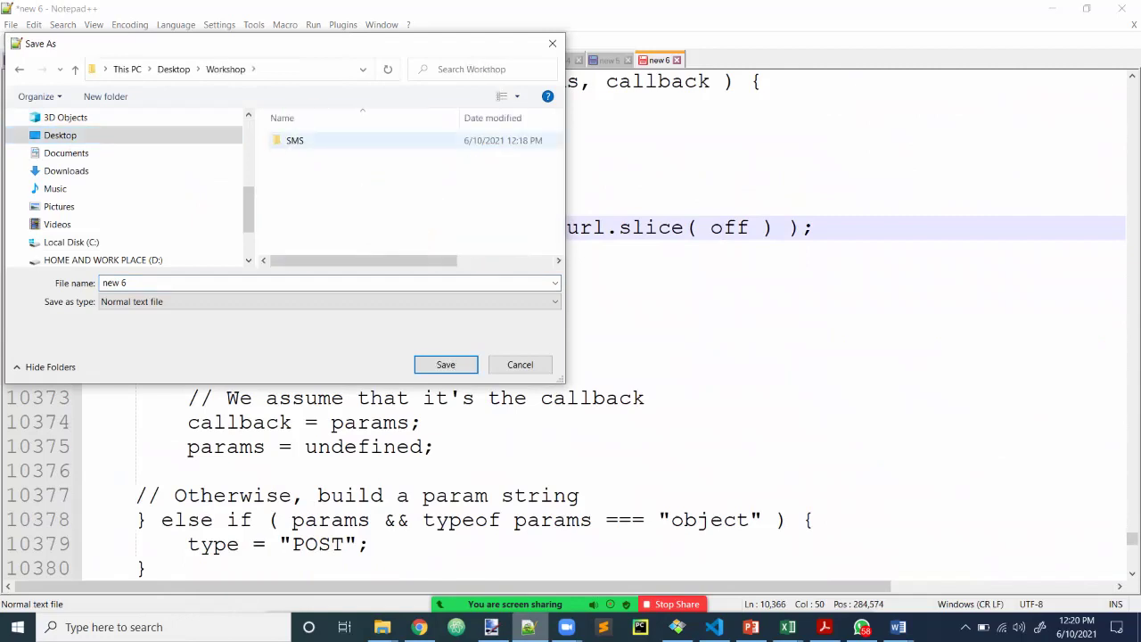
{"action": "left_click", "coordinate": [299, 140]}
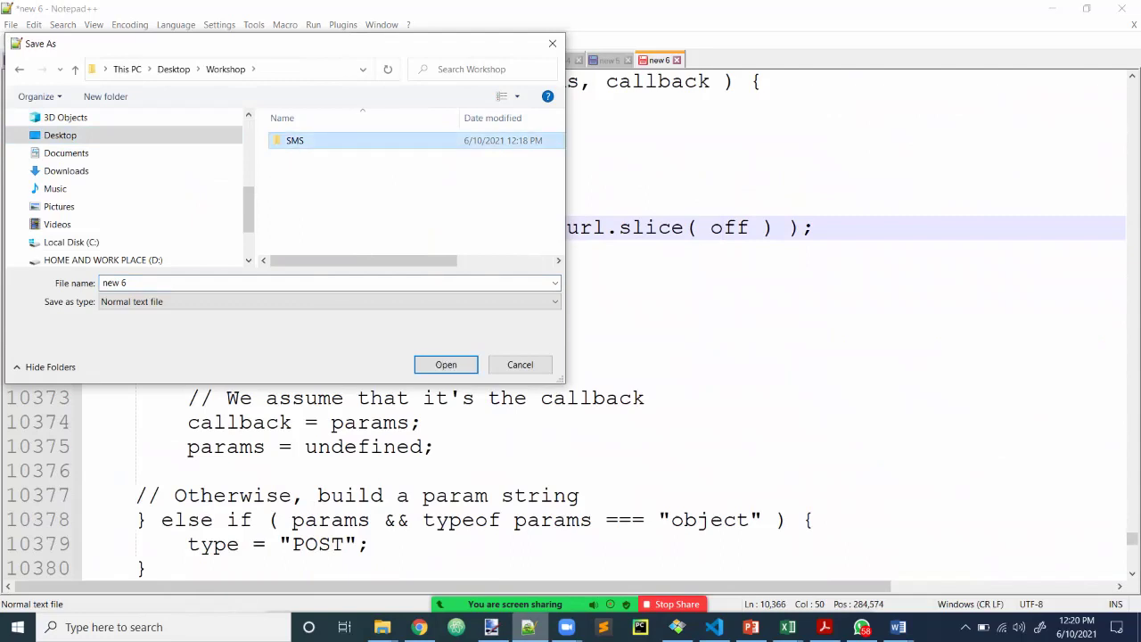
{"action": "key", "text": "Return"}
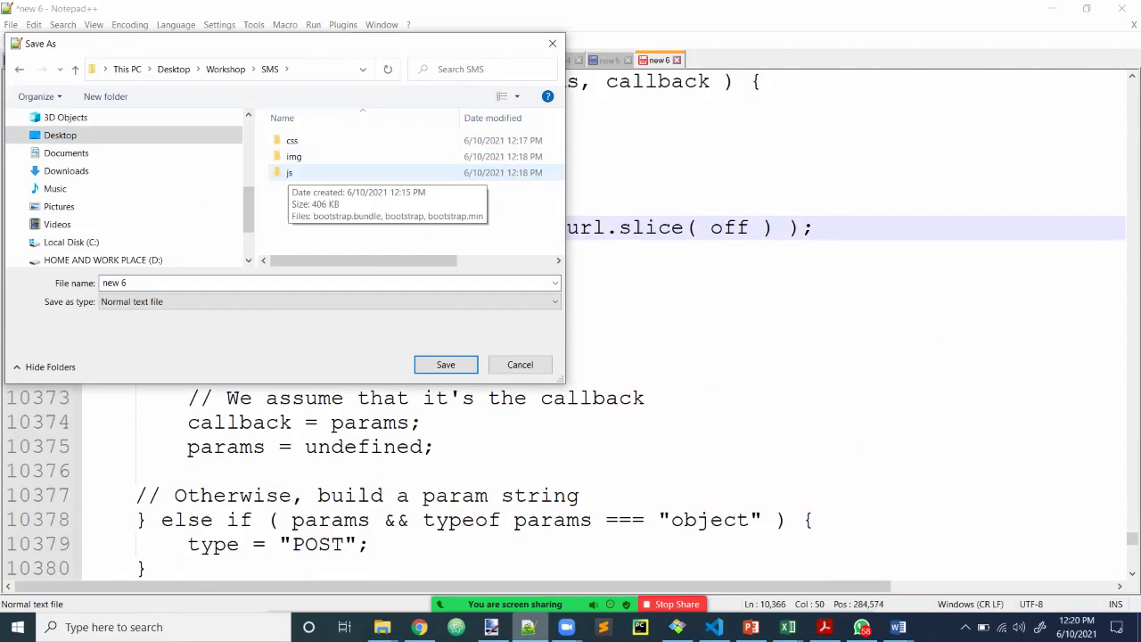
{"action": "left_click", "coordinate": [289, 172]}
{"action": "key", "text": "Return"}
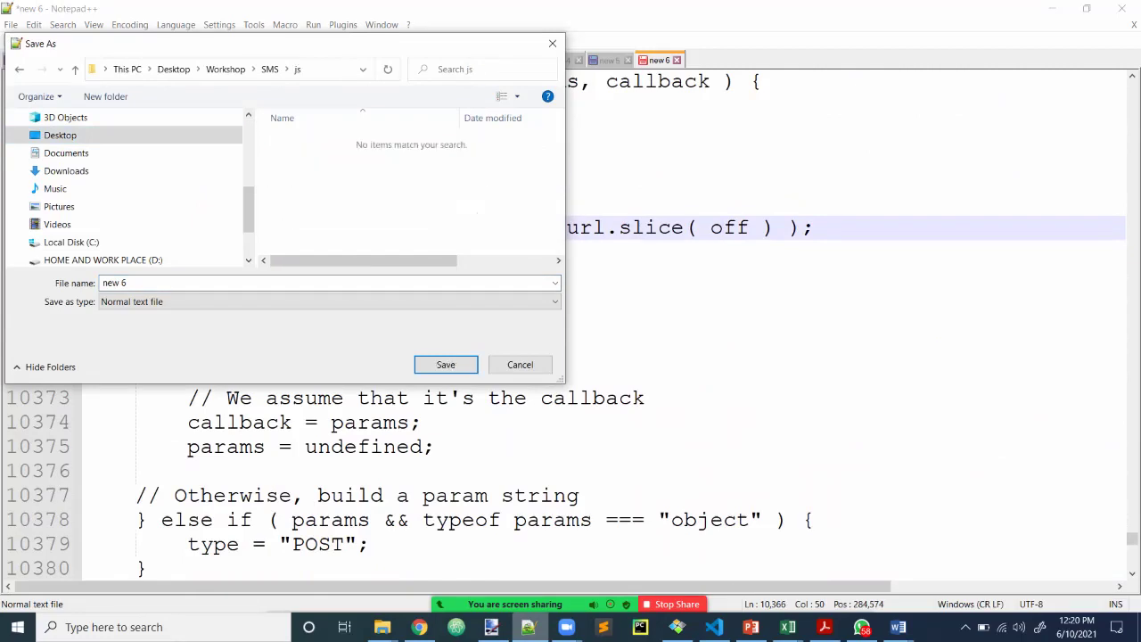
{"action": "type", "text": "jquery"}
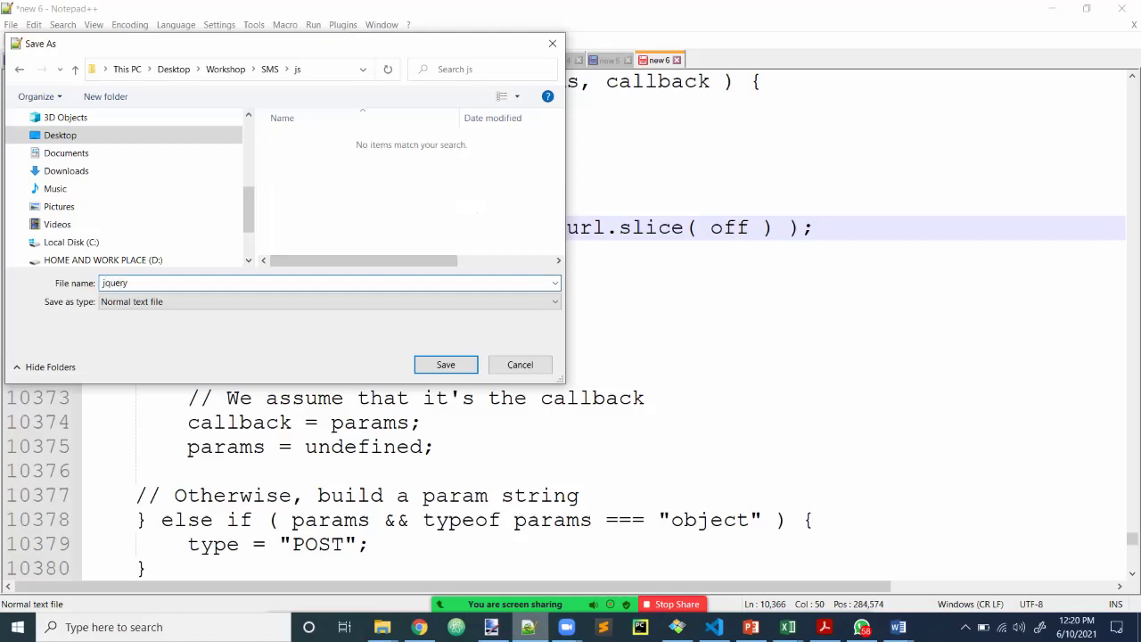
{"action": "type", "text": ".js"}
{"action": "key", "text": "Return"}
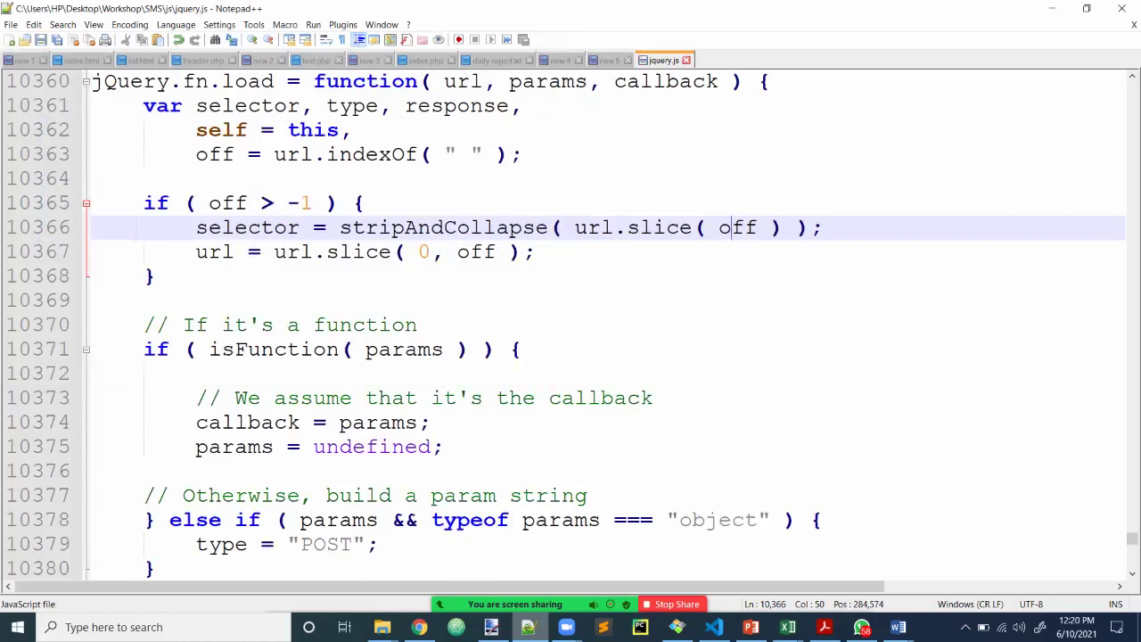
Close the saved jquery.js document, minimize Notepad++ and close the jQuery source tab in Chrome.
{"action": "key", "text": "ctrl+w"}
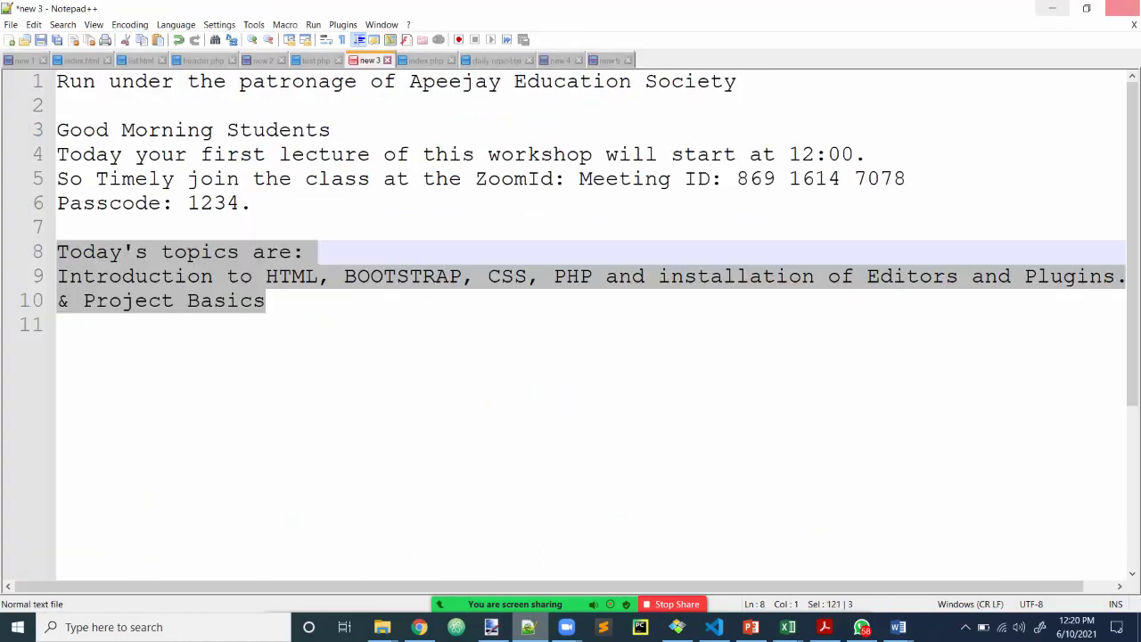
{"action": "left_click", "coordinate": [1052, 8]}
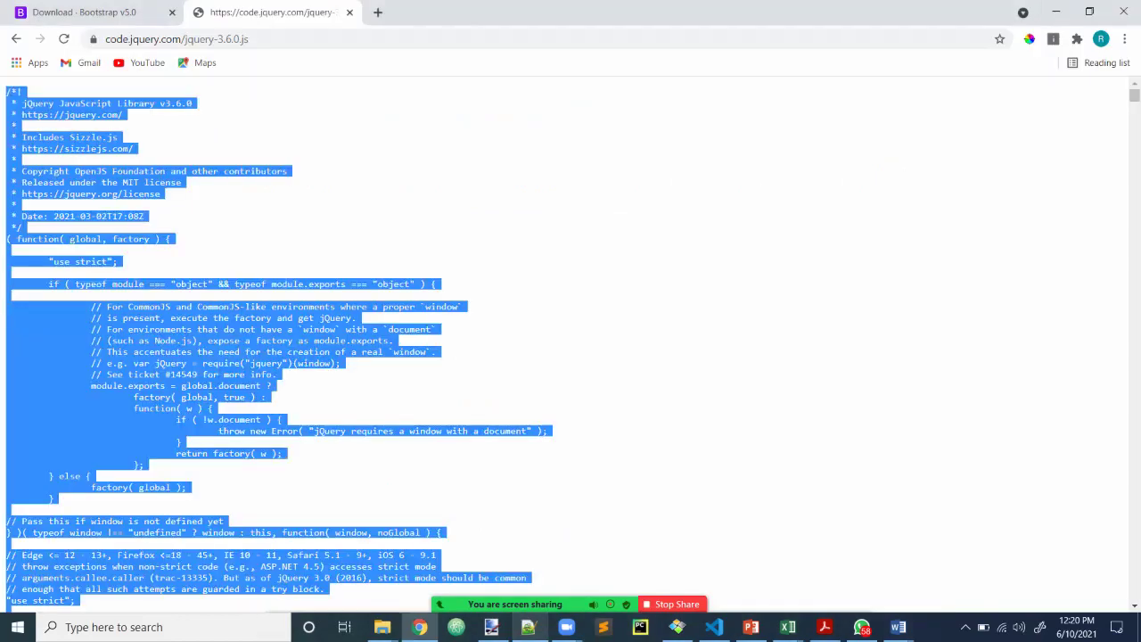
{"action": "left_click", "coordinate": [350, 12]}
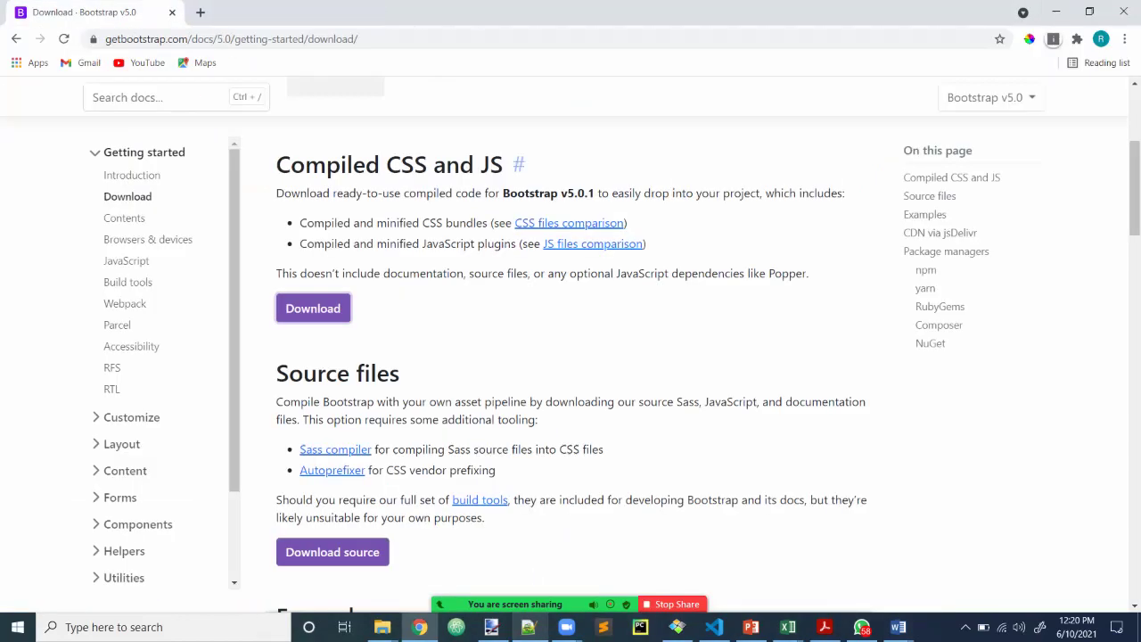
Bring up the SMS folder window, review the css folder's contents and return to SMS.
{"action": "mouse_move", "coordinate": [381, 626]}
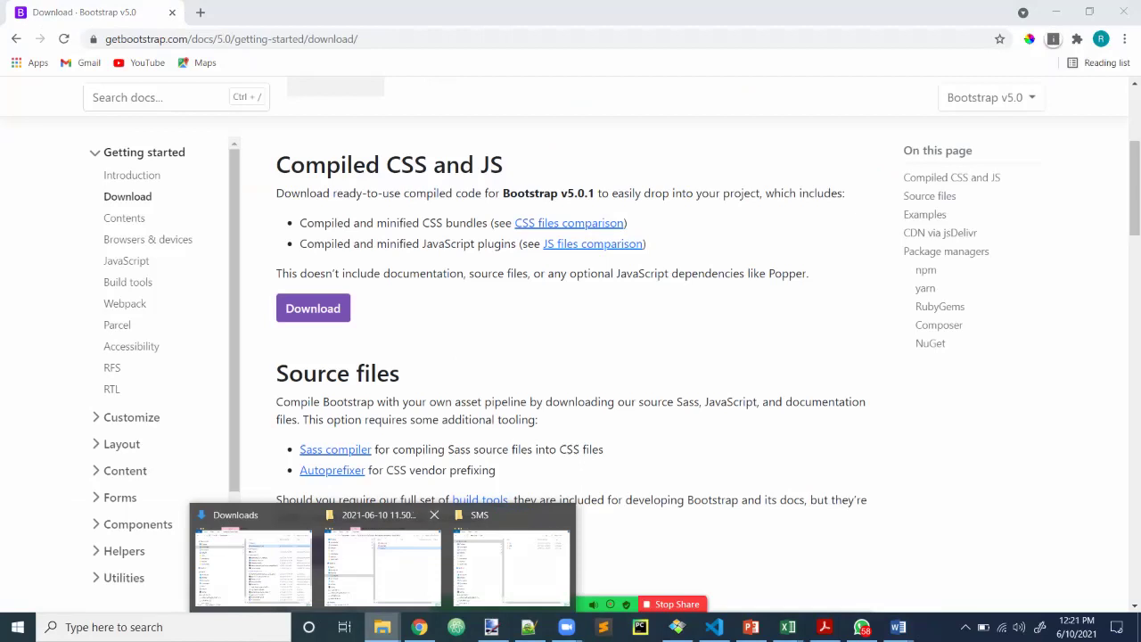
{"action": "left_click", "coordinate": [517, 544]}
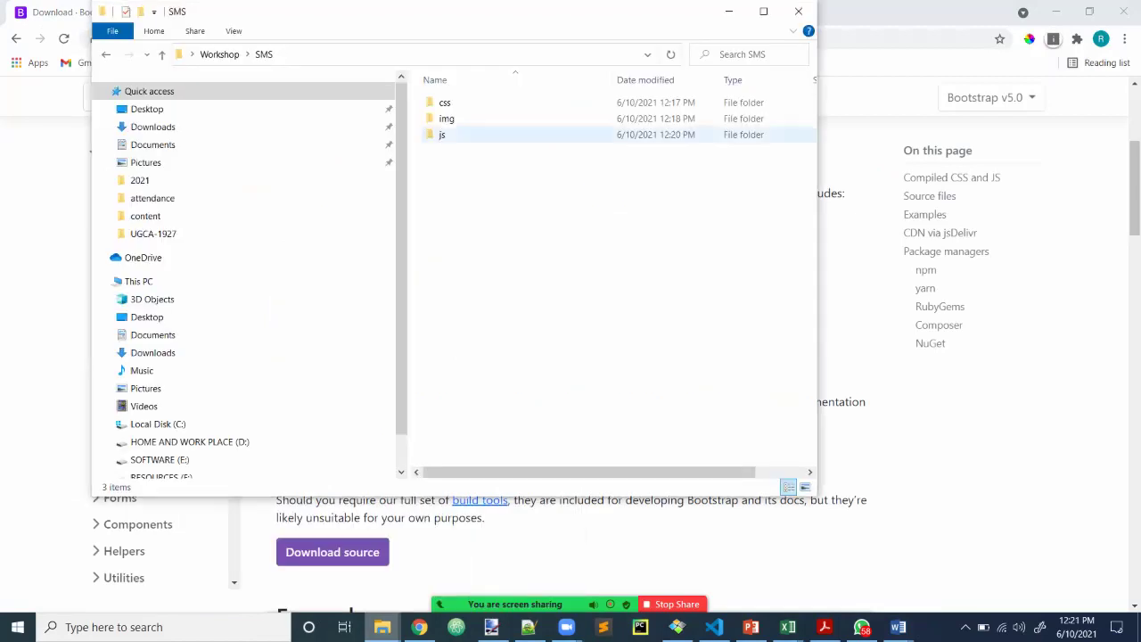
{"action": "double_click", "coordinate": [450, 103]}
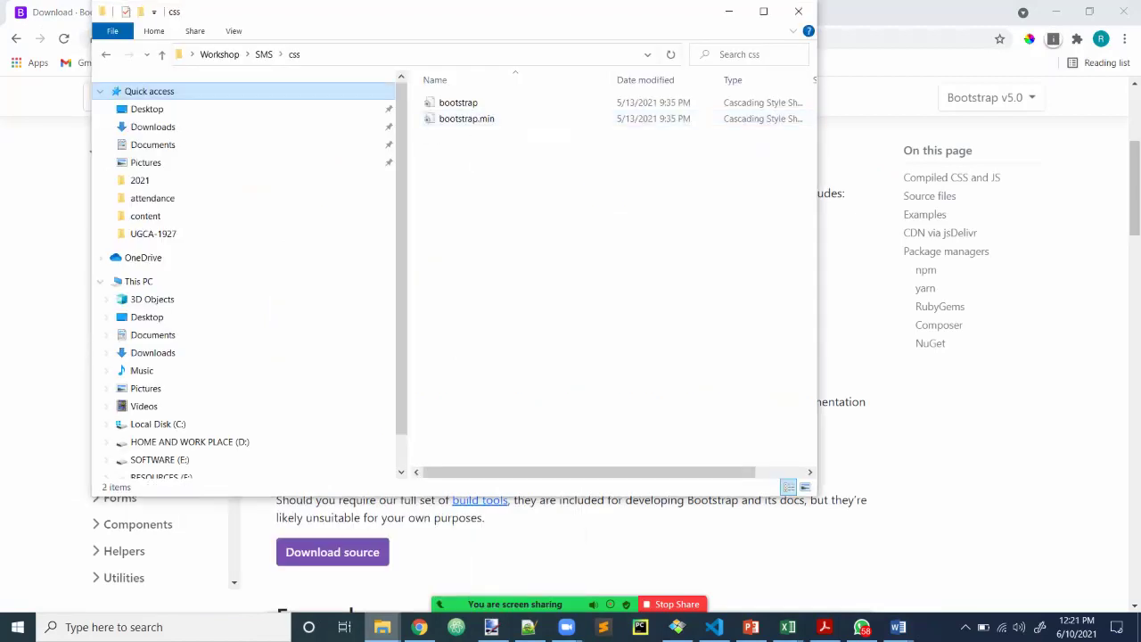
{"action": "left_click", "coordinate": [163, 54]}
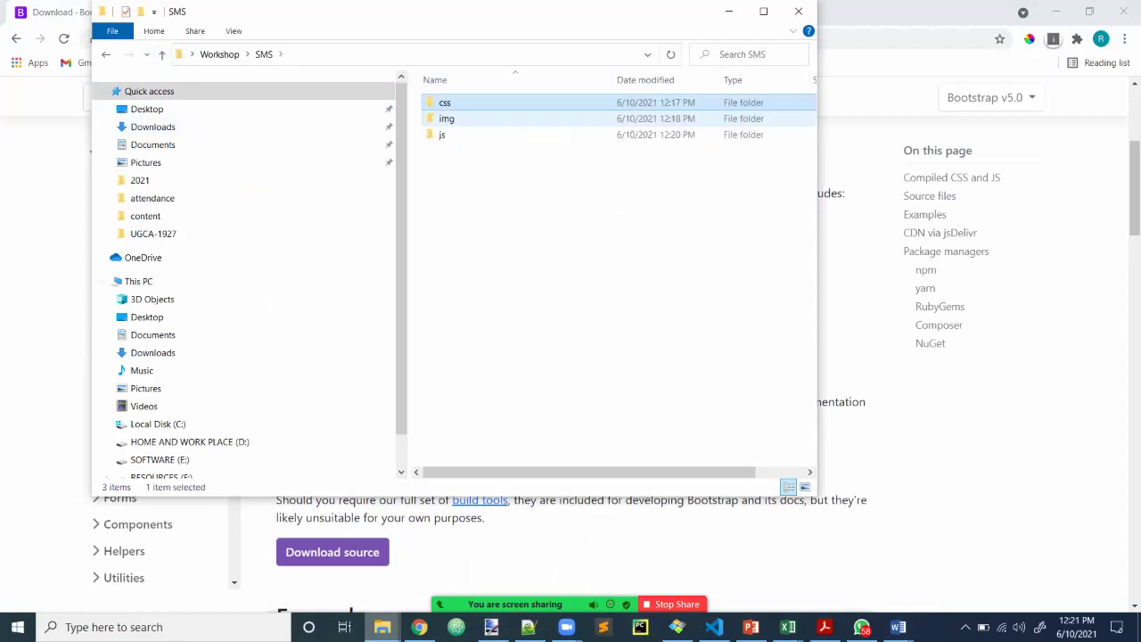
Review the contents of the SMS img and js folders and close the folder window.
{"action": "double_click", "coordinate": [445, 119]}
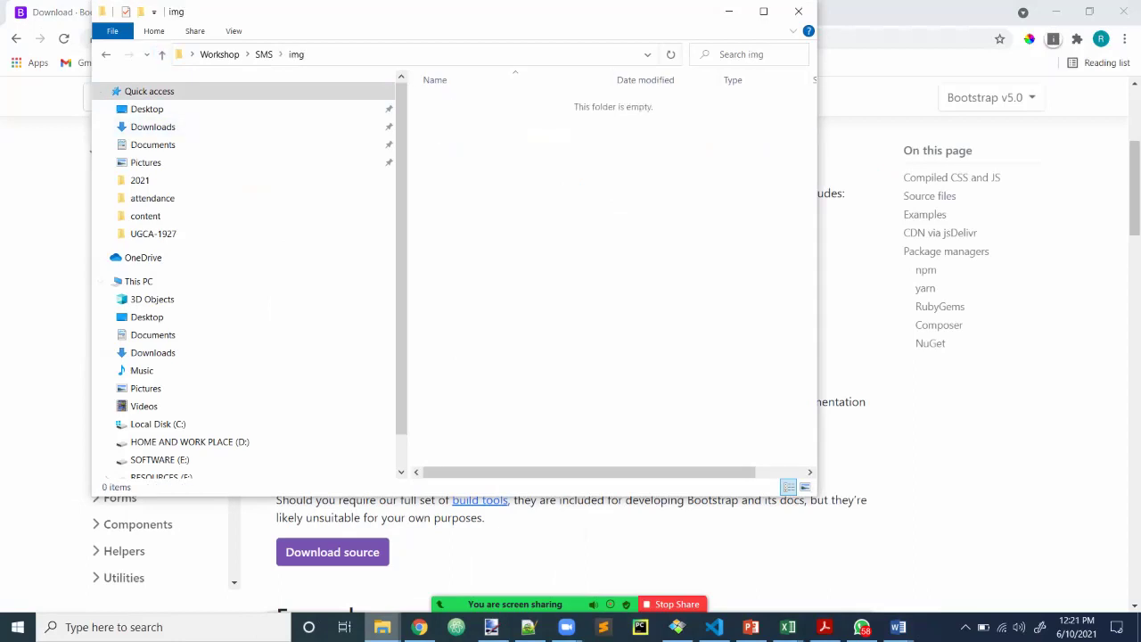
{"action": "left_click", "coordinate": [163, 54]}
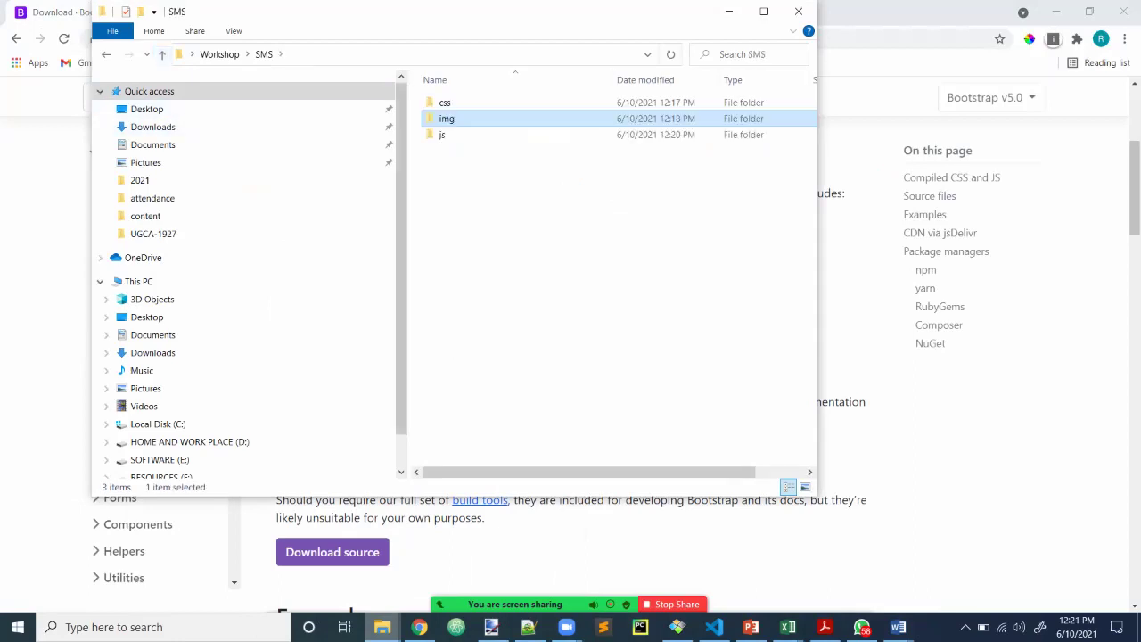
{"action": "left_click", "coordinate": [442, 135]}
{"action": "double_click", "coordinate": [442, 135]}
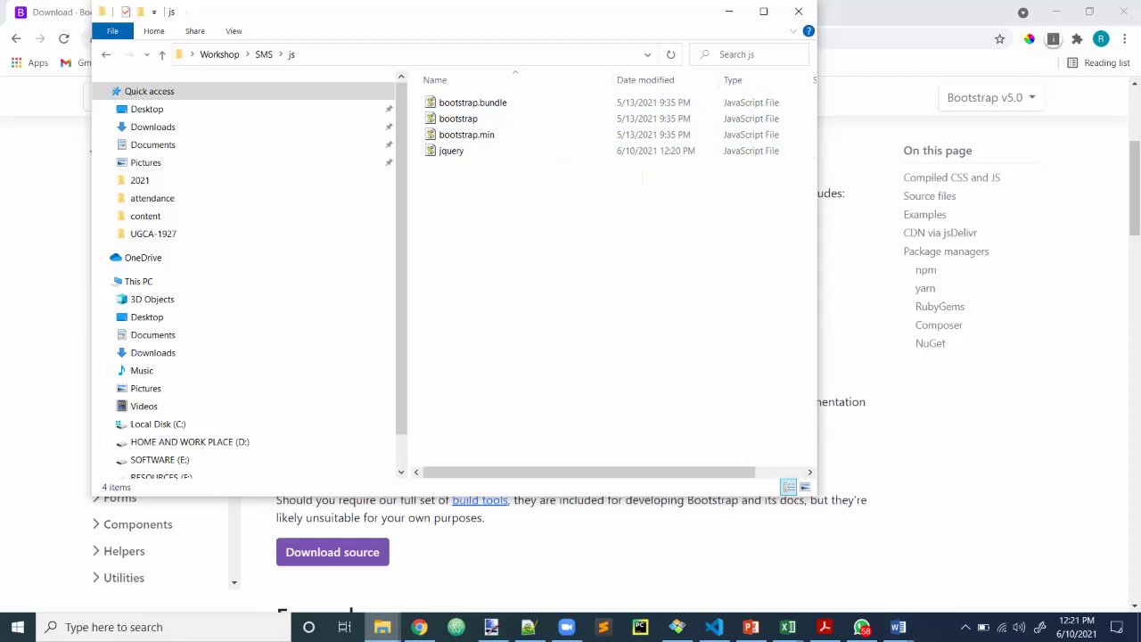
{"action": "left_click", "coordinate": [798, 10]}
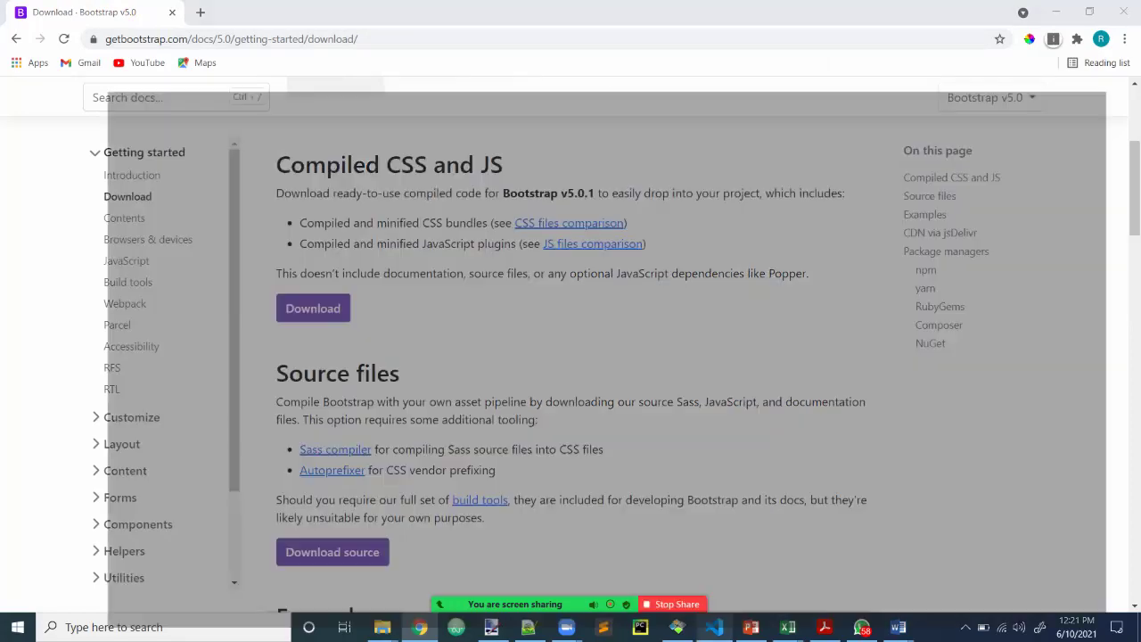
Search Google for visual studio code in a new Chrome tab and open the Visual Studio Code download page.
{"action": "left_click", "coordinate": [714, 627]}
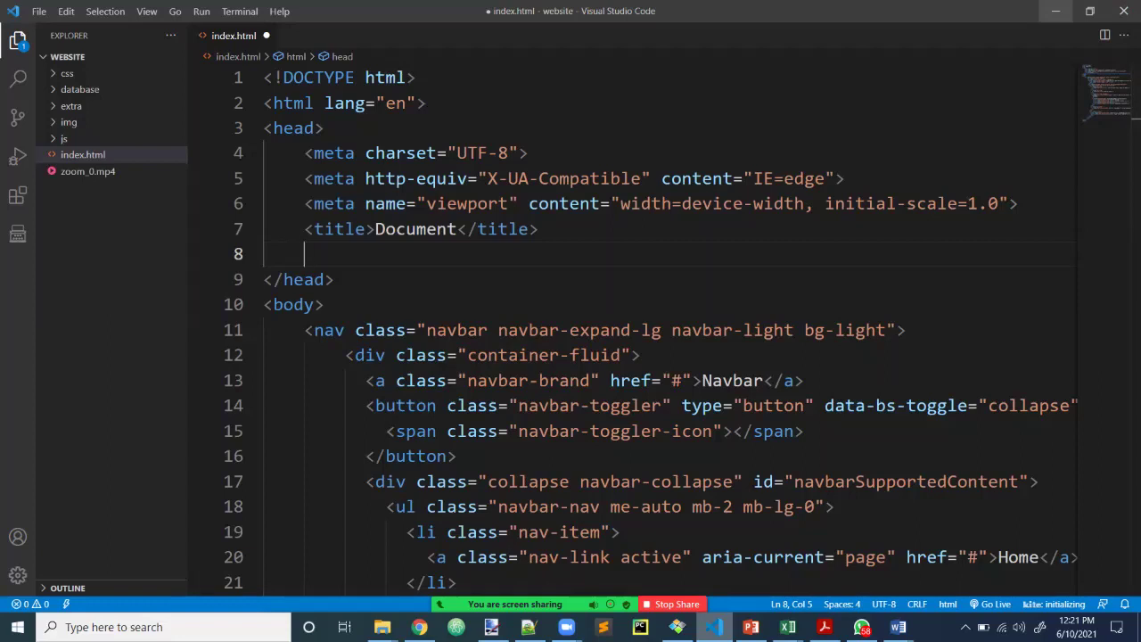
{"action": "left_click", "coordinate": [1056, 11]}
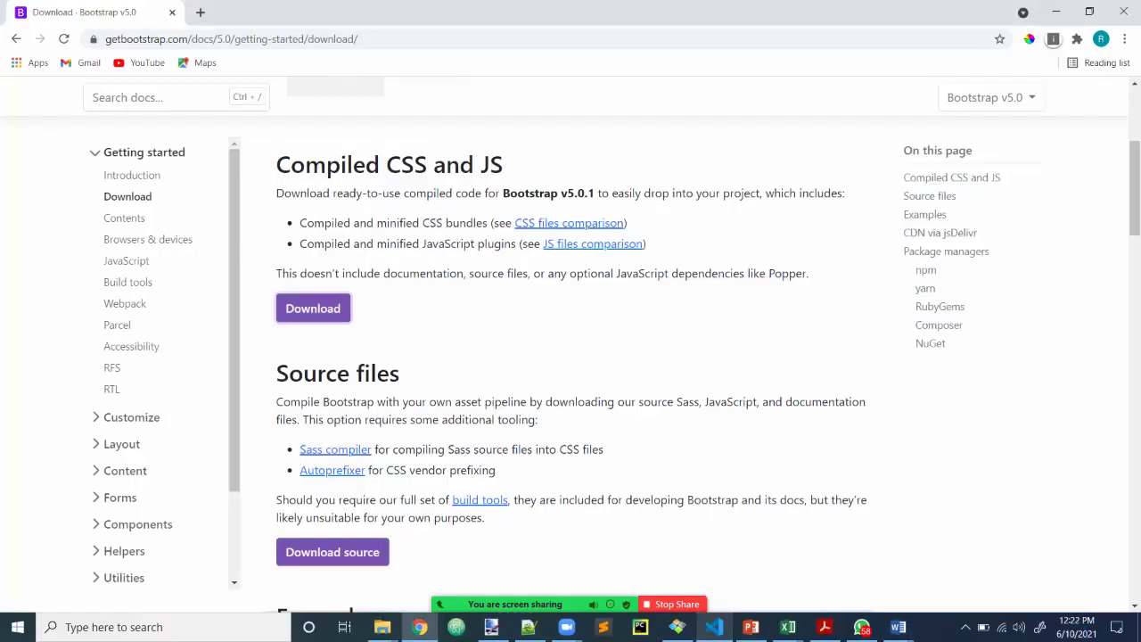
{"action": "left_click", "coordinate": [199, 11]}
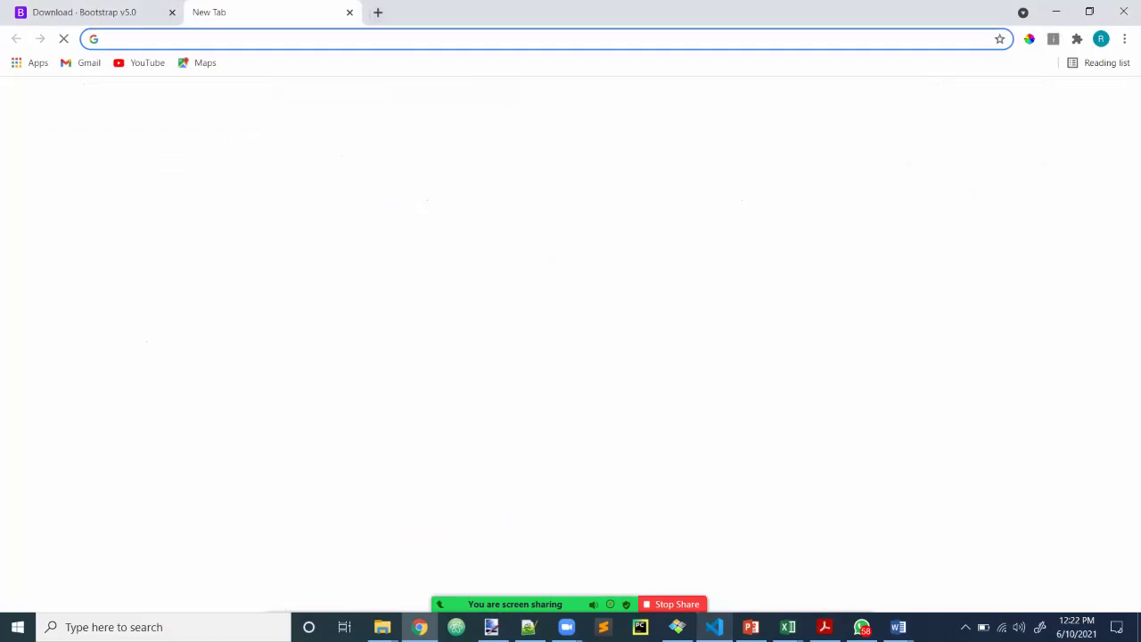
{"action": "type", "text": "vus"}
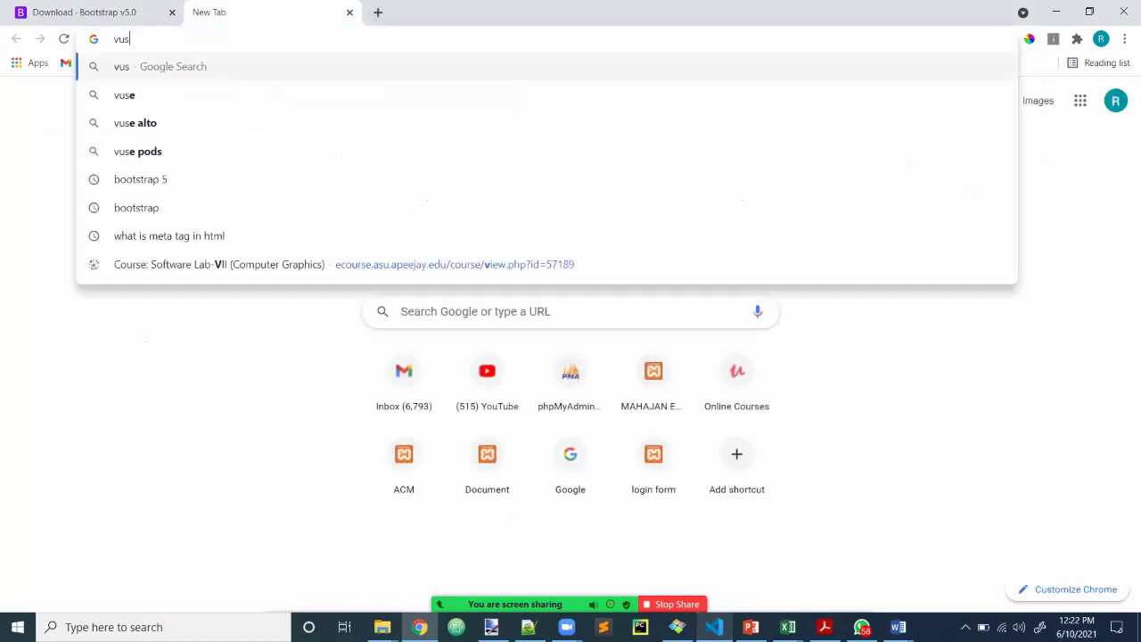
{"action": "key", "text": "BackSpace"}
{"action": "key", "text": "BackSpace"}
{"action": "type", "text": "isual"}
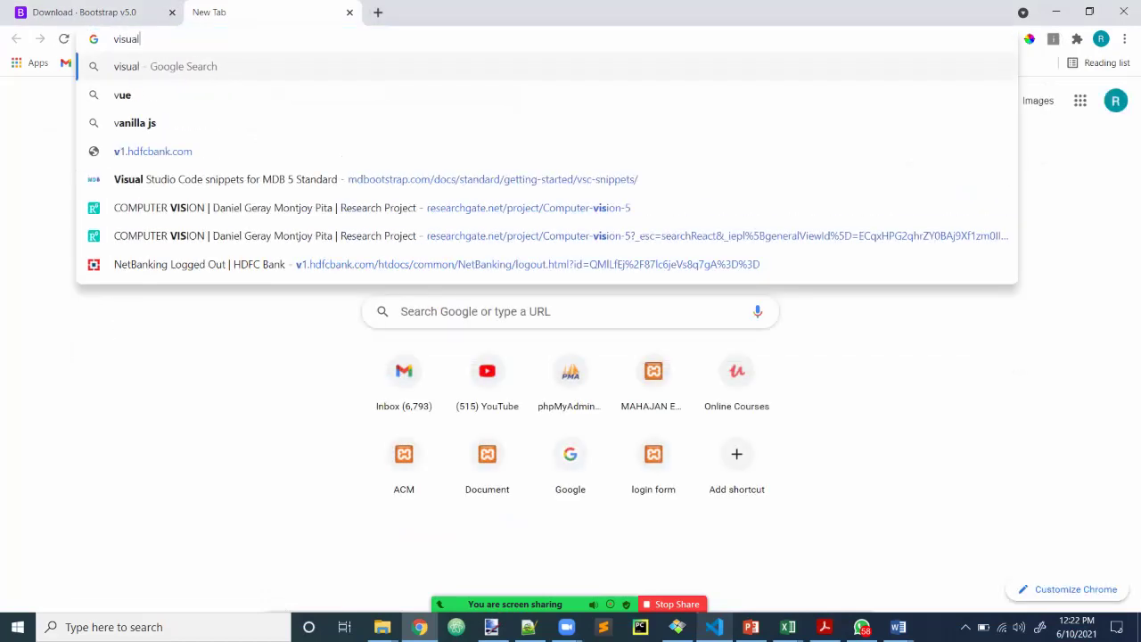
{"action": "type", "text": " st"}
{"action": "key", "text": "Return"}
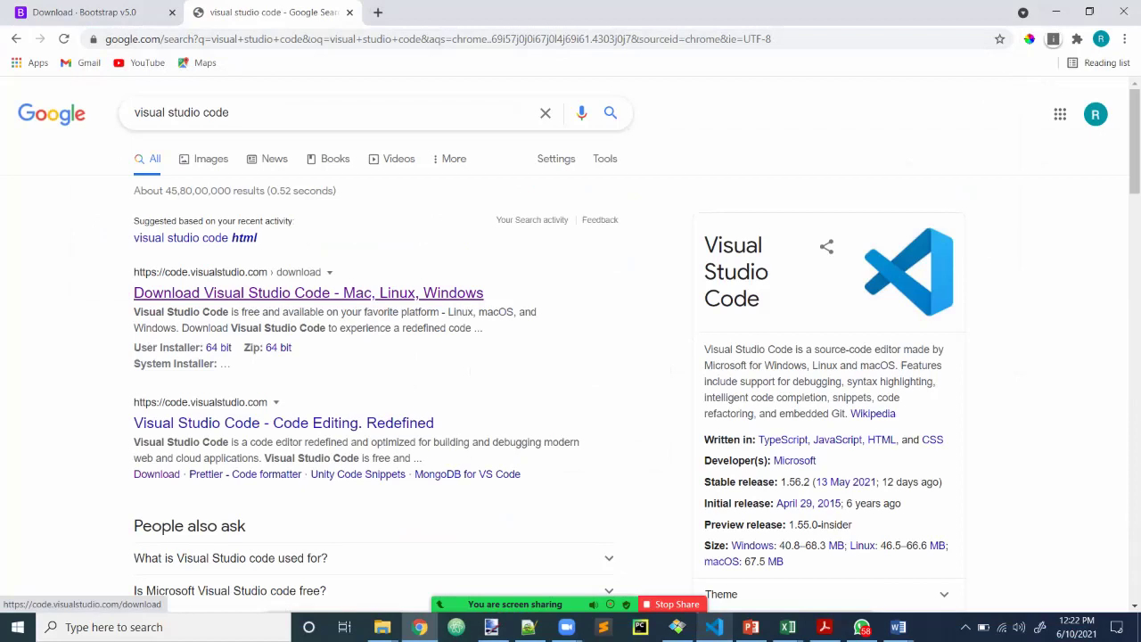
{"action": "left_click", "coordinate": [309, 292]}
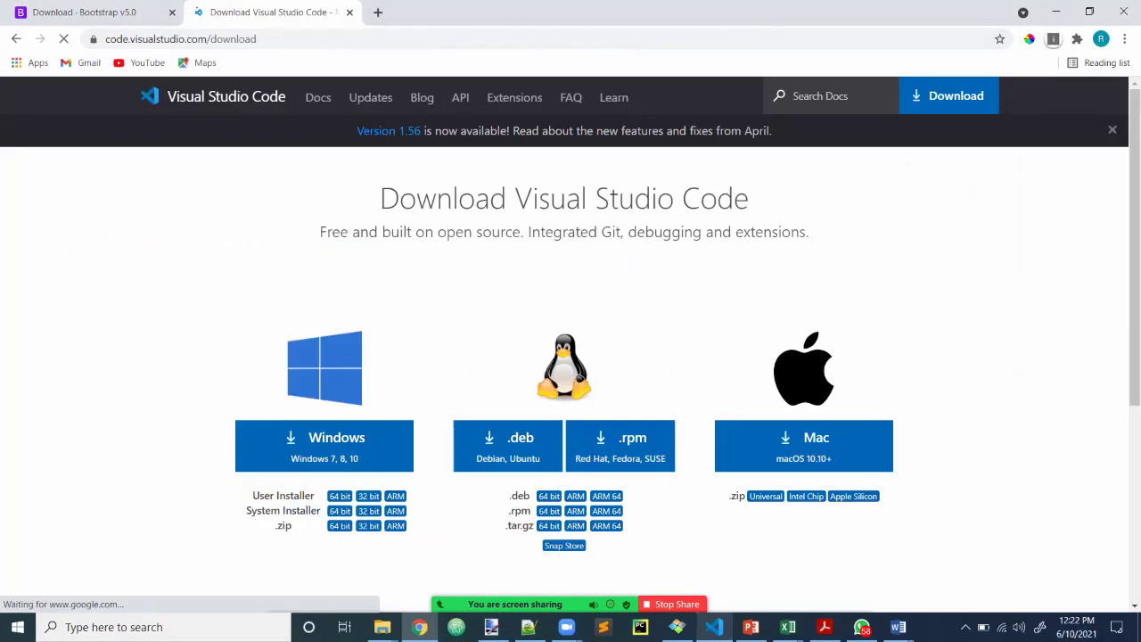
Request the Windows installer from the Visual Studio Code download page and dismiss the save dialog for VSCodeUserSetup-x64-1.56.2.
{"action": "scroll", "coordinate": [570, 357], "scroll_direction": "down", "scroll_amount": 2}
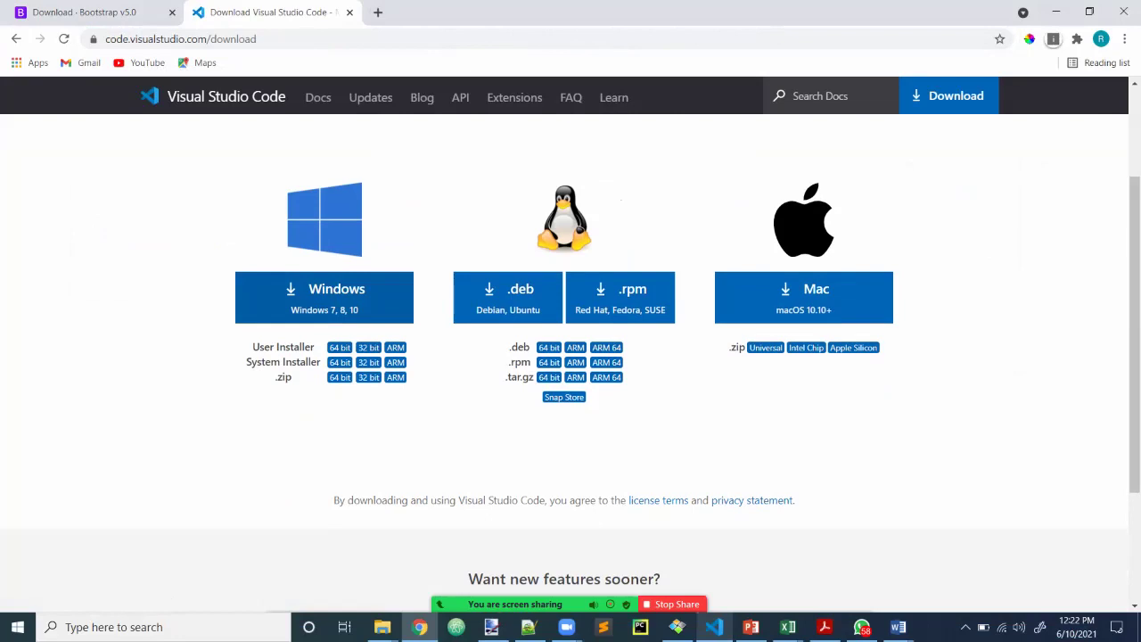
{"action": "scroll", "coordinate": [570, 357], "scroll_direction": "down", "scroll_amount": 2}
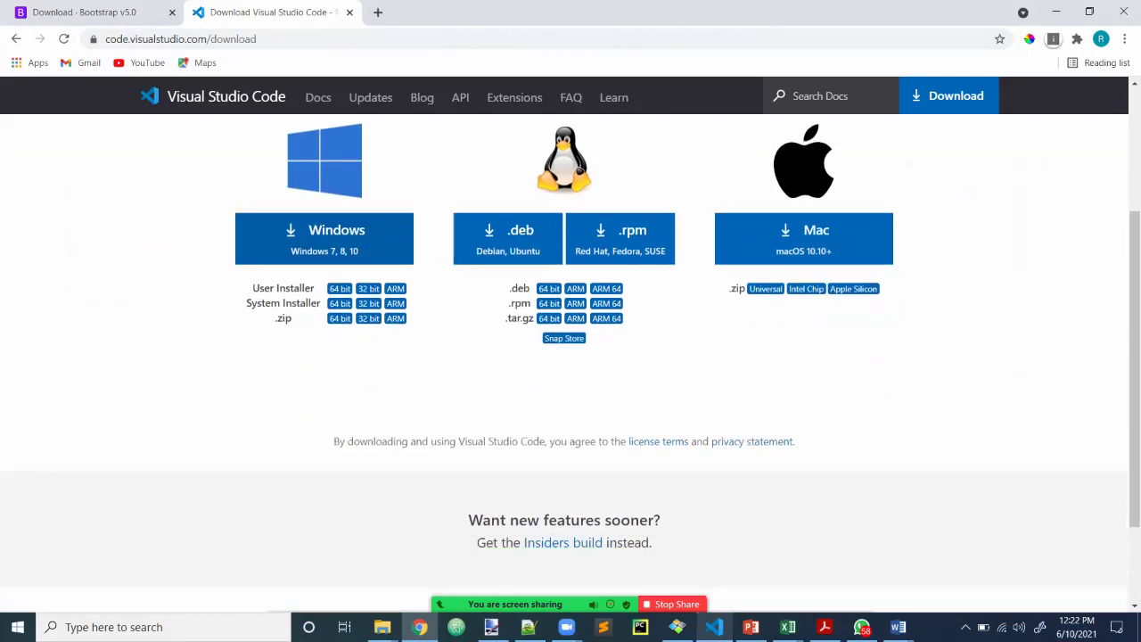
{"action": "scroll", "coordinate": [570, 357], "scroll_direction": "up", "scroll_amount": 4}
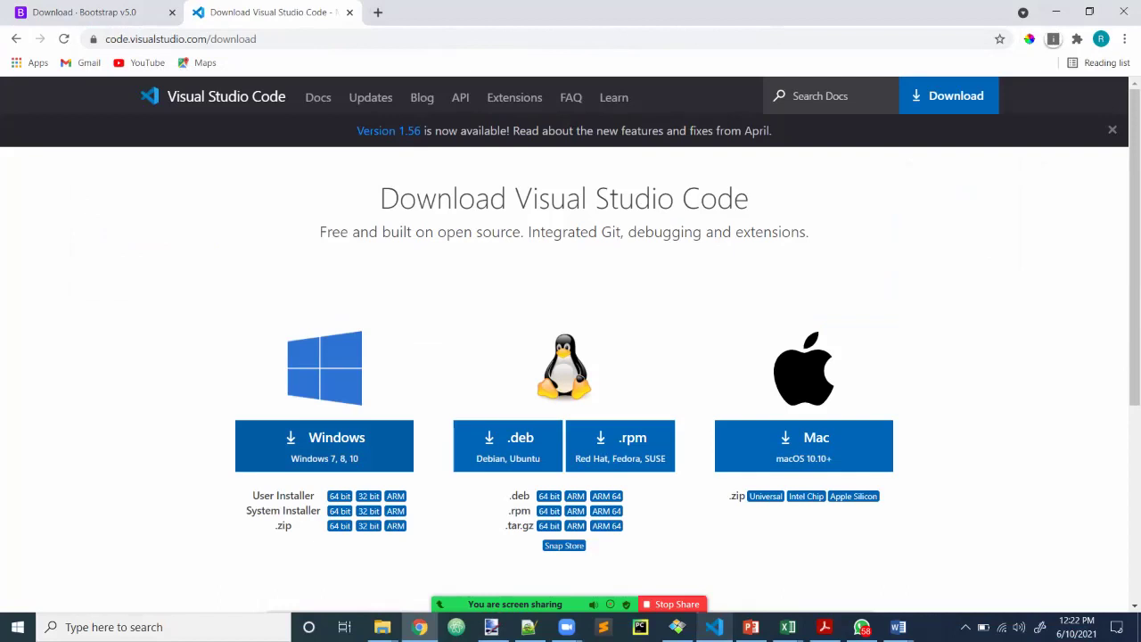
{"action": "left_click", "coordinate": [324, 446]}
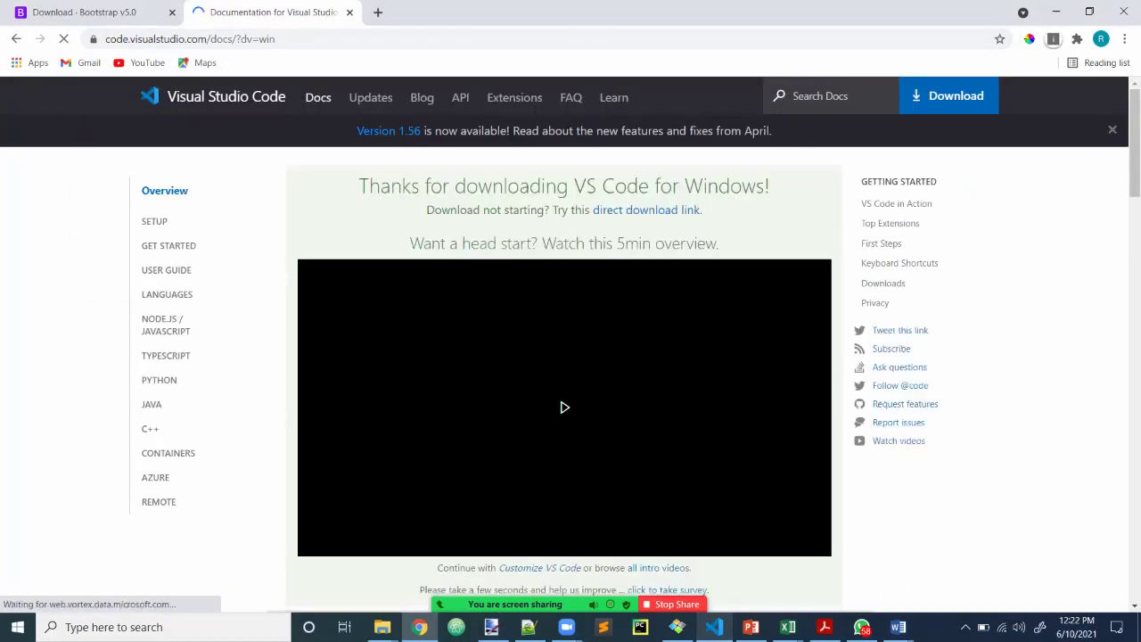
{"action": "scroll", "coordinate": [571, 357], "scroll_direction": "down", "scroll_amount": 4}
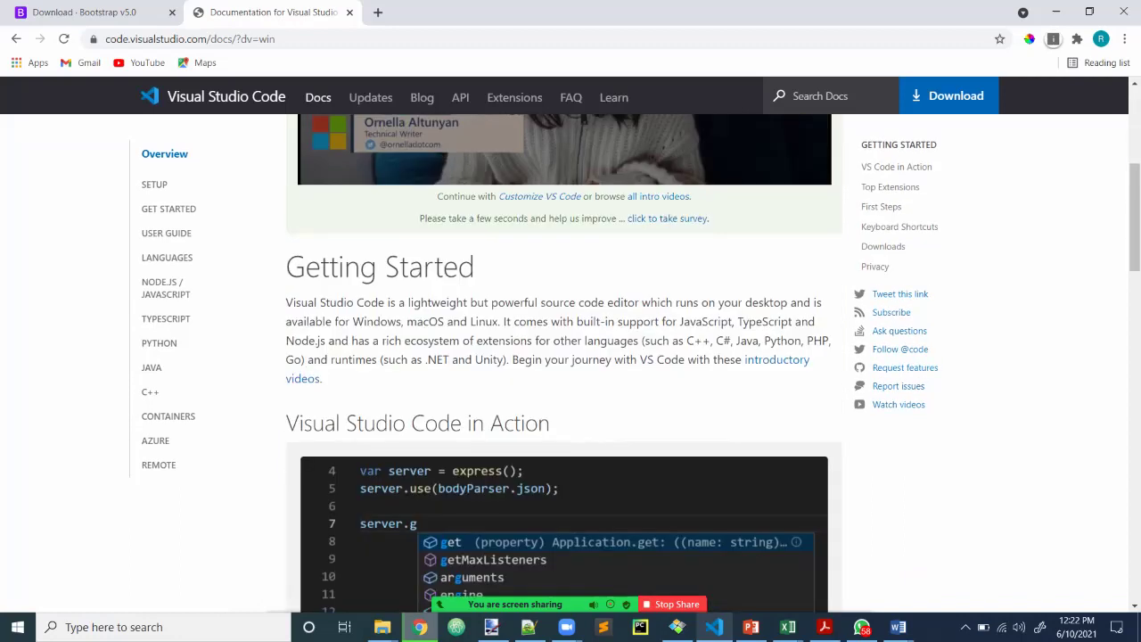
{"action": "scroll", "coordinate": [571, 356], "scroll_direction": "down", "scroll_amount": 2}
{"action": "key", "text": "ctrl+s"}
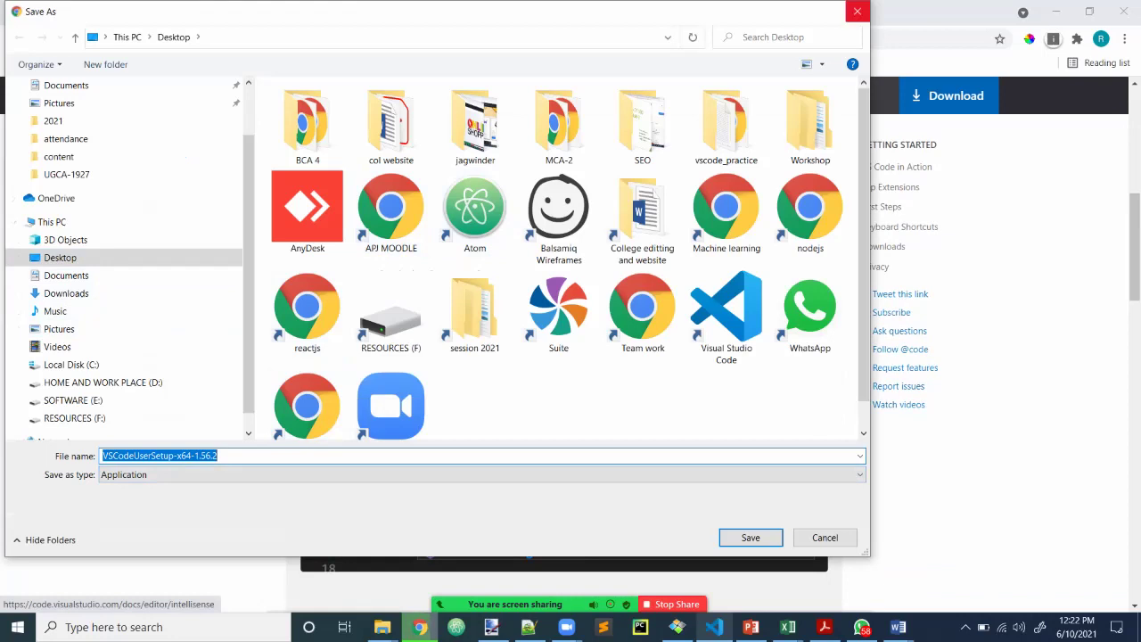
{"action": "left_click", "coordinate": [857, 10]}
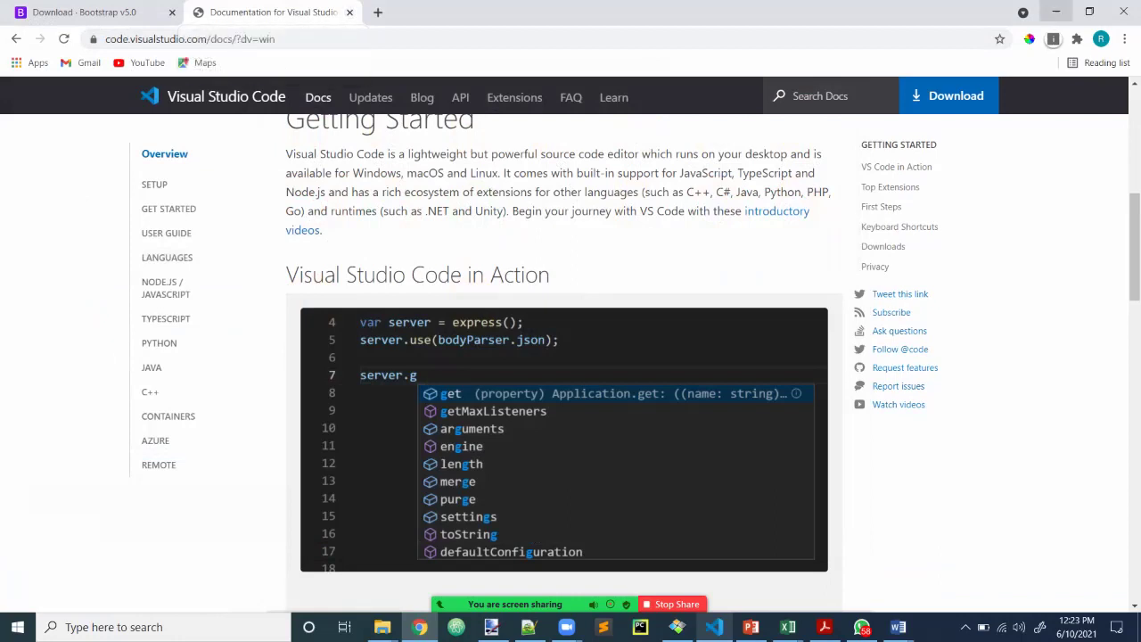
Minimize Chrome, switch to Visual Studio Code and close it along with the open index.html of the website project.
{"action": "left_click", "coordinate": [1055, 11]}
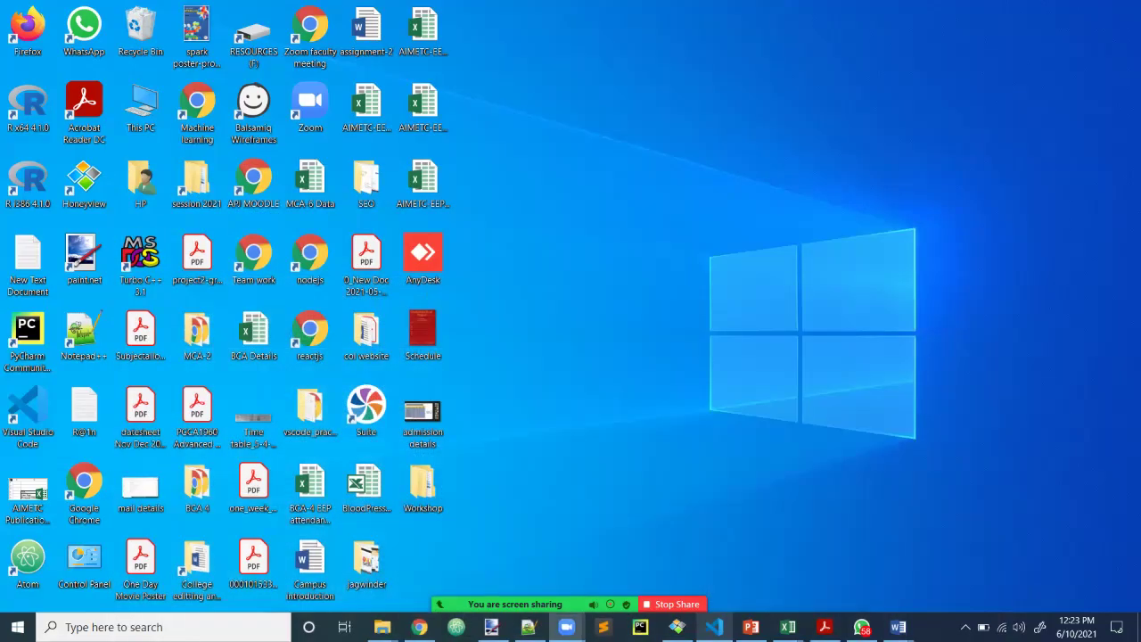
{"action": "left_click", "coordinate": [714, 627]}
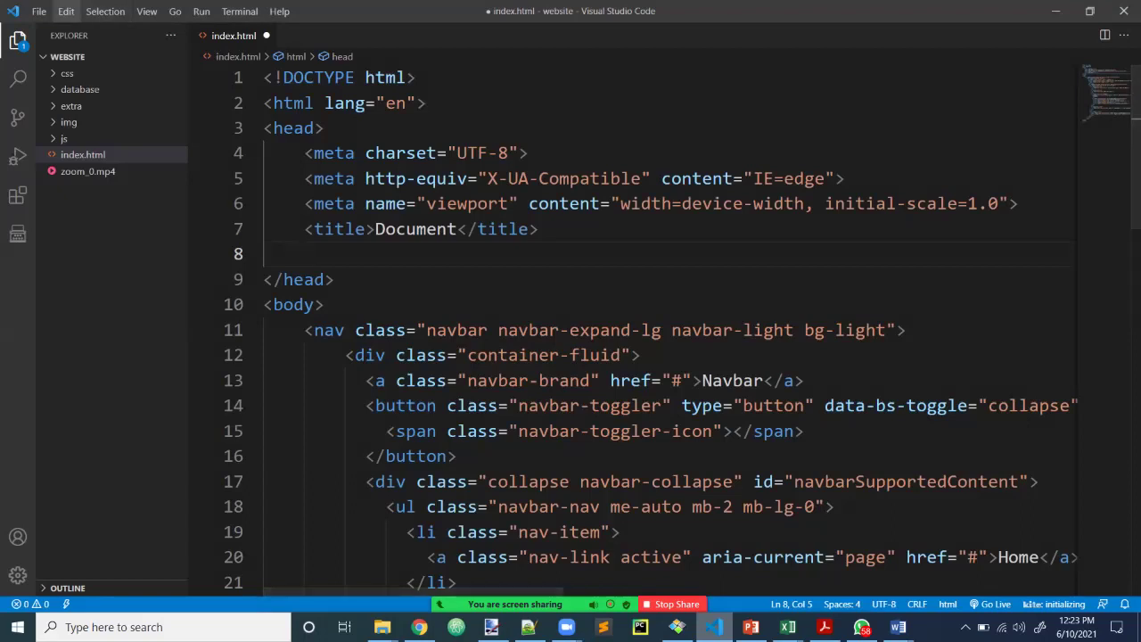
{"action": "left_click", "coordinate": [39, 11]}
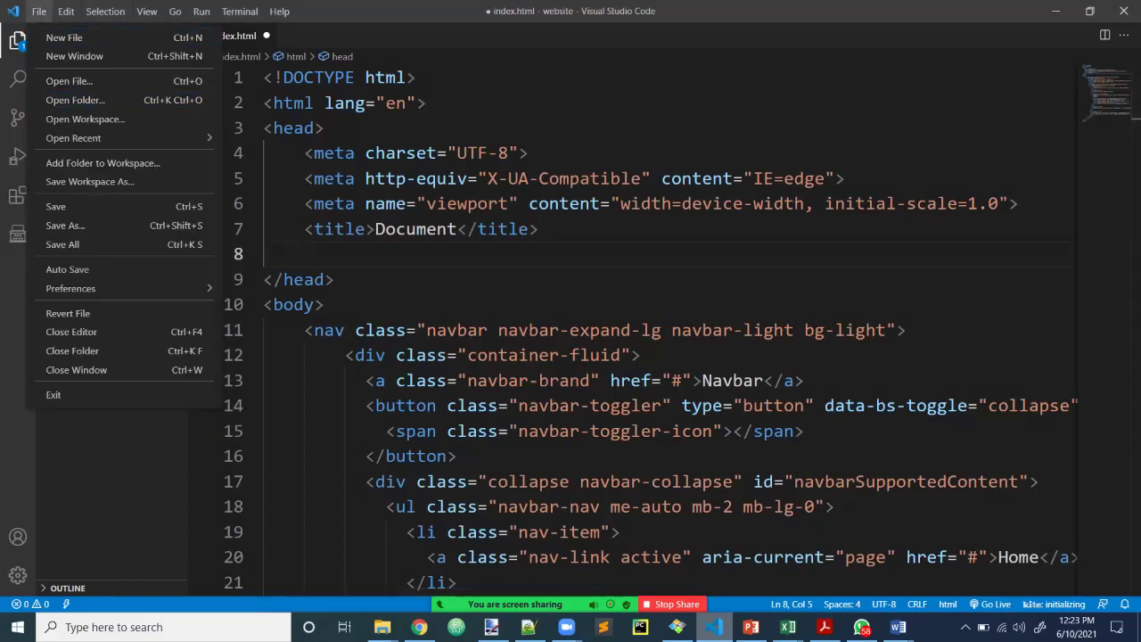
{"action": "left_click", "coordinate": [437, 178]}
{"action": "left_click", "coordinate": [427, 103]}
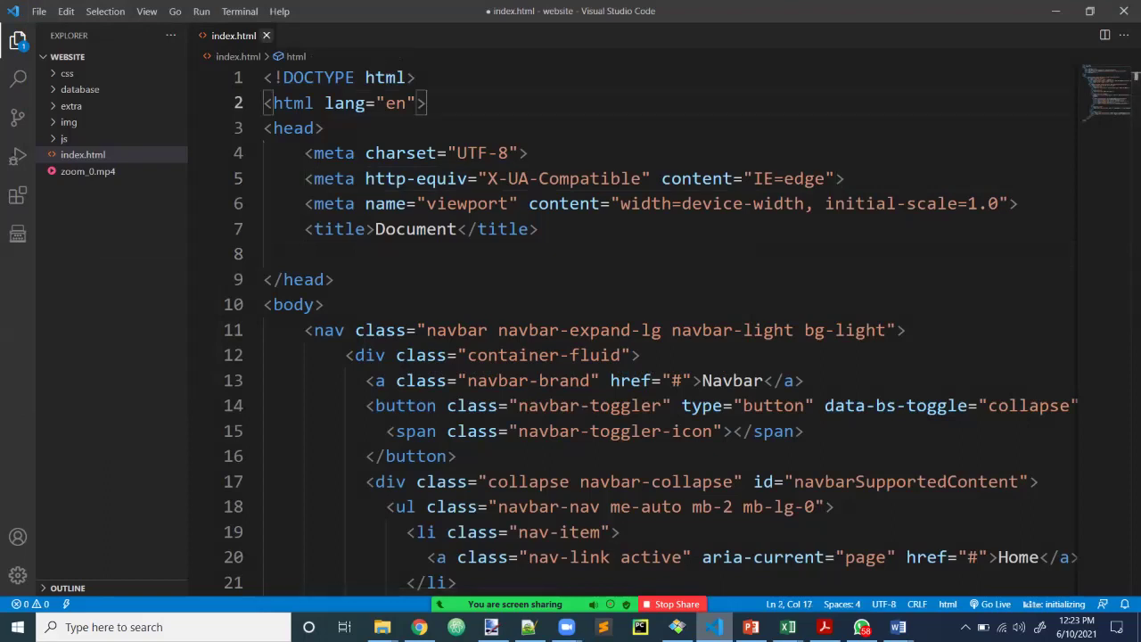
{"action": "left_click", "coordinate": [265, 35]}
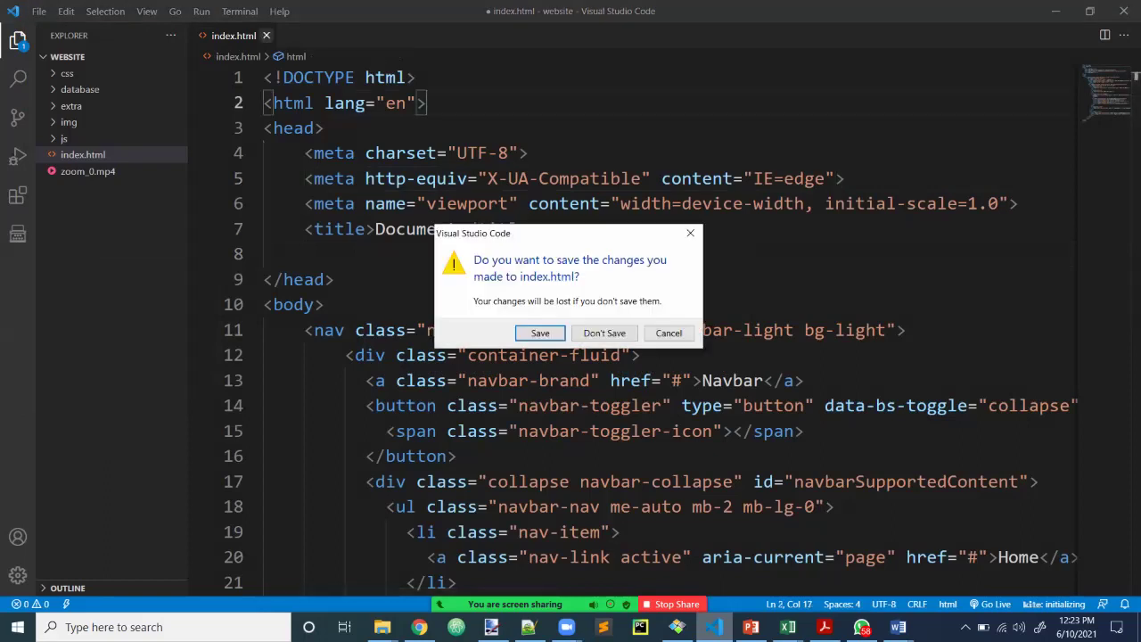
{"action": "key", "text": "Tab"}
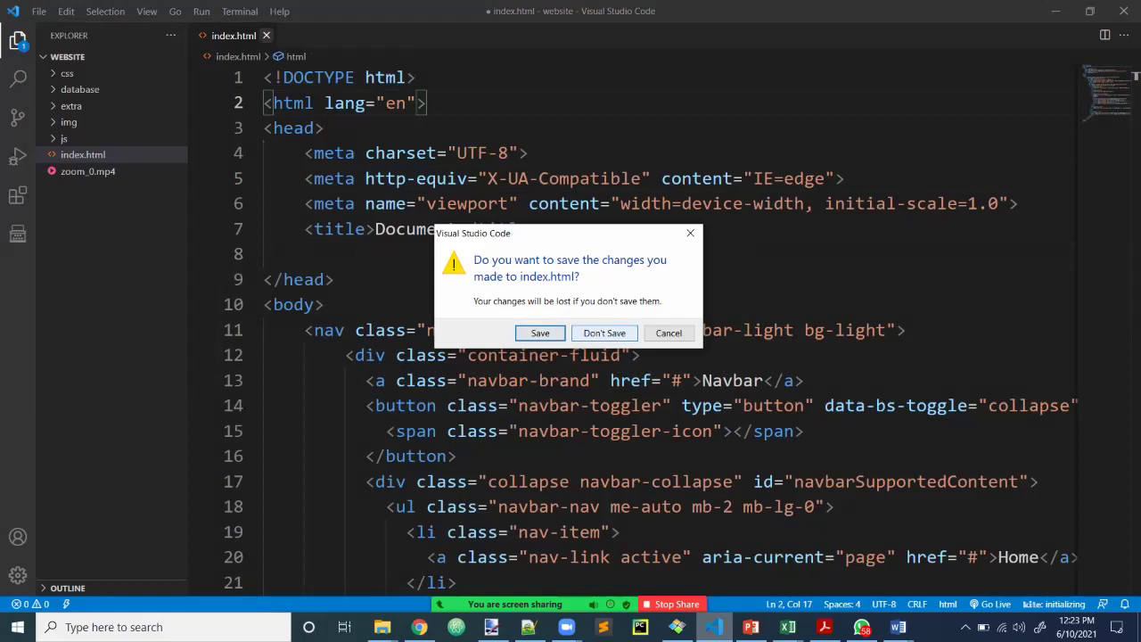
{"action": "key", "text": "Return"}
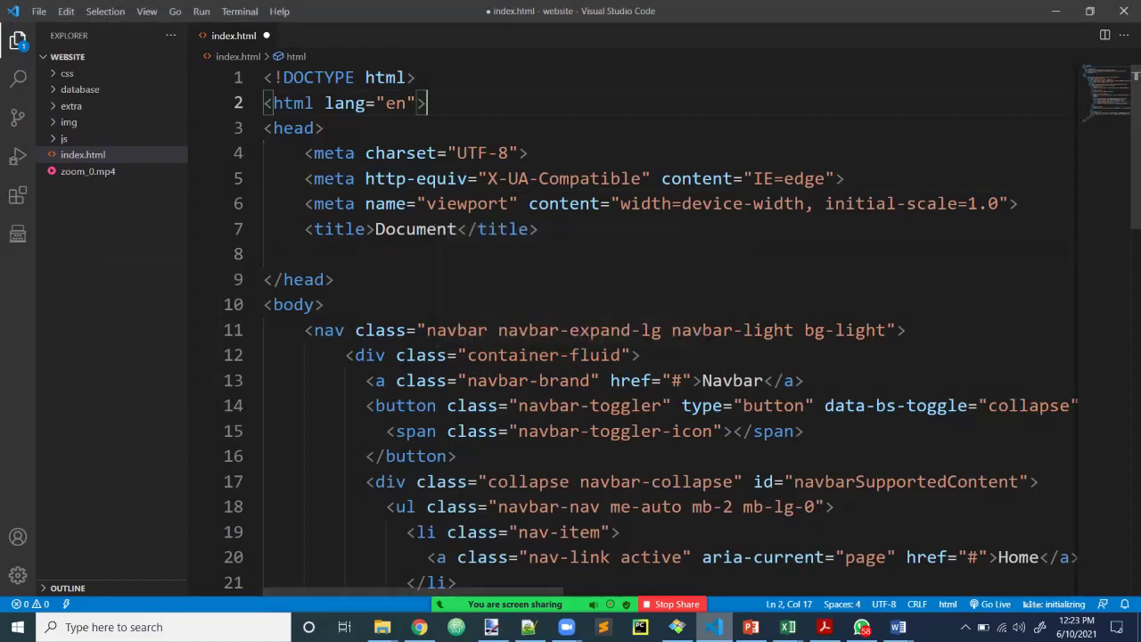
{"action": "left_click", "coordinate": [1124, 10]}
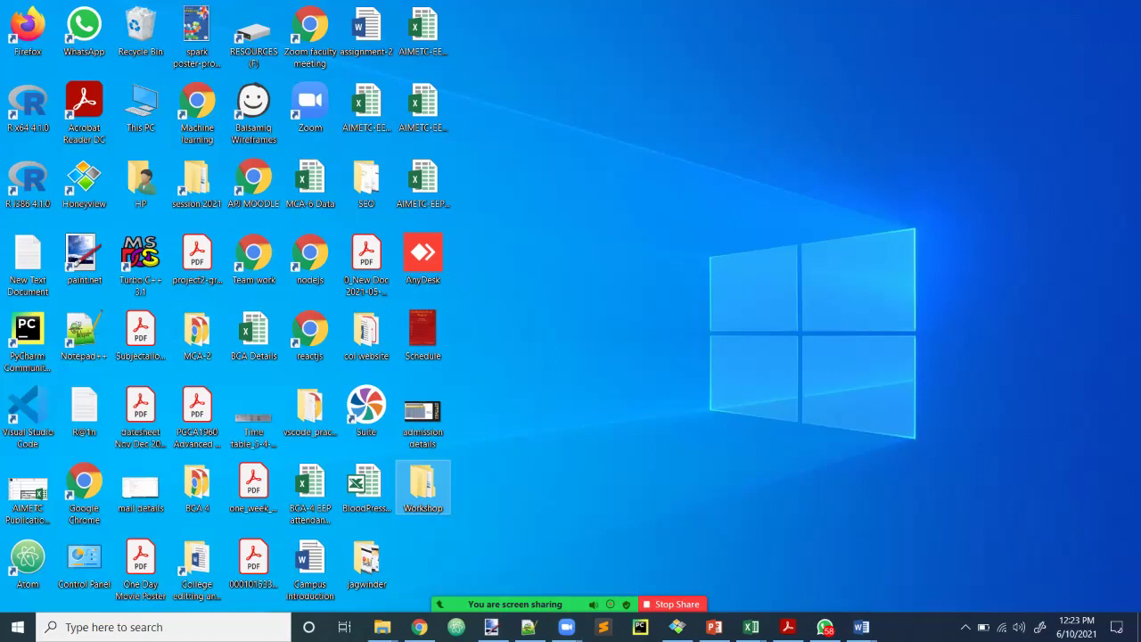
Check the Zoom meeting chat and the meeting controls.
{"action": "left_click", "coordinate": [850, 593]}
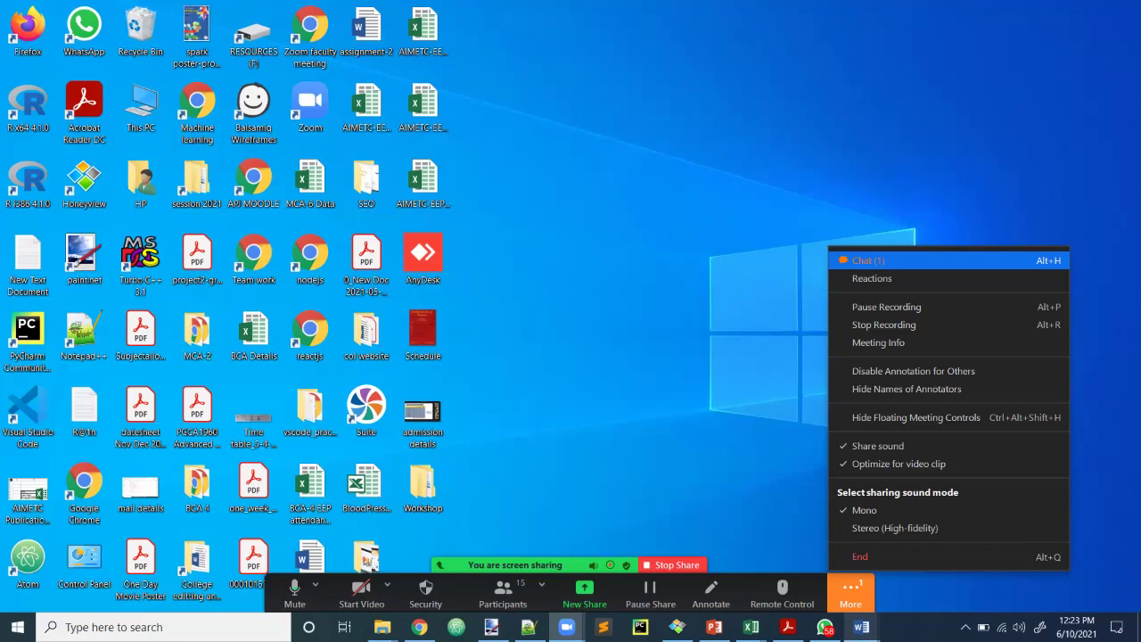
{"action": "left_click", "coordinate": [868, 260]}
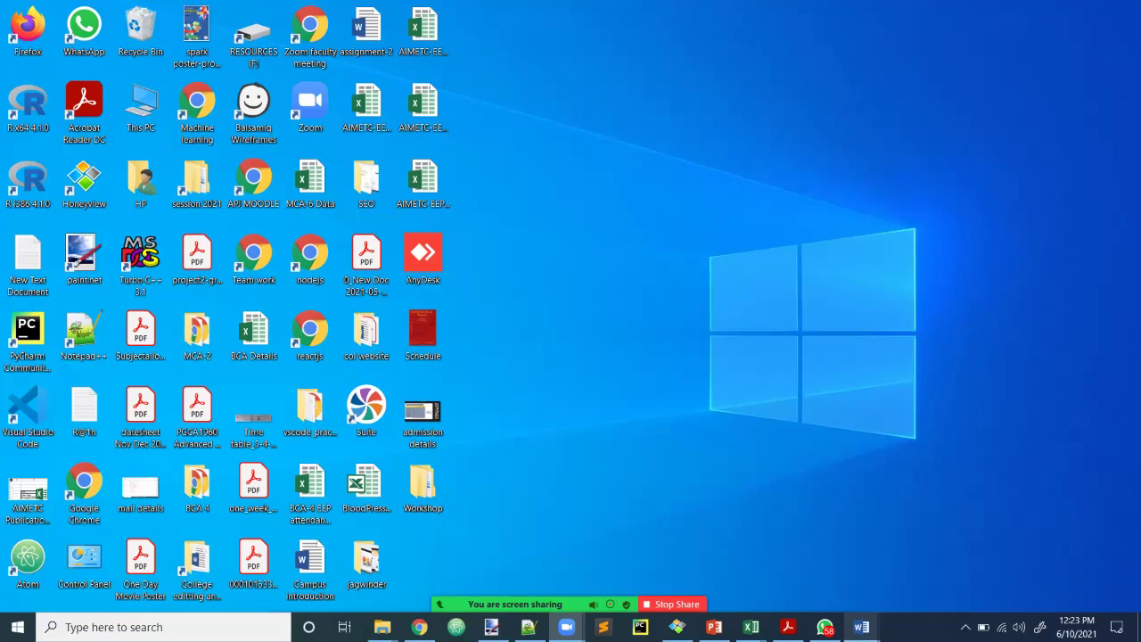
{"action": "mouse_move", "coordinate": [700, 604]}
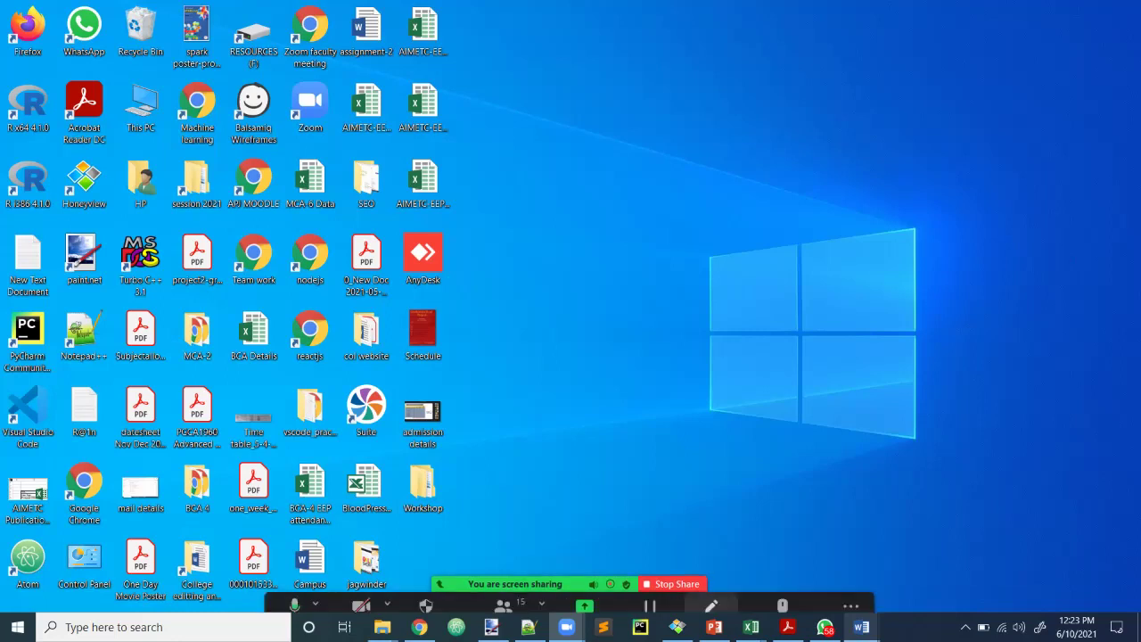
{"action": "left_click", "coordinate": [710, 605]}
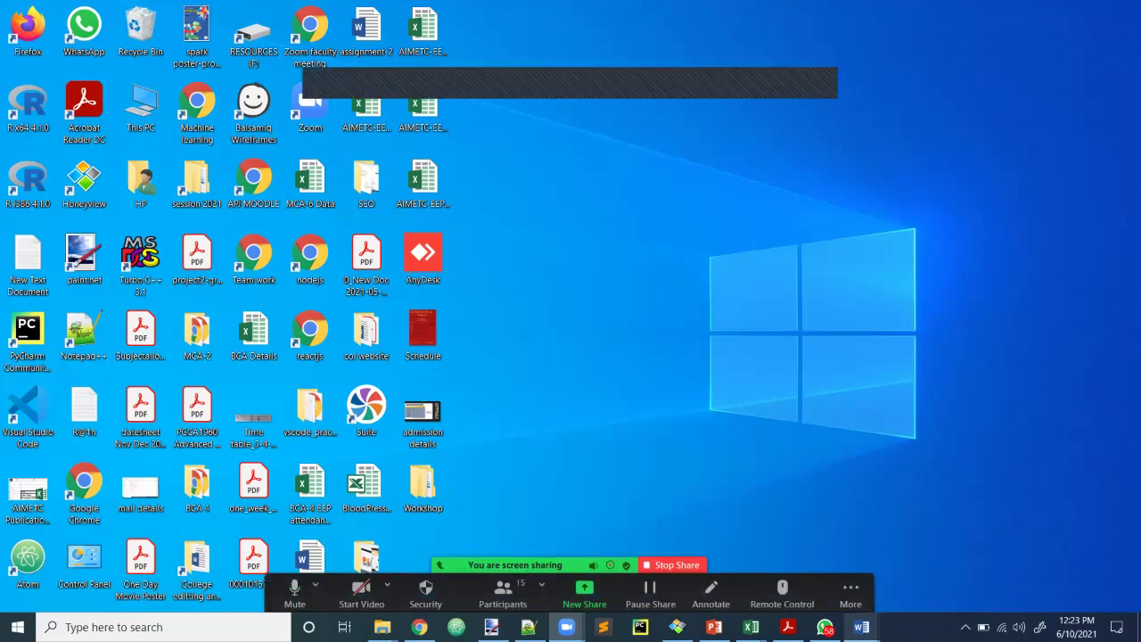
Launch Visual Studio Code from the desktop and open the SMS folder inside the desktop's Workshop folder.
{"action": "mouse_move", "coordinate": [5, 384]}
{"action": "left_mouse_down"}
{"action": "mouse_move", "coordinate": [41, 462]}
{"action": "mouse_move", "coordinate": [97, 397]}
{"action": "mouse_move", "coordinate": [84, 377]}
{"action": "left_mouse_up"}
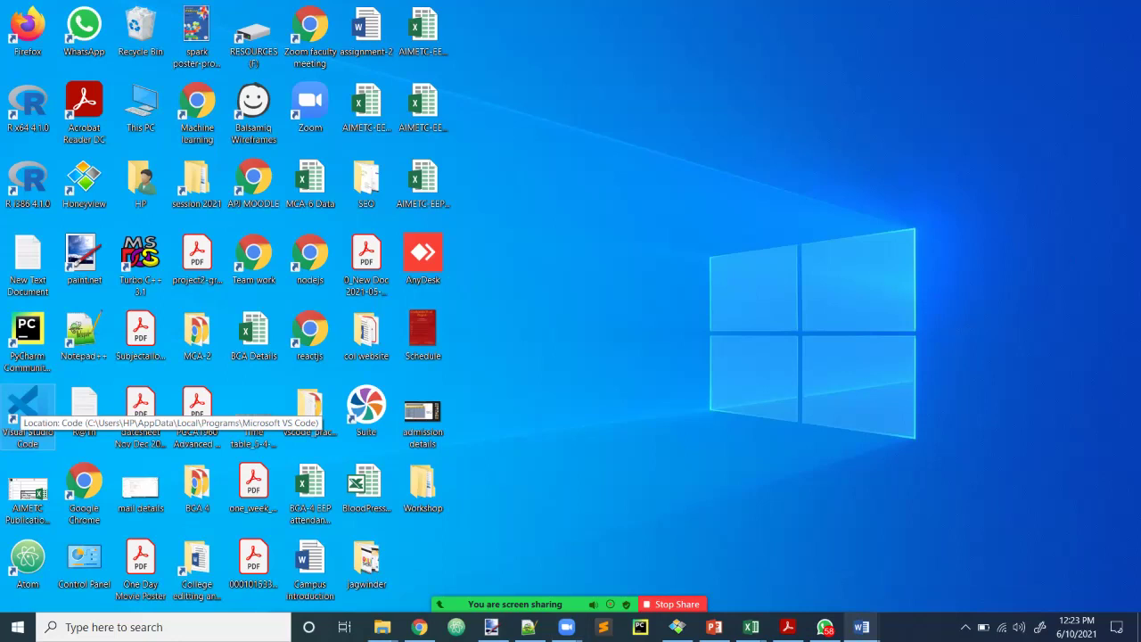
{"action": "double_click", "coordinate": [25, 406]}
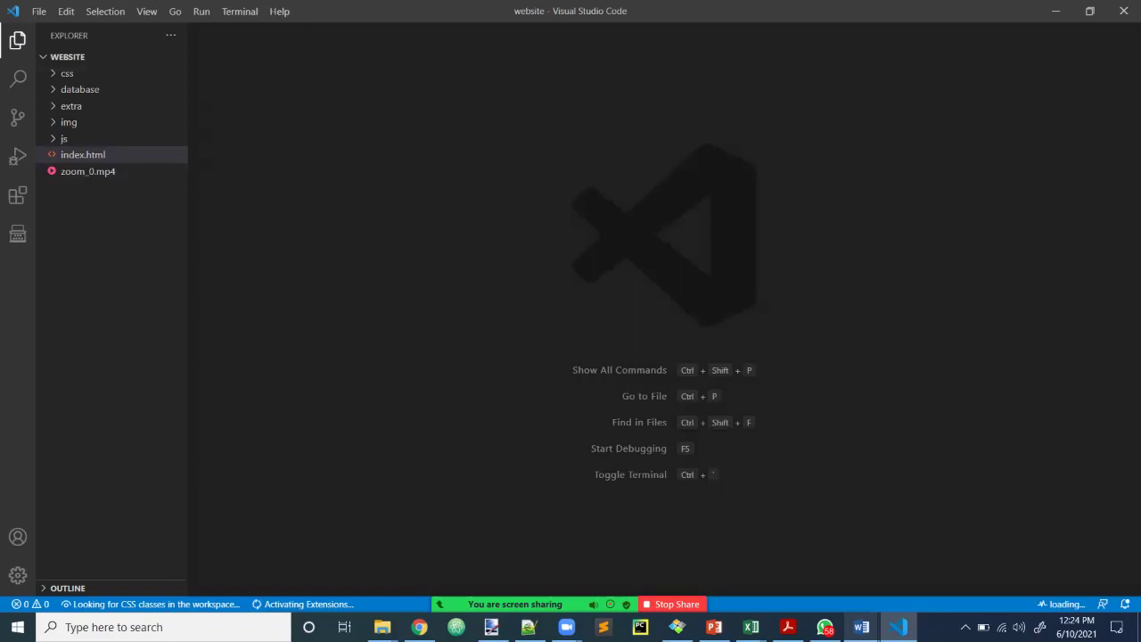
{"action": "left_click", "coordinate": [39, 11]}
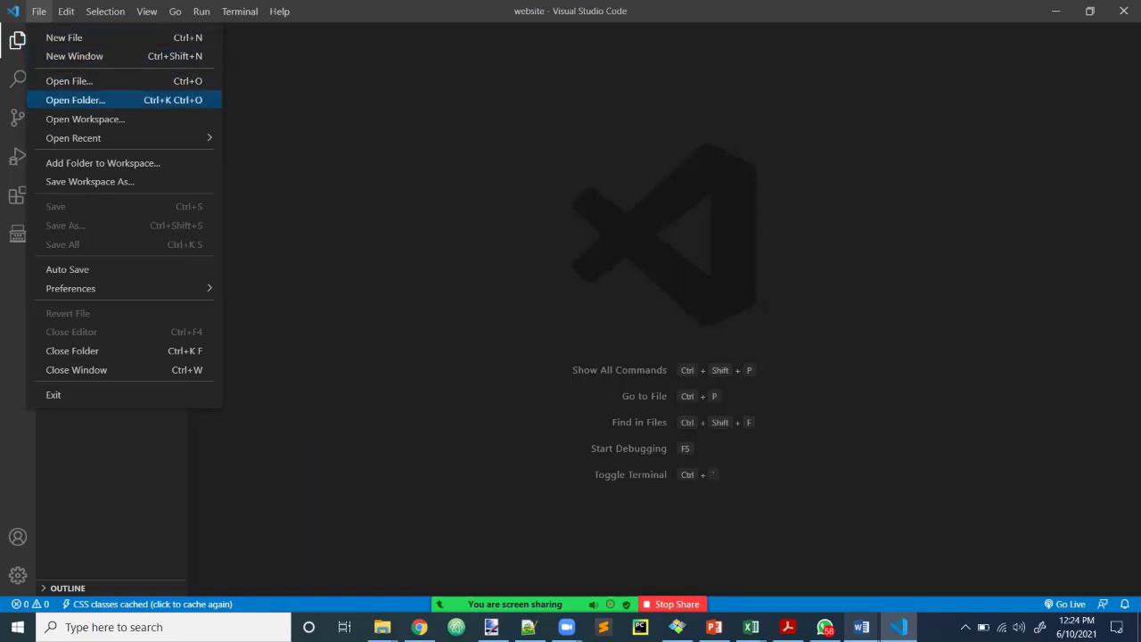
{"action": "key", "text": "Return"}
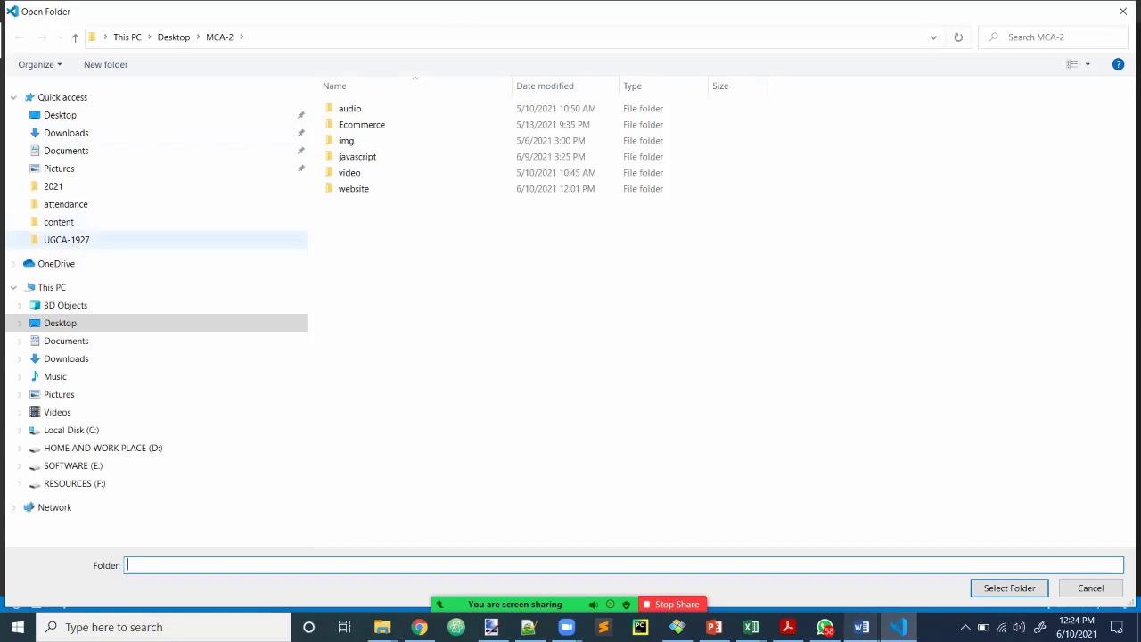
{"action": "left_click", "coordinate": [59, 322]}
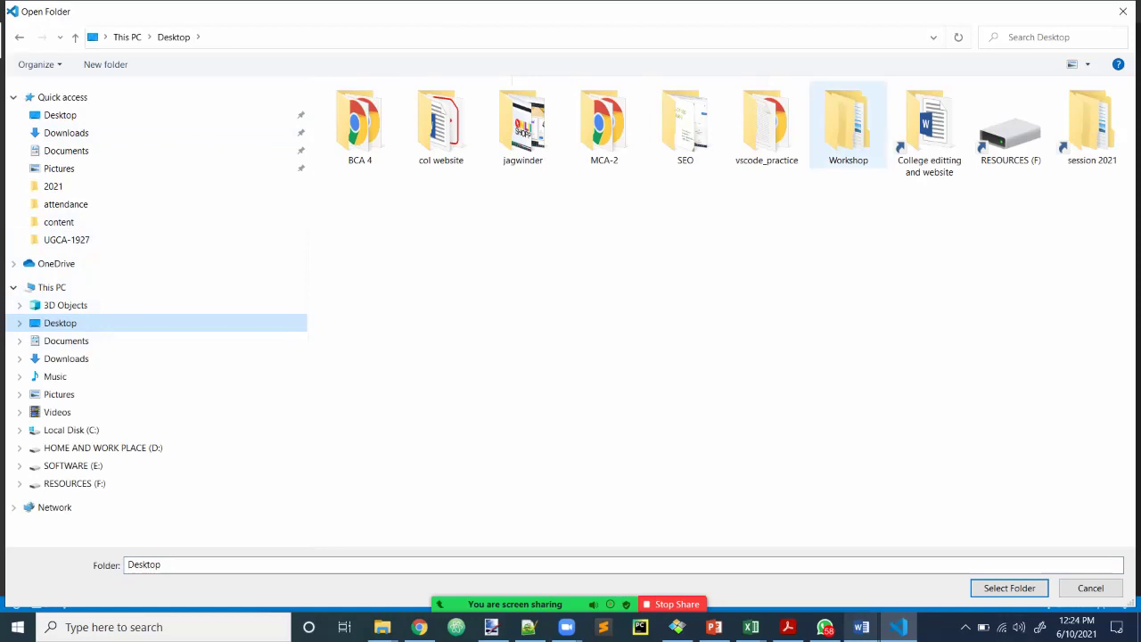
{"action": "double_click", "coordinate": [848, 125]}
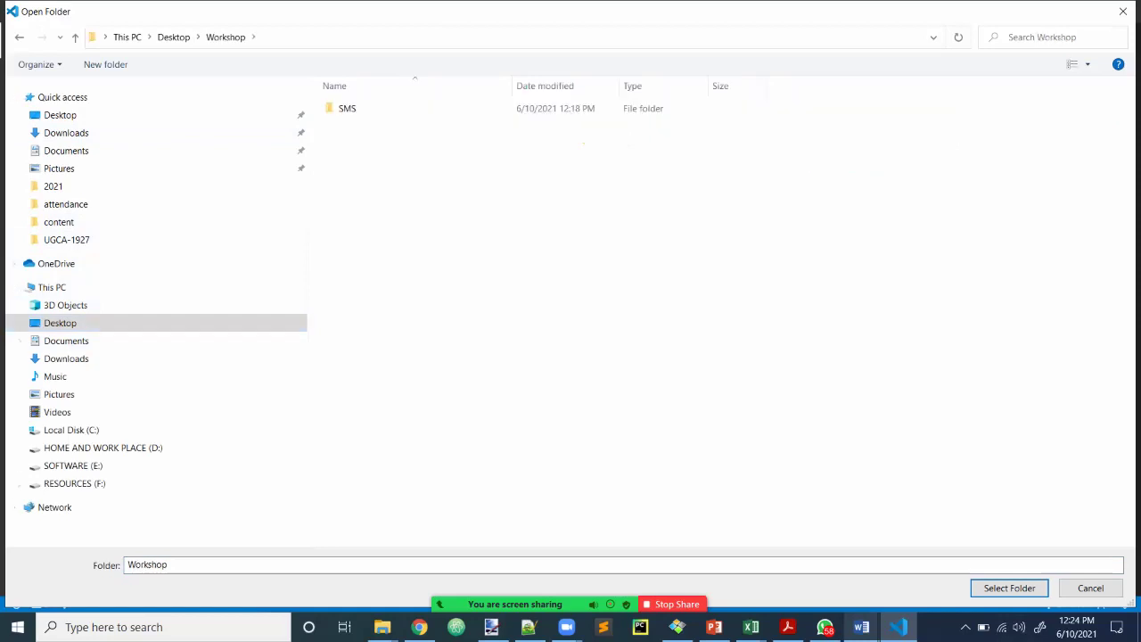
{"action": "left_click", "coordinate": [347, 108]}
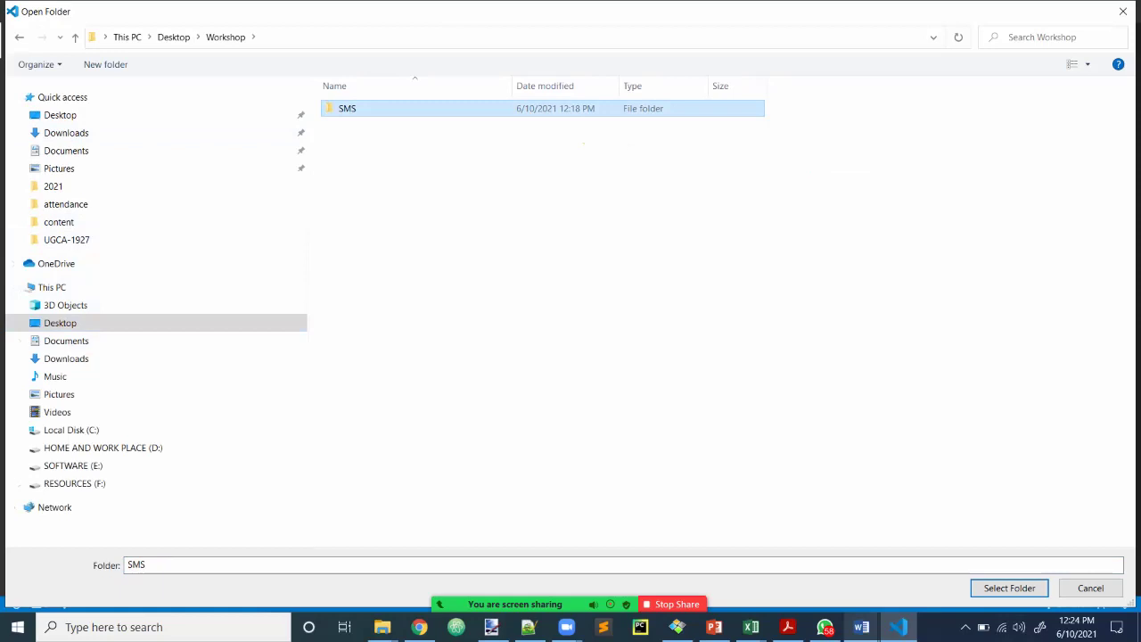
{"action": "left_click", "coordinate": [1008, 588]}
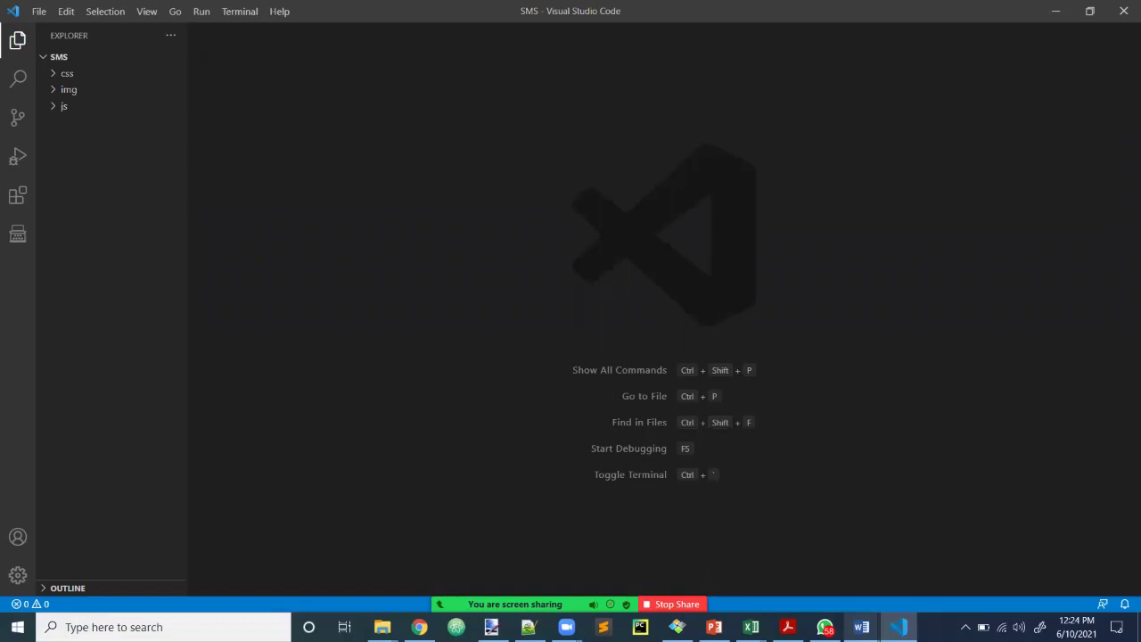
Widen the Explorer sidebar, expand the css folder and enlarge the interface by two zoom levels.
{"action": "left_click_drag", "start_coordinate": [187, 312], "coordinate": [275, 312]}
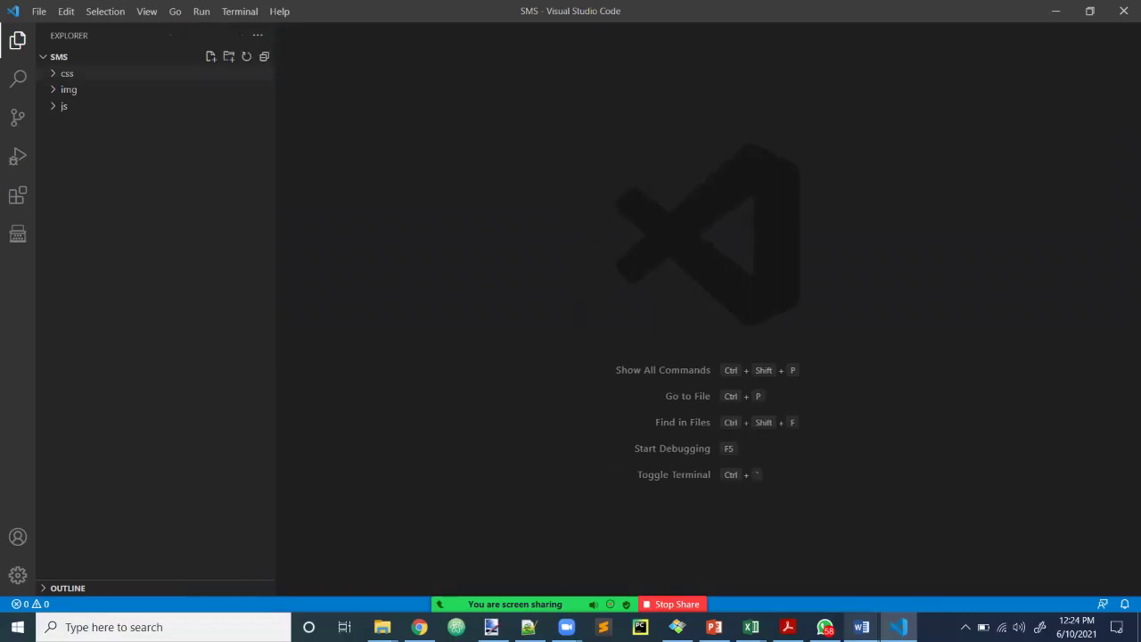
{"action": "left_click", "coordinate": [67, 73]}
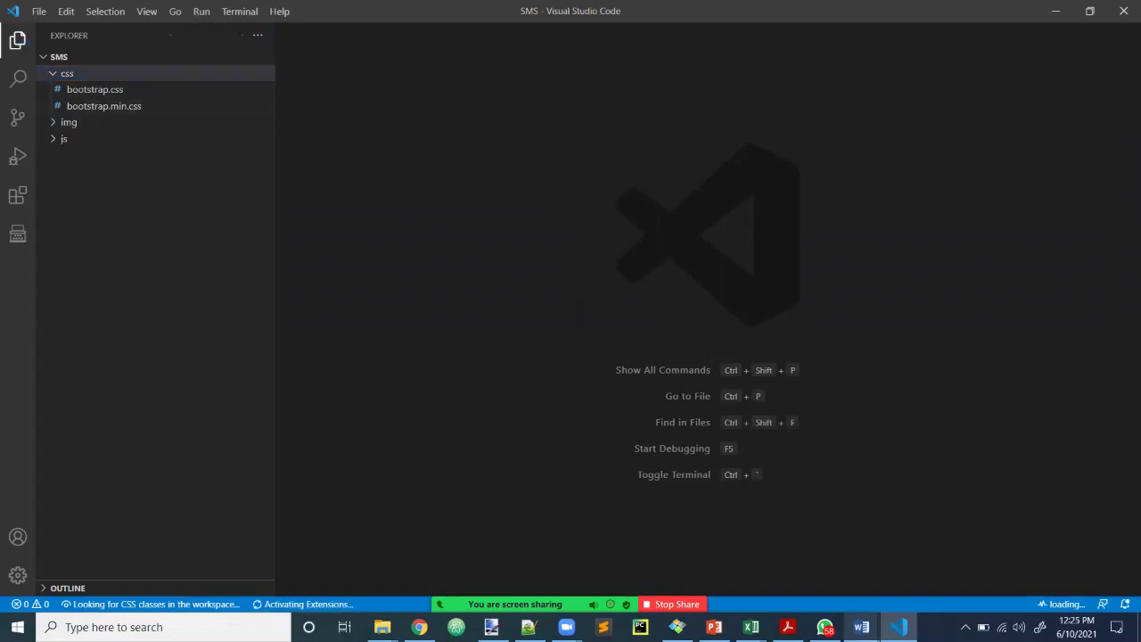
{"action": "key", "text": "ctrl+equal"}
{"action": "key", "text": "ctrl+equal"}
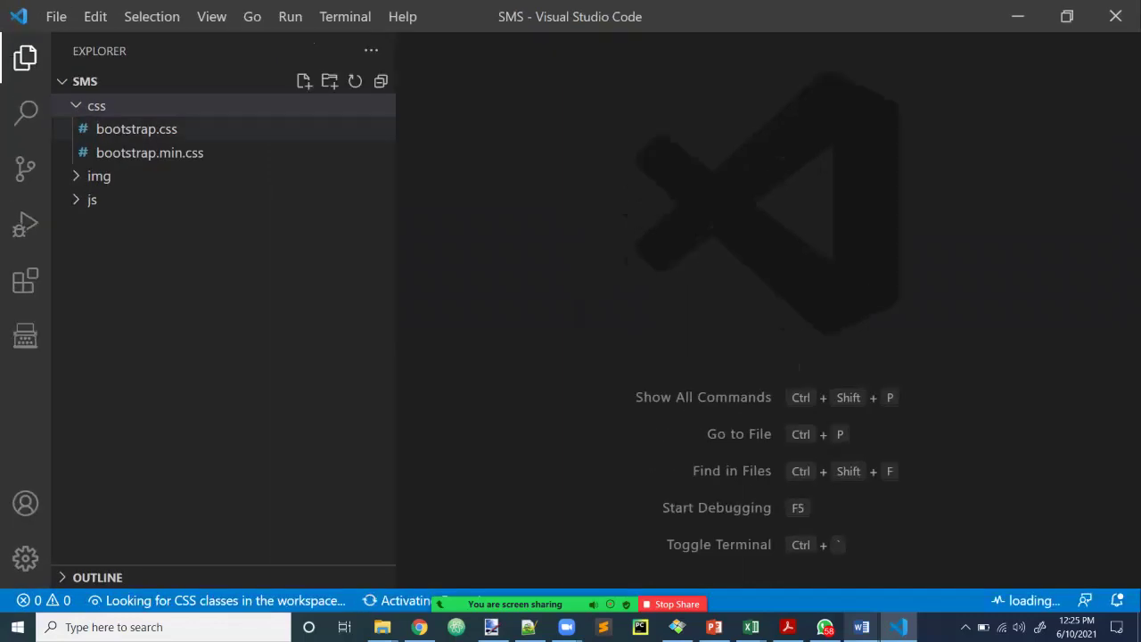
Collapse the css folder, check the contents of the img and js folders, and leave all three collapsed.
{"action": "left_click", "coordinate": [96, 105]}
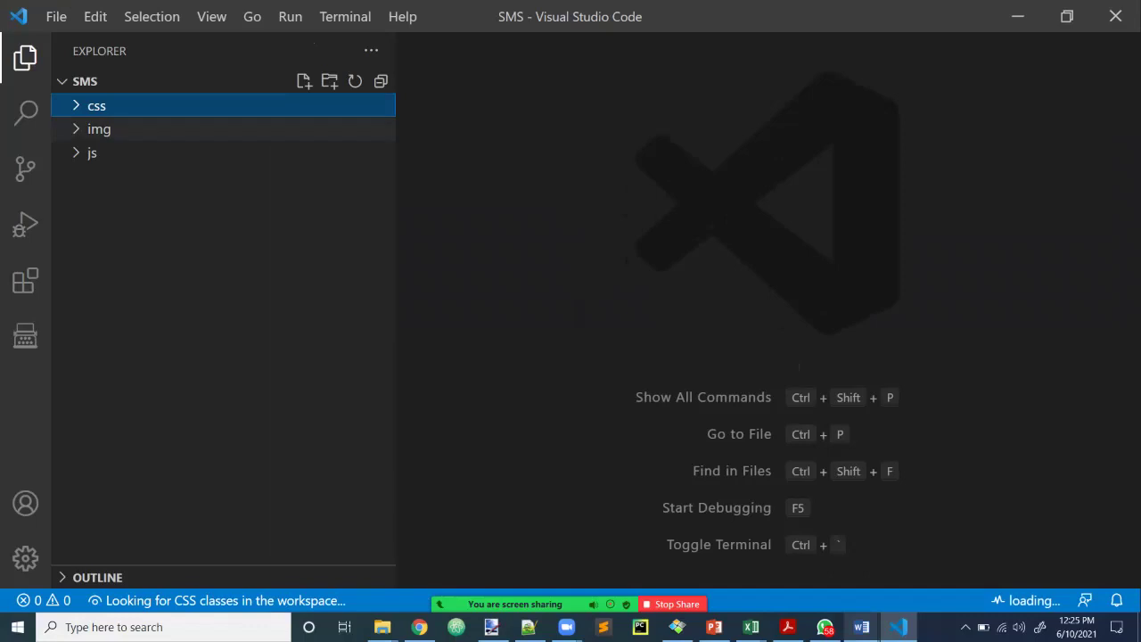
{"action": "left_click", "coordinate": [99, 129]}
{"action": "left_click", "coordinate": [99, 129]}
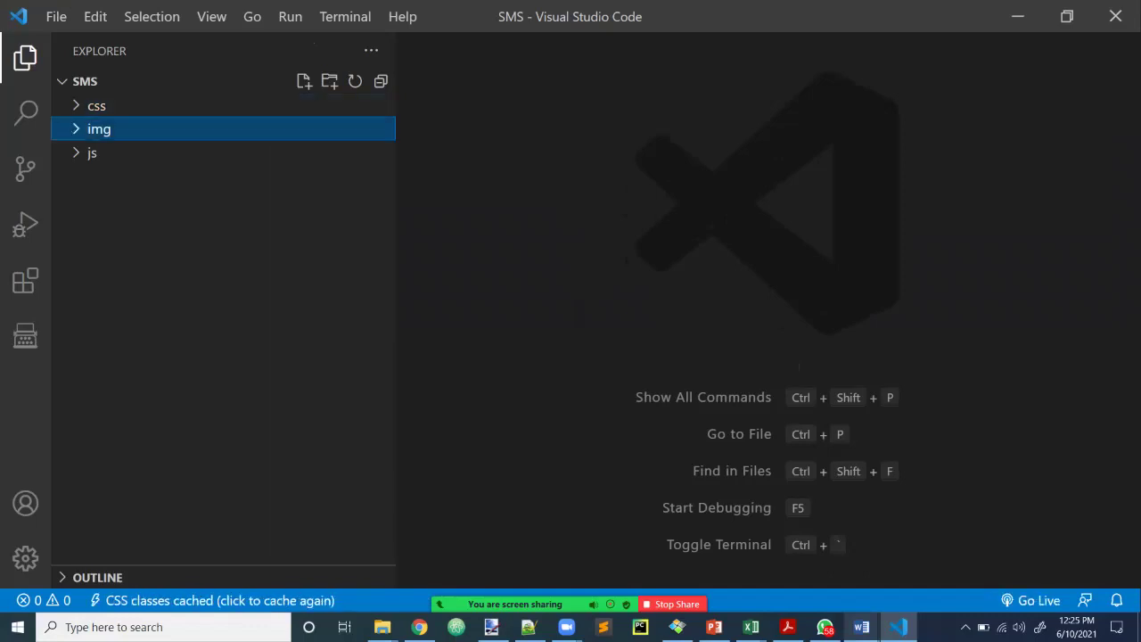
{"action": "left_click", "coordinate": [92, 153]}
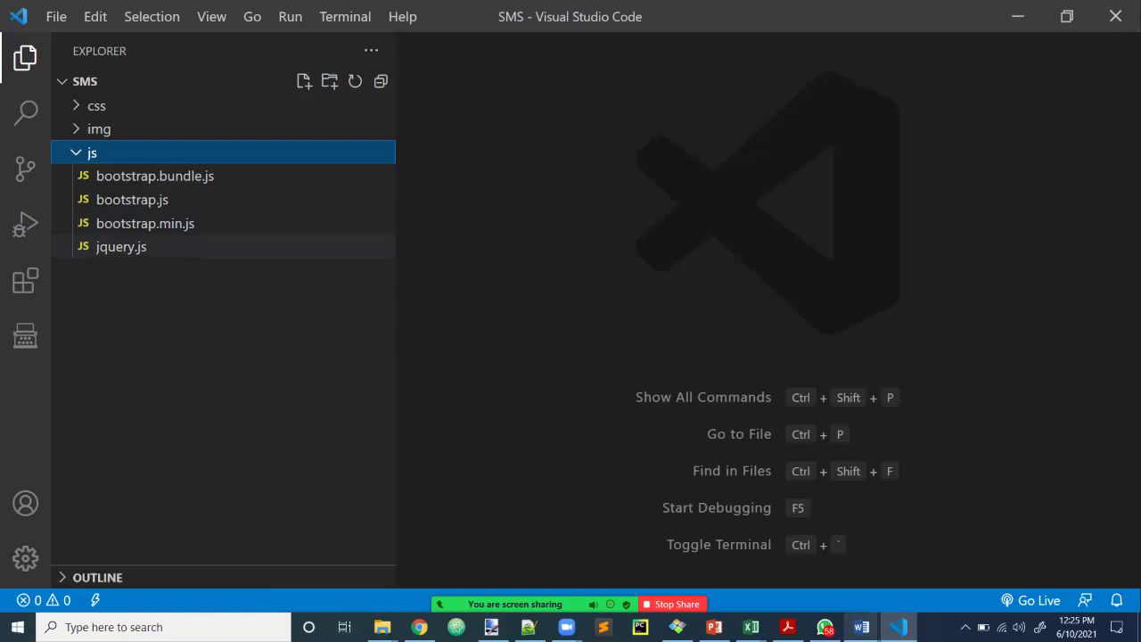
{"action": "left_click", "coordinate": [92, 152]}
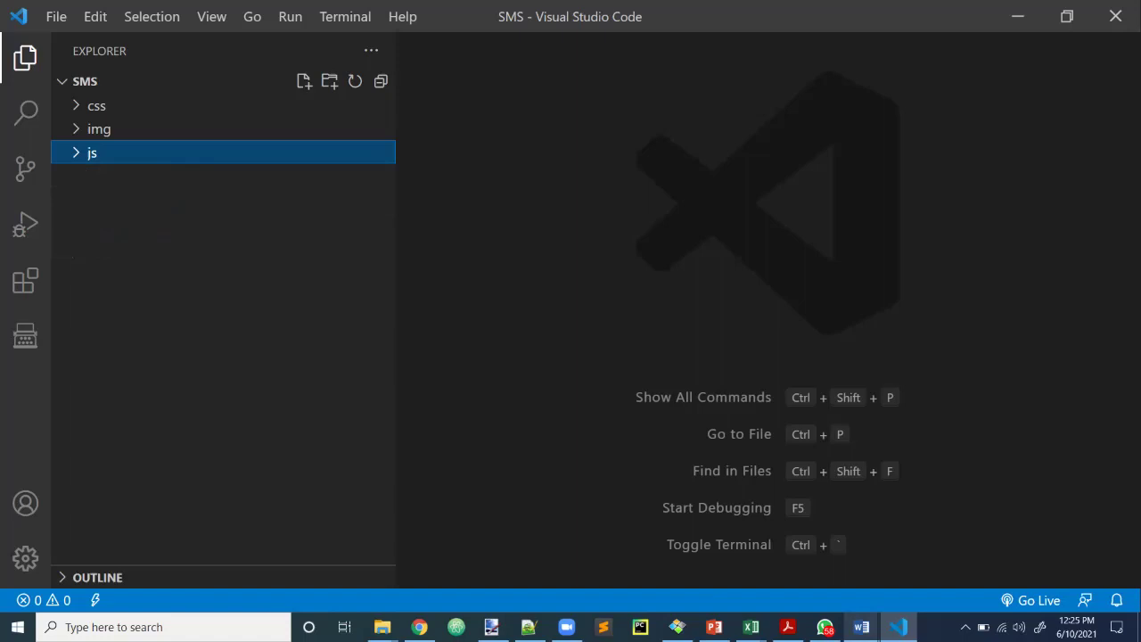
{"action": "key", "text": "Escape"}
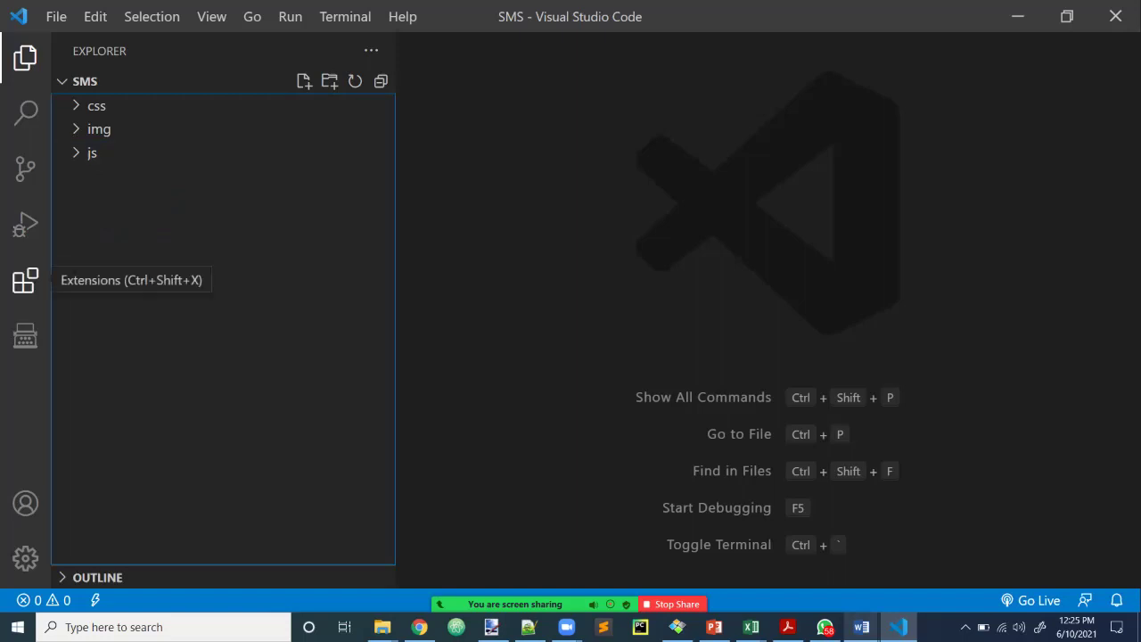
Search the extensions marketplace for css intelli, view the HTML CSS Support details page and close it.
{"action": "left_click", "coordinate": [25, 280]}
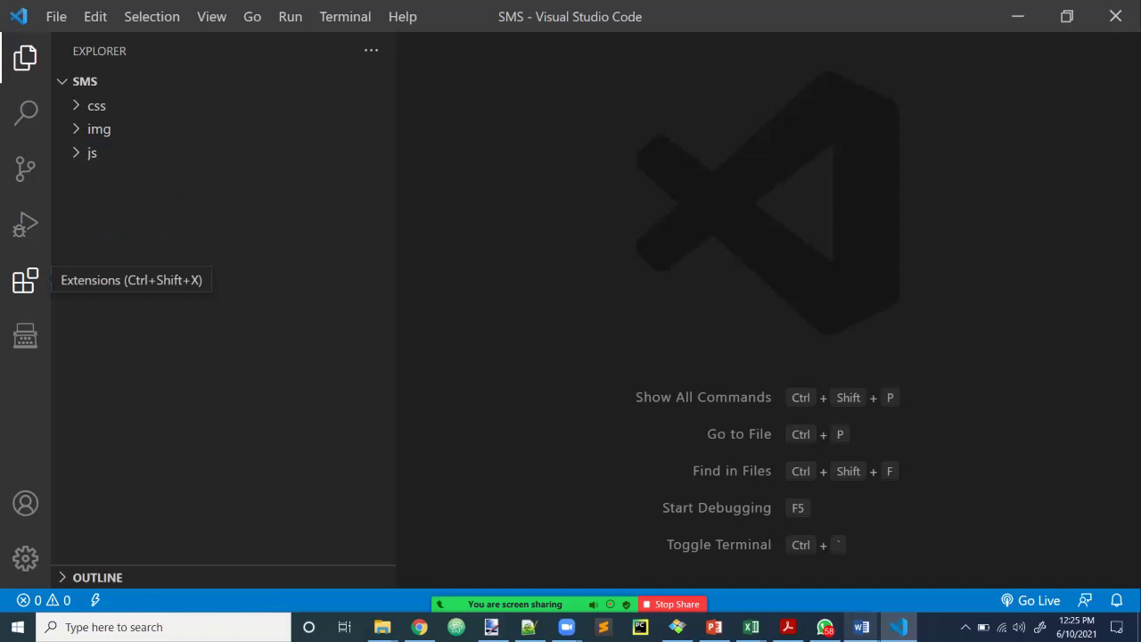
{"action": "left_click", "coordinate": [25, 281]}
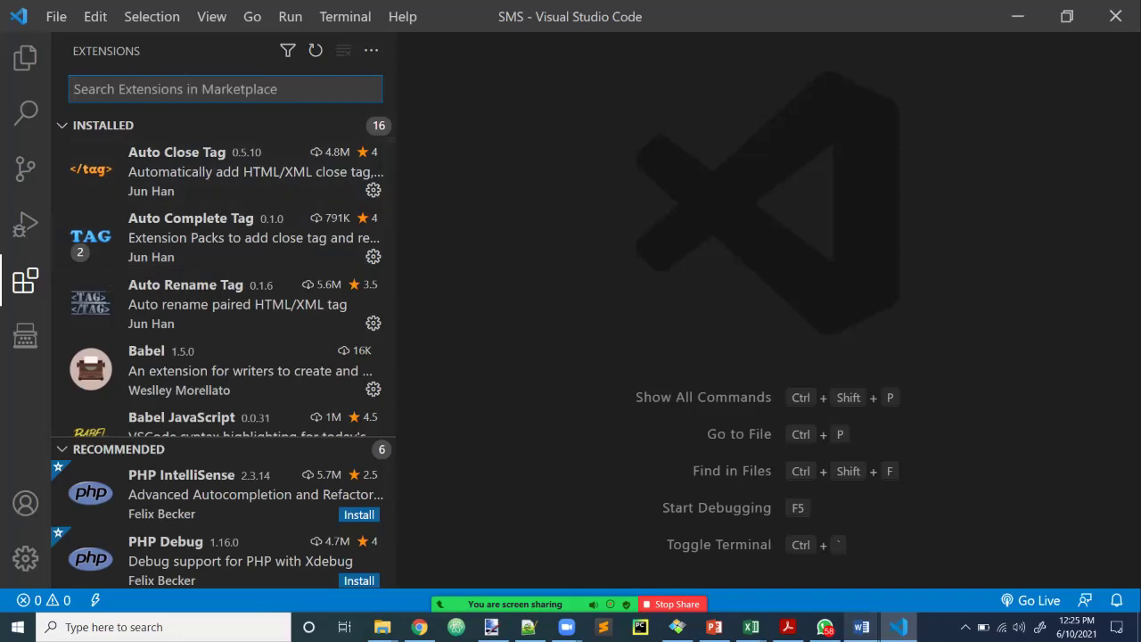
{"action": "type", "text": "css"}
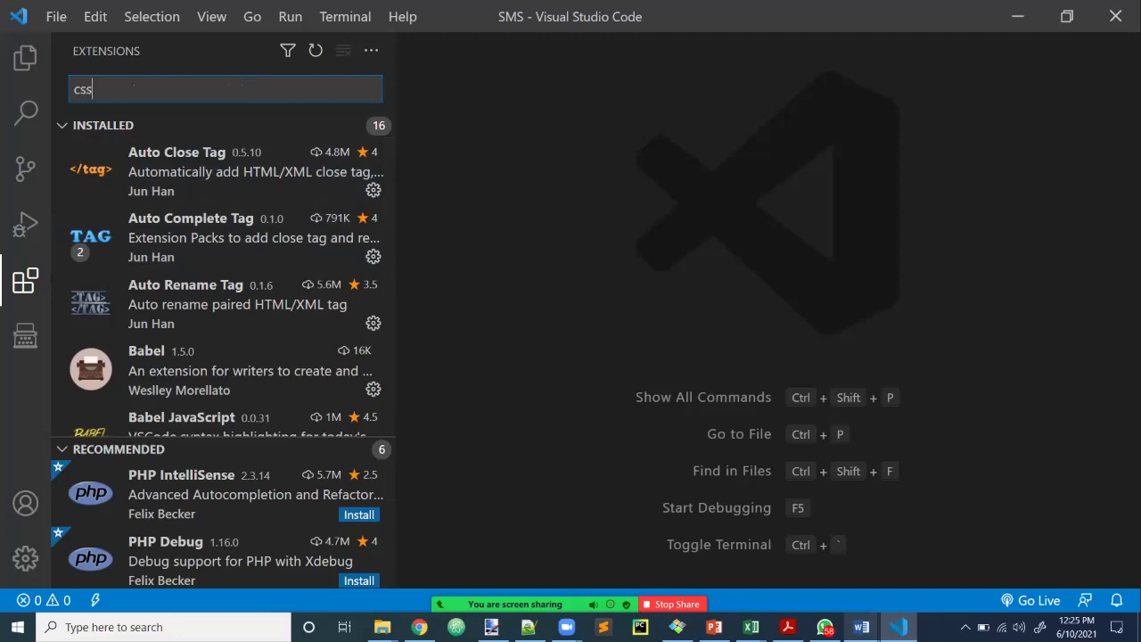
{"action": "type", "text": " inrte"}
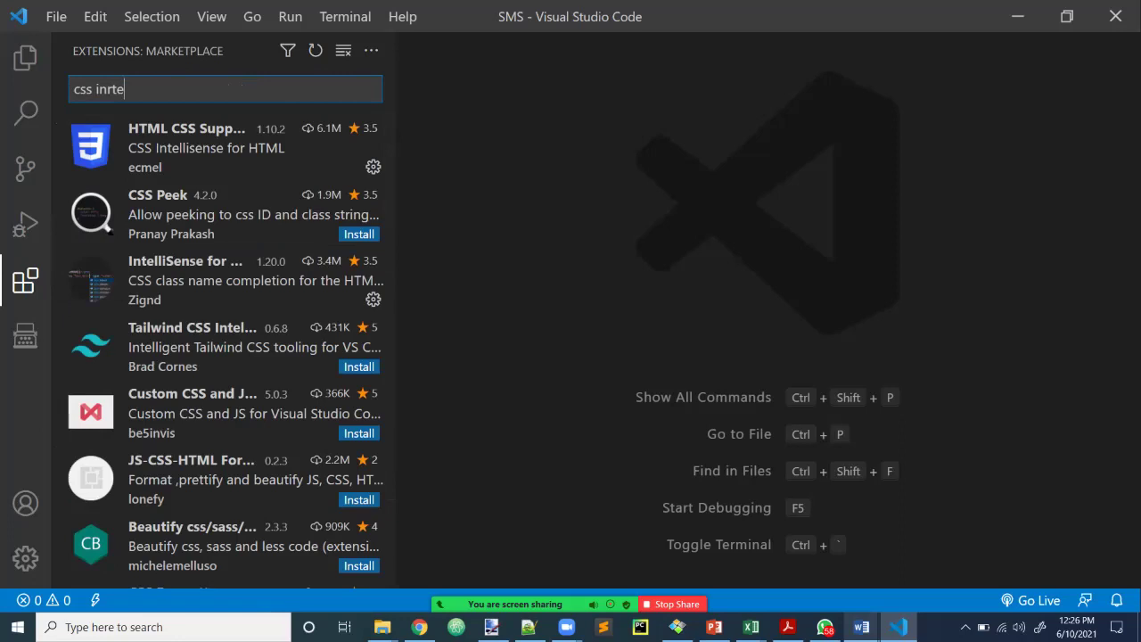
{"action": "key", "text": "BackSpace"}
{"action": "key", "text": "BackSpace"}
{"action": "key", "text": "BackSpace"}
{"action": "type", "text": "telli"}
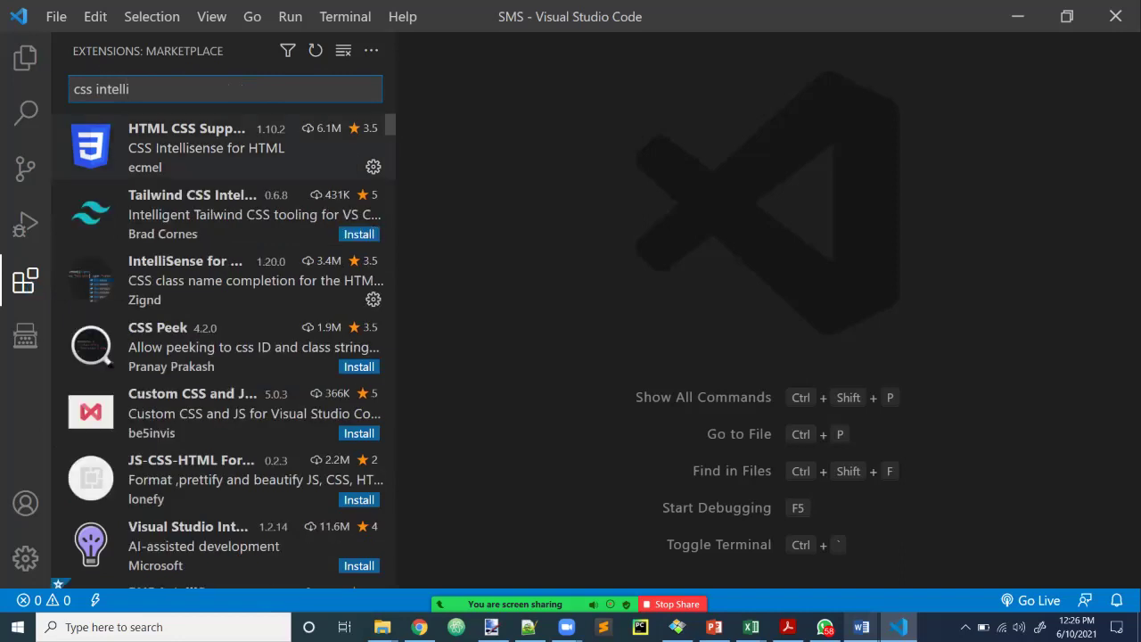
{"action": "left_click", "coordinate": [223, 147]}
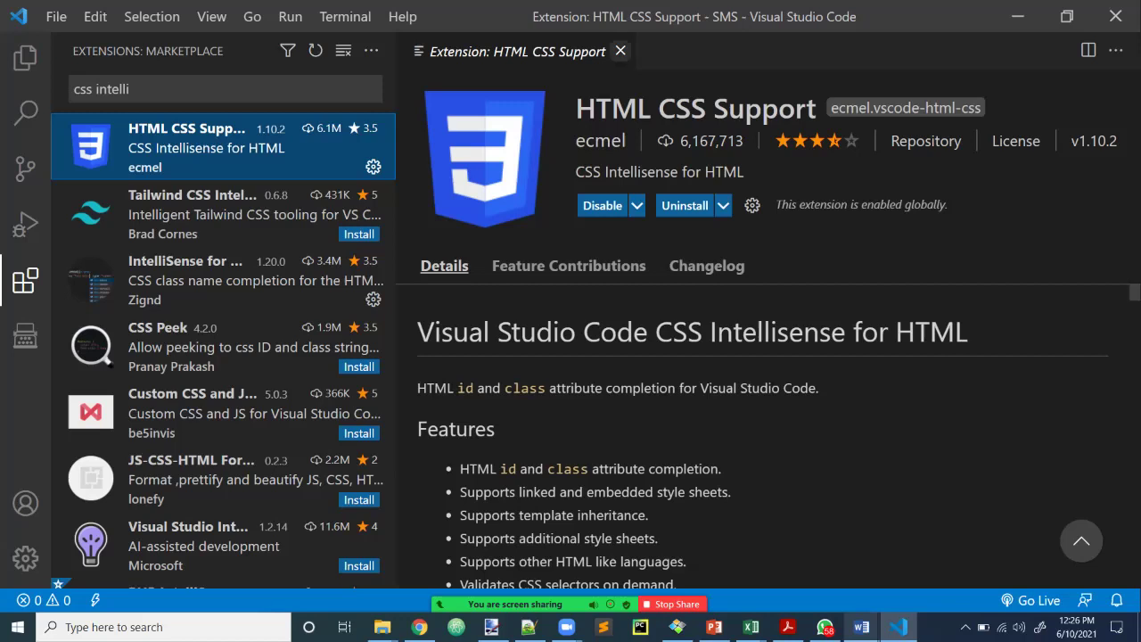
{"action": "left_click", "coordinate": [621, 50]}
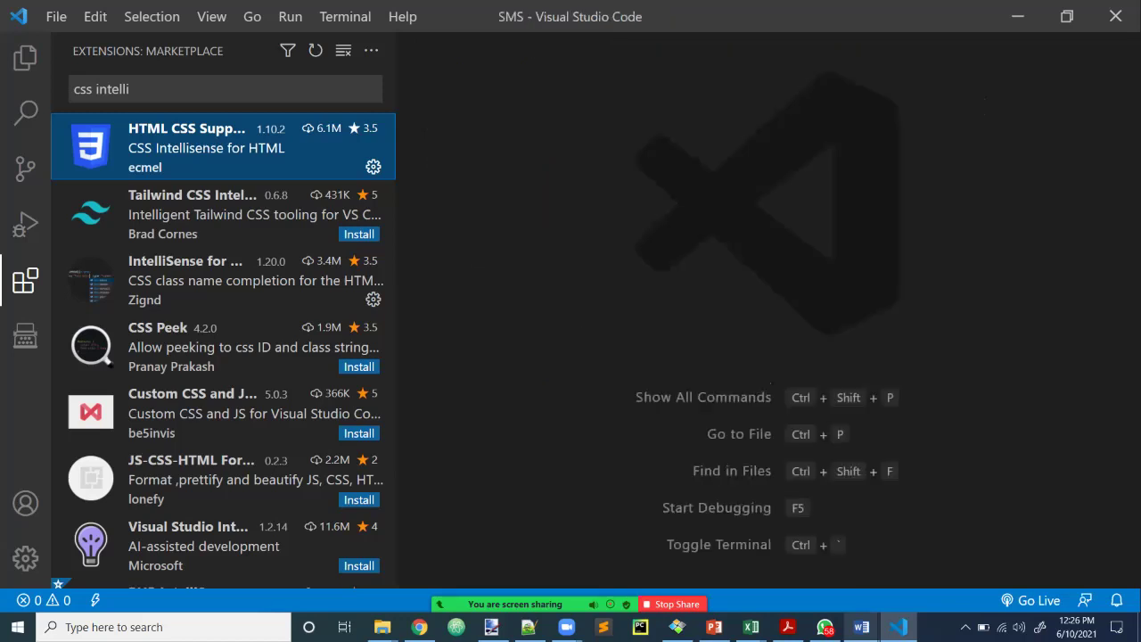
Search the extensions marketplace for auto complete, view the Auto Complete Tag details page and close it.
{"action": "double_click", "coordinate": [113, 89]}
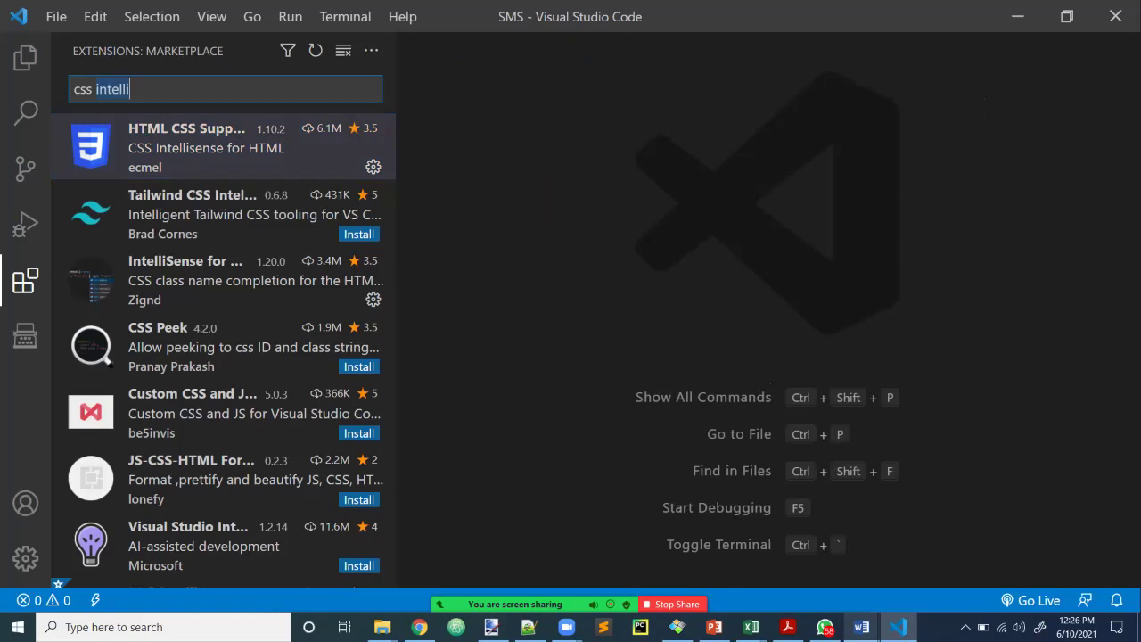
{"action": "key", "text": "BackSpace"}
{"action": "key", "text": "BackSpace"}
{"action": "key", "text": "BackSpace"}
{"action": "key", "text": "BackSpace"}
{"action": "key", "text": "BackSpace"}
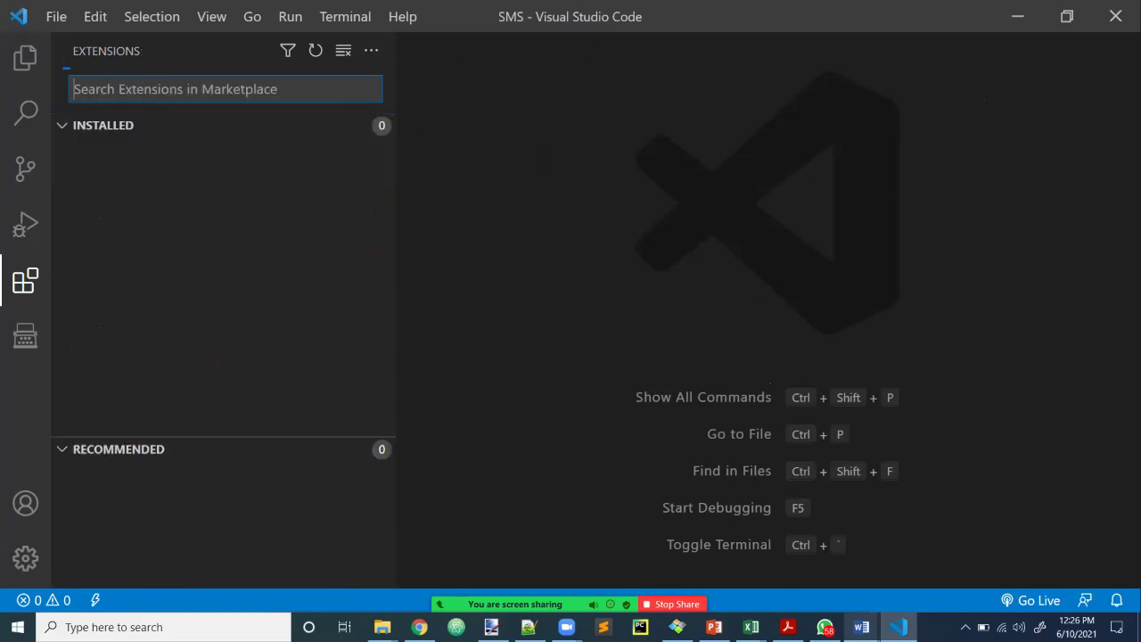
{"action": "type", "text": "auto"}
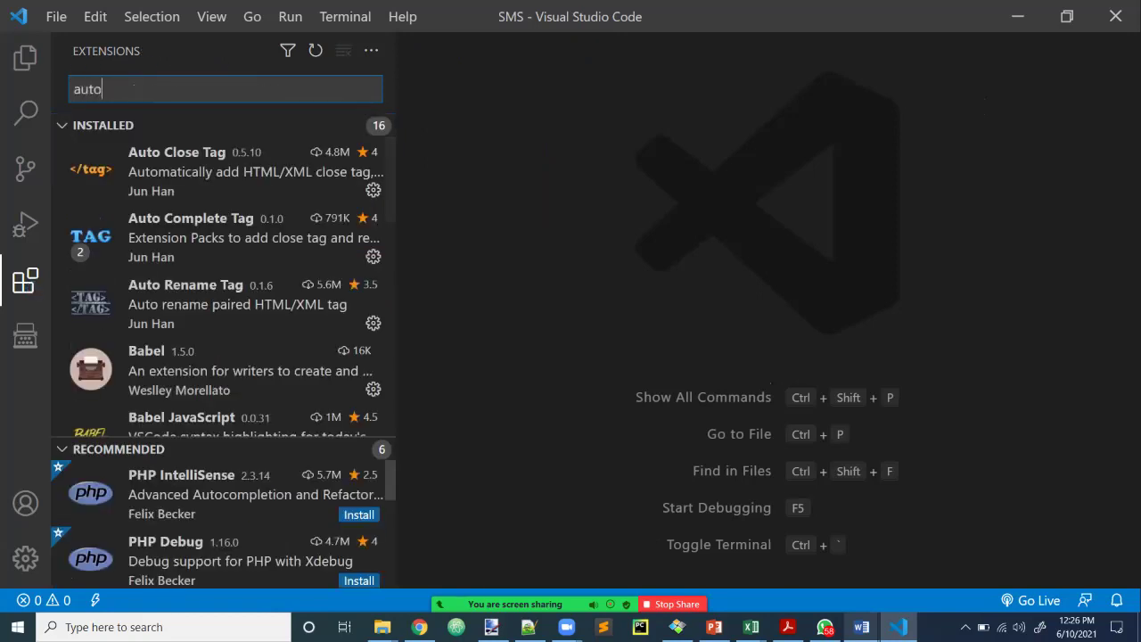
{"action": "type", "text": " come"}
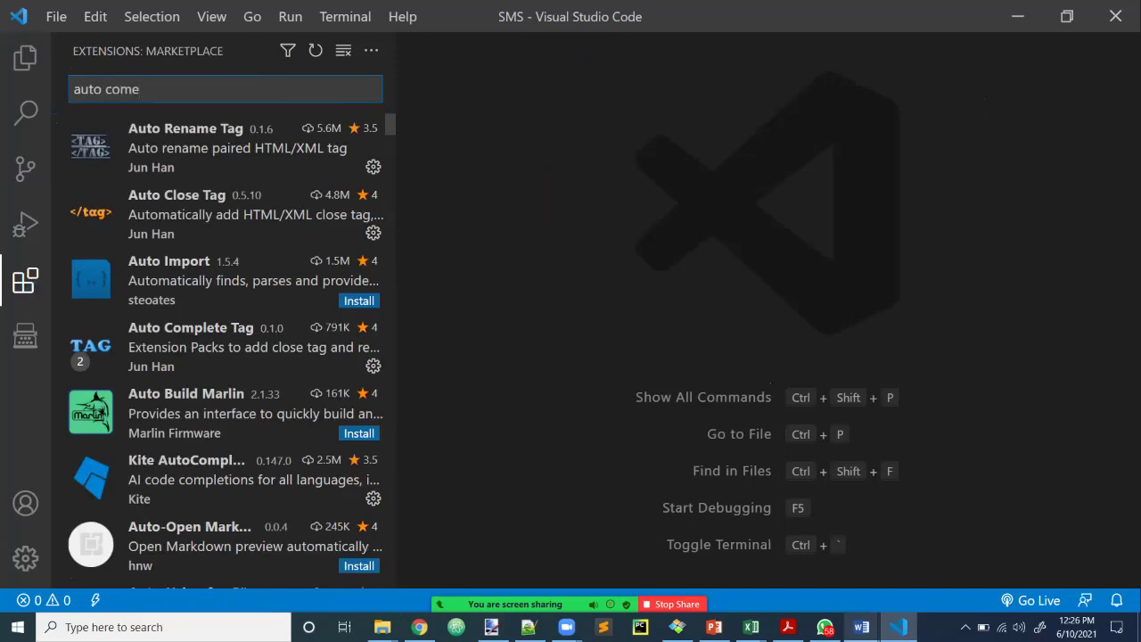
{"action": "key", "text": "BackSpace"}
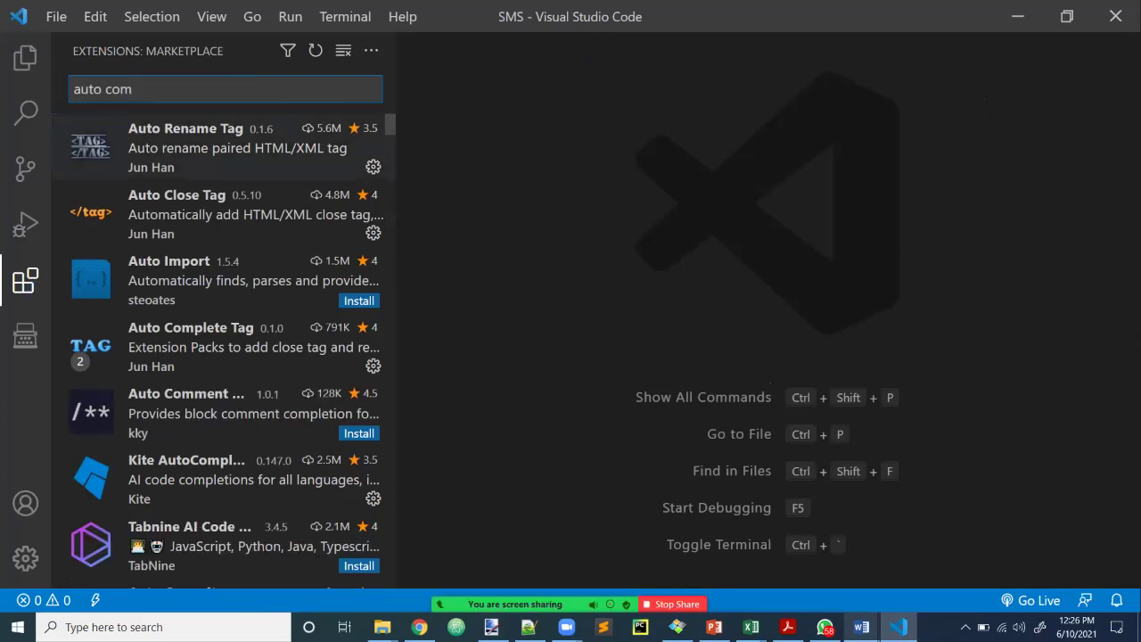
{"action": "key", "text": "BackSpace"}
{"action": "key", "text": "BackSpace"}
{"action": "key", "text": "BackSpace"}
{"action": "key", "text": "BackSpace"}
{"action": "key", "text": "BackSpace"}
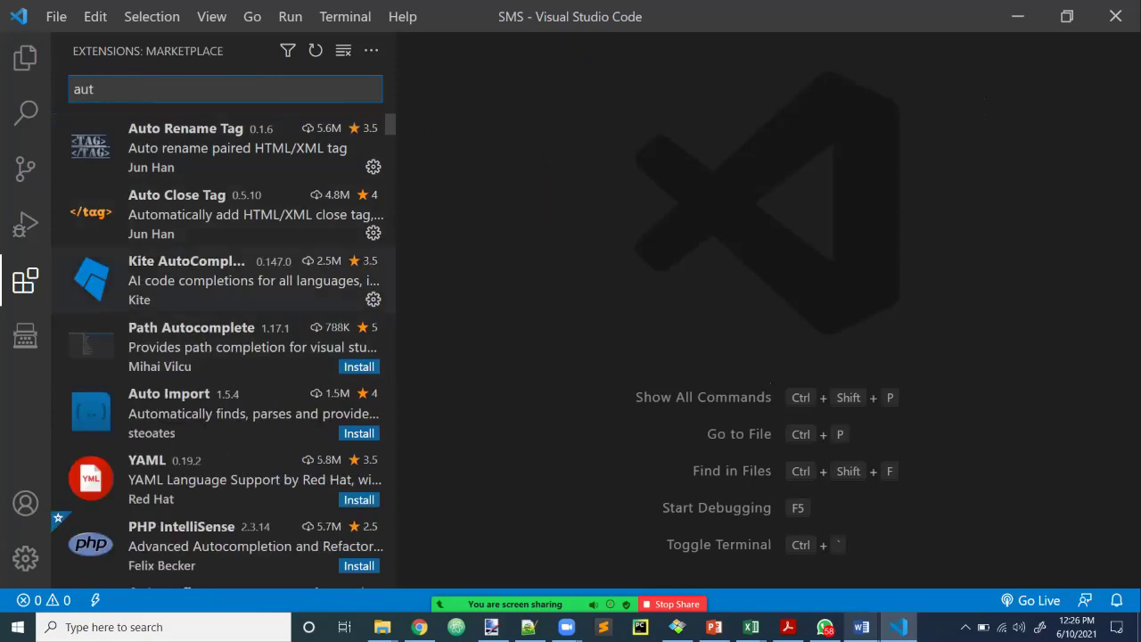
{"action": "type", "text": "o complete"}
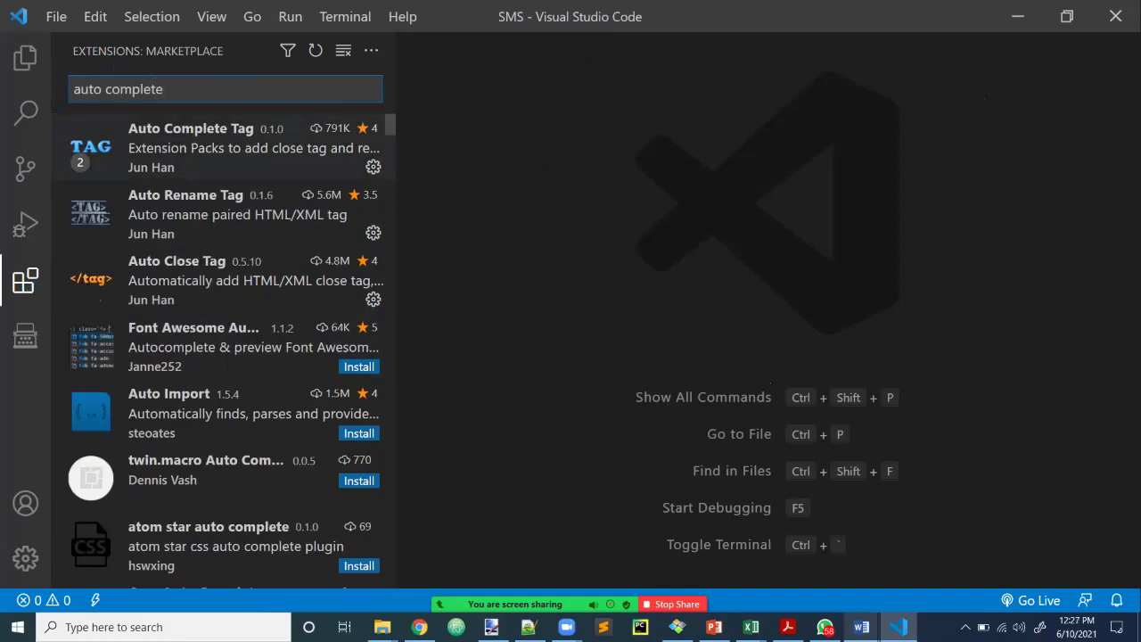
{"action": "left_click", "coordinate": [223, 147]}
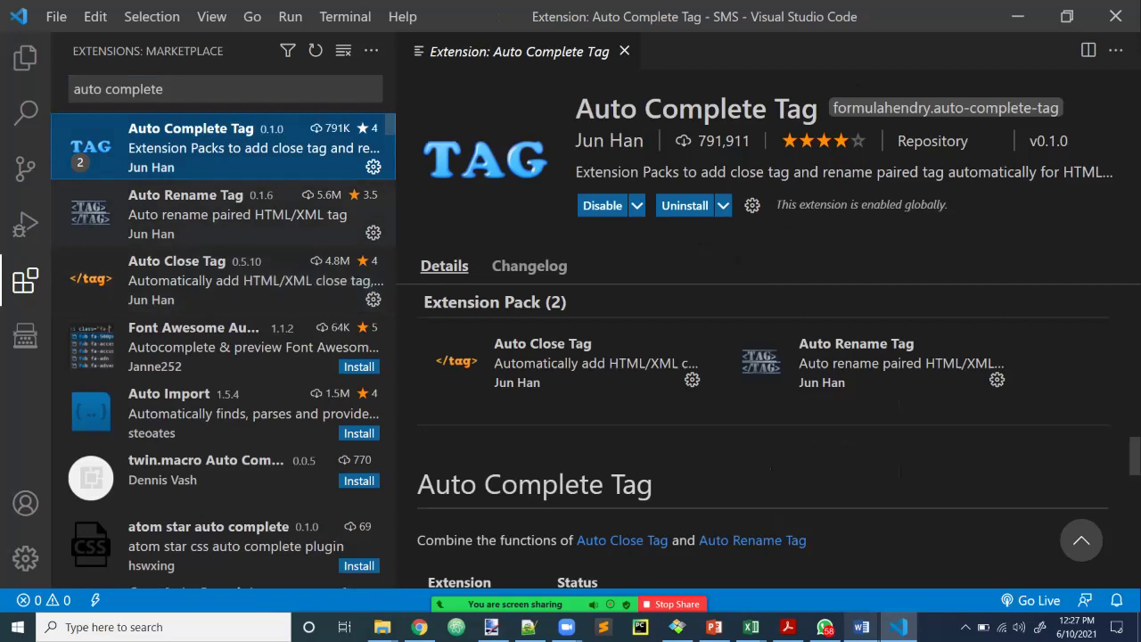
{"action": "left_click", "coordinate": [625, 50]}
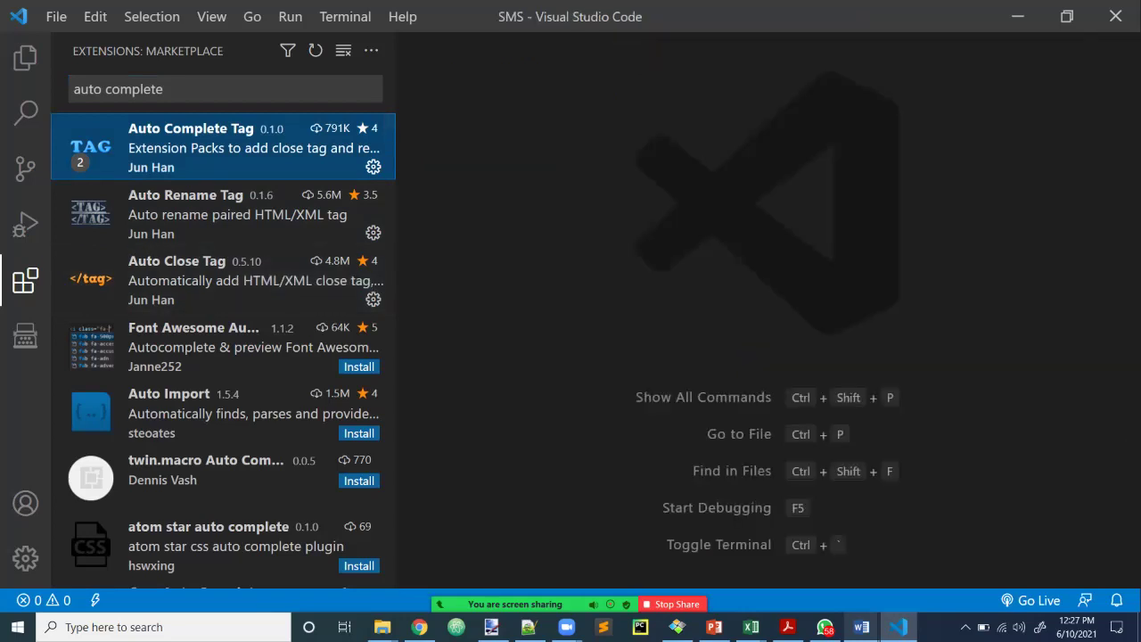
Minimize the editor and check the Zoom meeting chat from the screen-sharing controls.
{"action": "left_click", "coordinate": [1017, 16]}
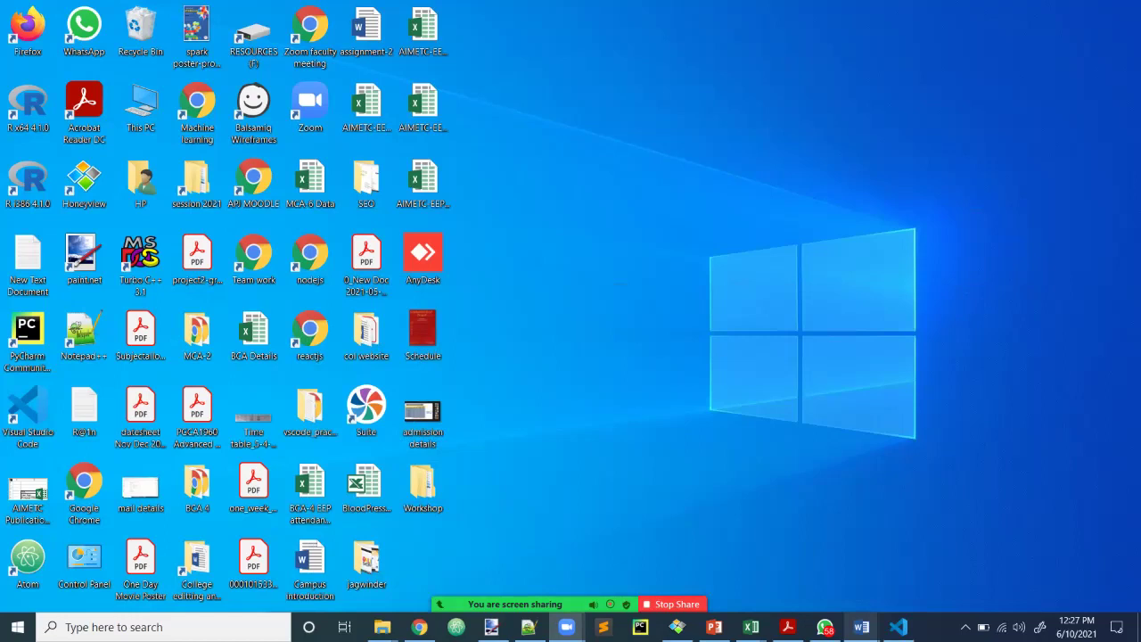
{"action": "mouse_move", "coordinate": [503, 604]}
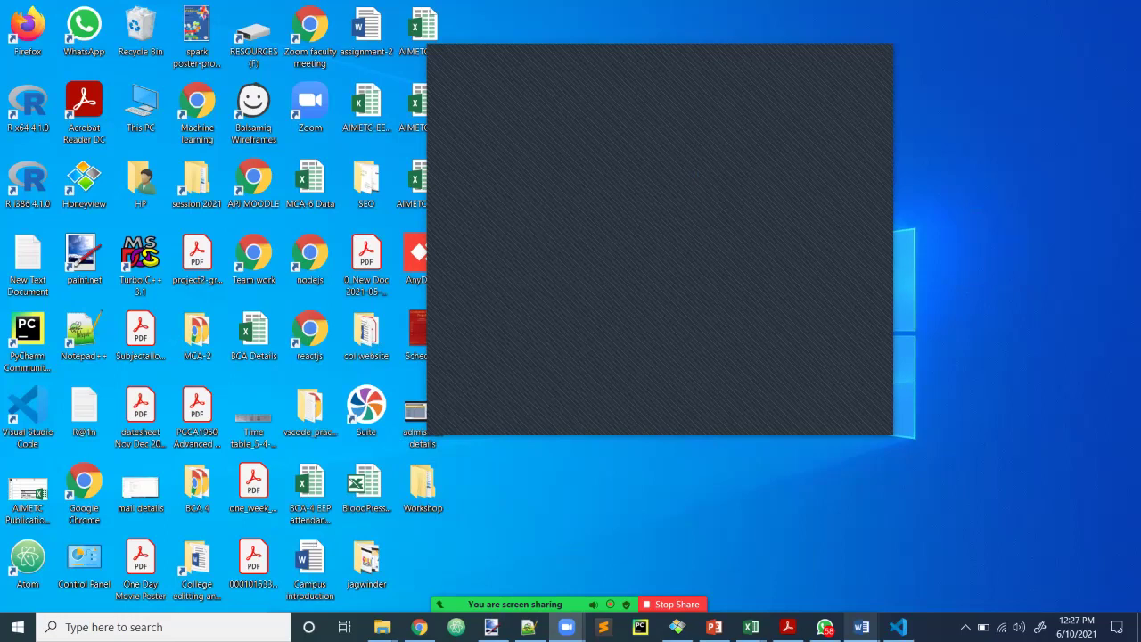
{"action": "left_click", "coordinate": [851, 590]}
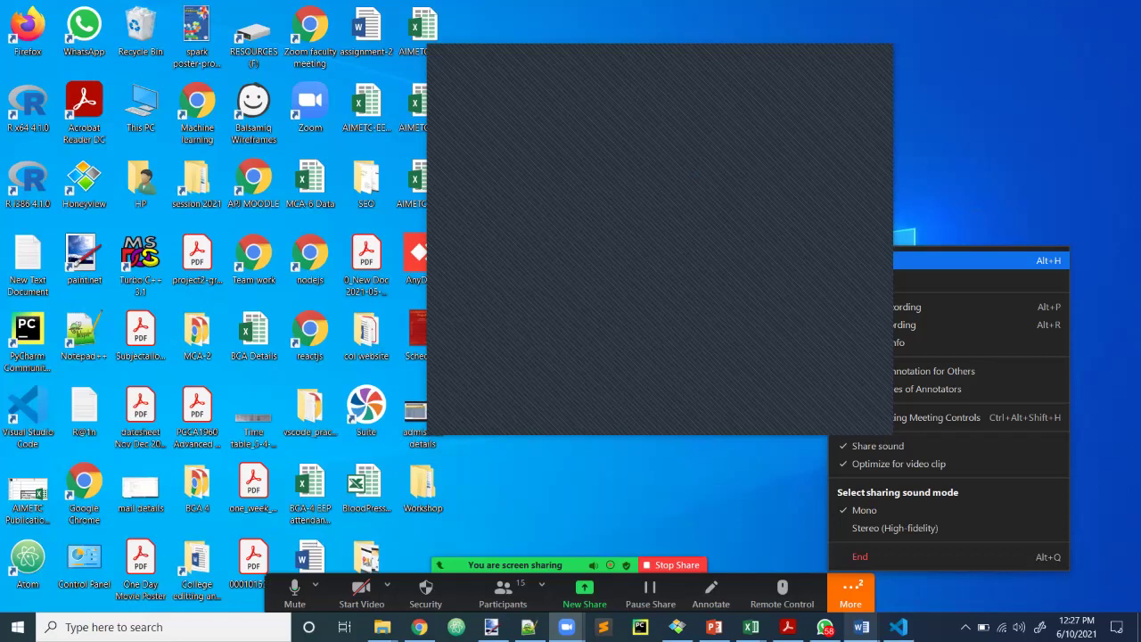
{"action": "left_click", "coordinate": [949, 260]}
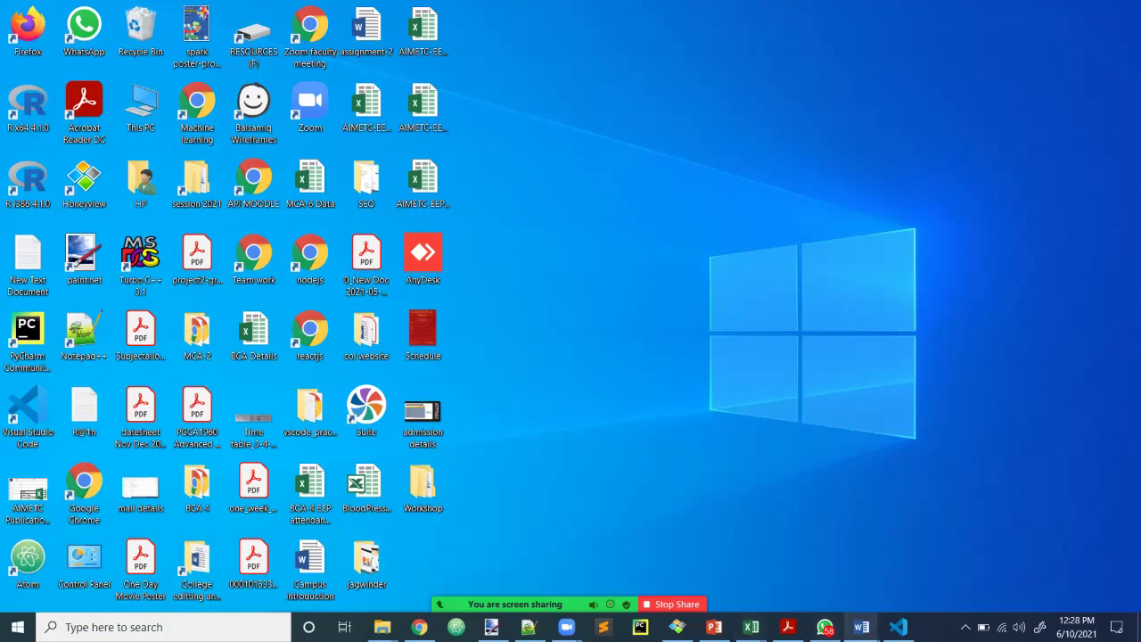
Switch back to Visual Studio Code, narrow the Explorer sidebar and create a folder named database in the SMS project.
{"action": "left_click", "coordinate": [898, 627]}
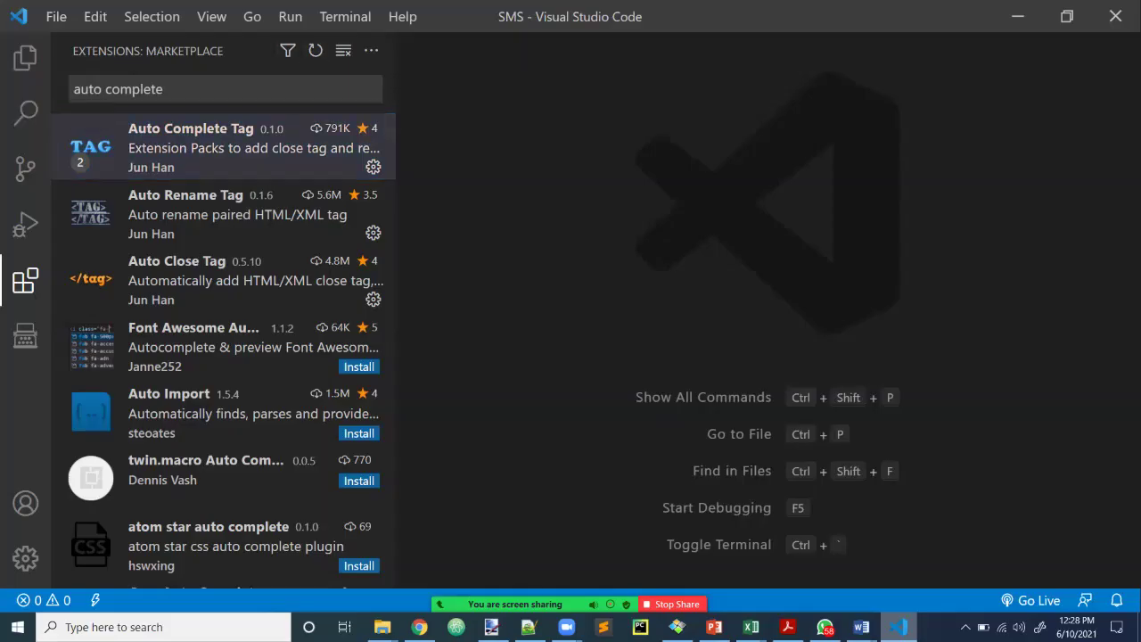
{"action": "left_click", "coordinate": [25, 58]}
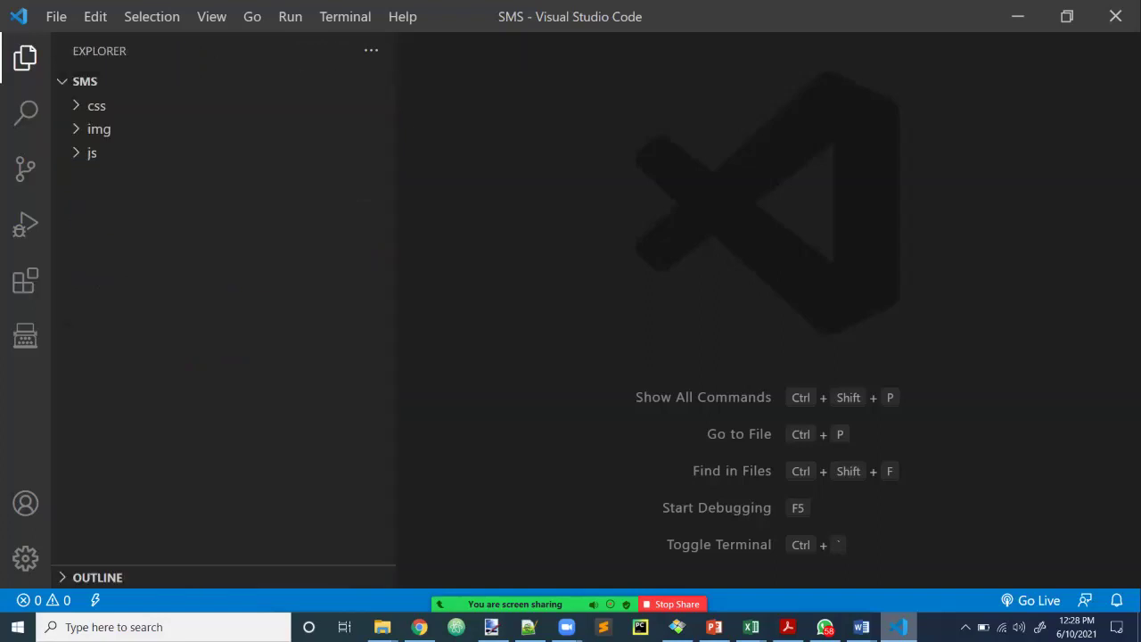
{"action": "left_click_drag", "start_coordinate": [396, 312], "coordinate": [323, 312]}
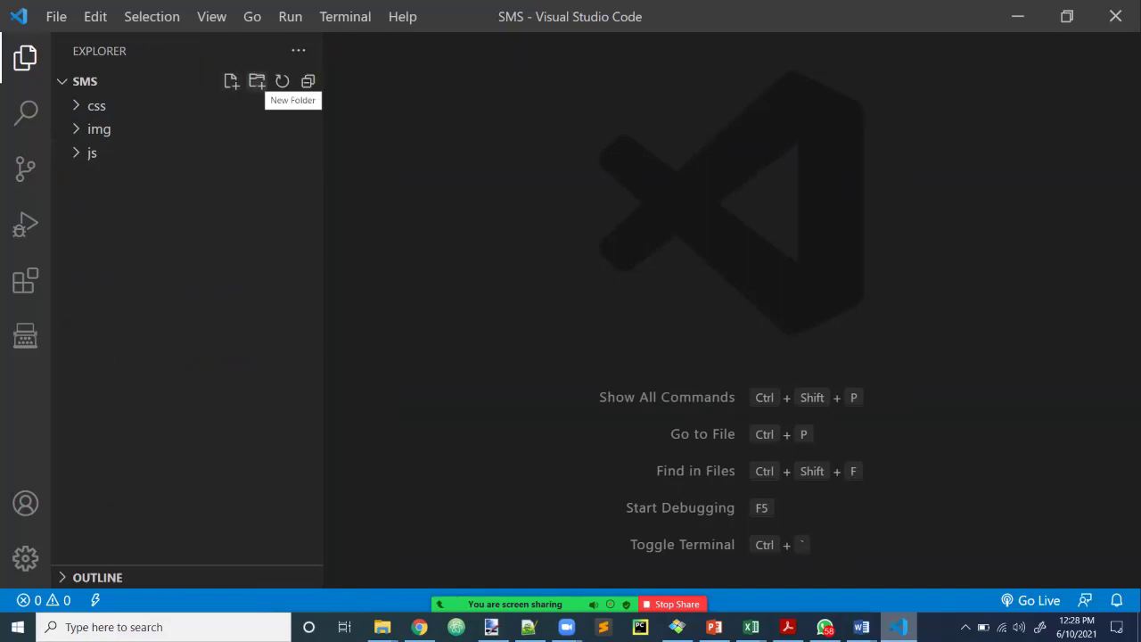
{"action": "left_click", "coordinate": [257, 81]}
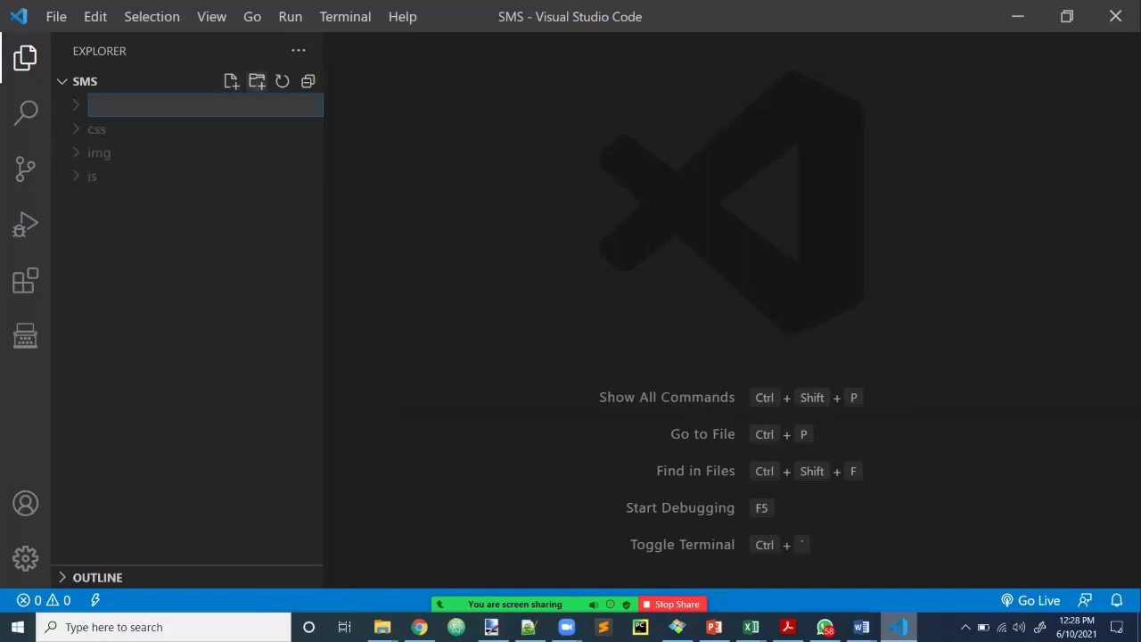
{"action": "type", "text": "database"}
{"action": "key", "text": "Return"}
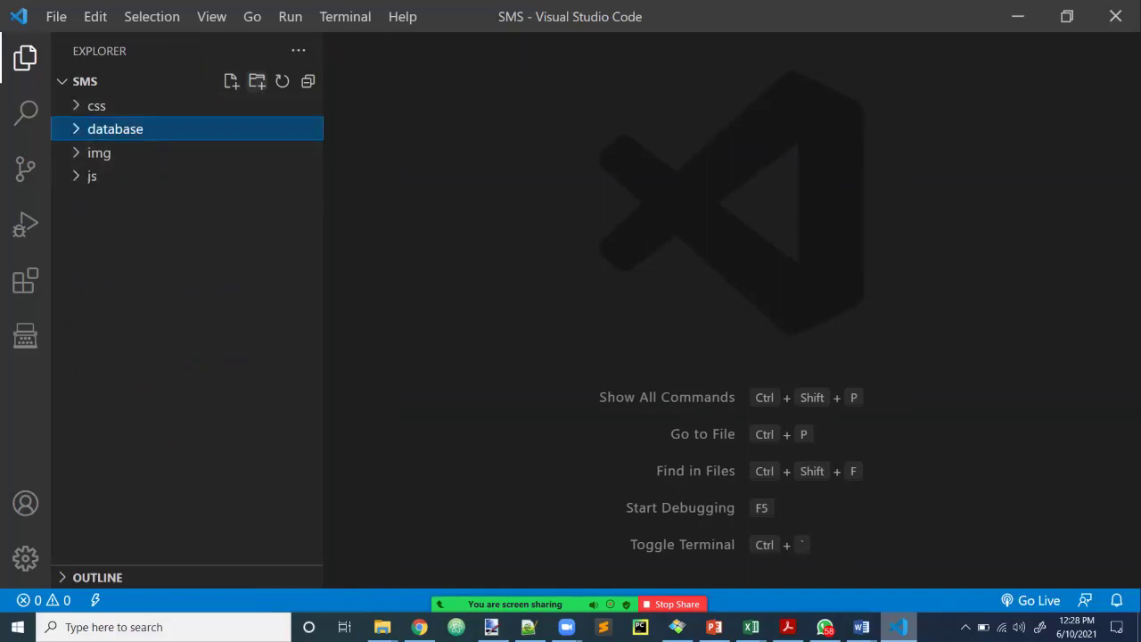
Create a folder named extra inside the database folder.
{"action": "left_click", "coordinate": [256, 82]}
{"action": "type", "text": "extra"}
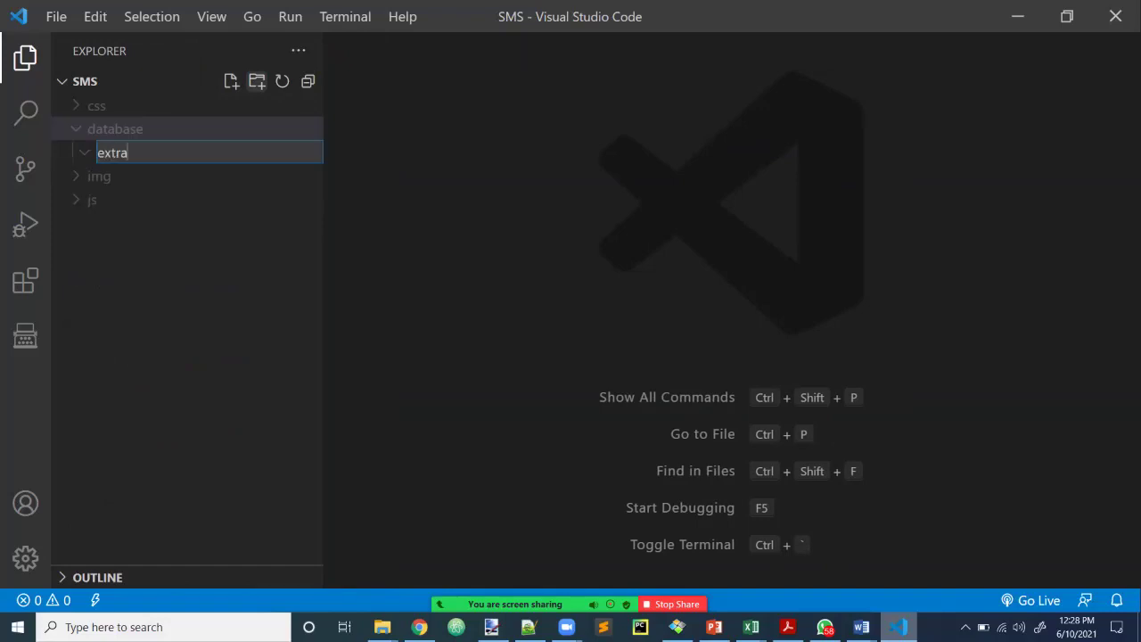
{"action": "key", "text": "Return"}
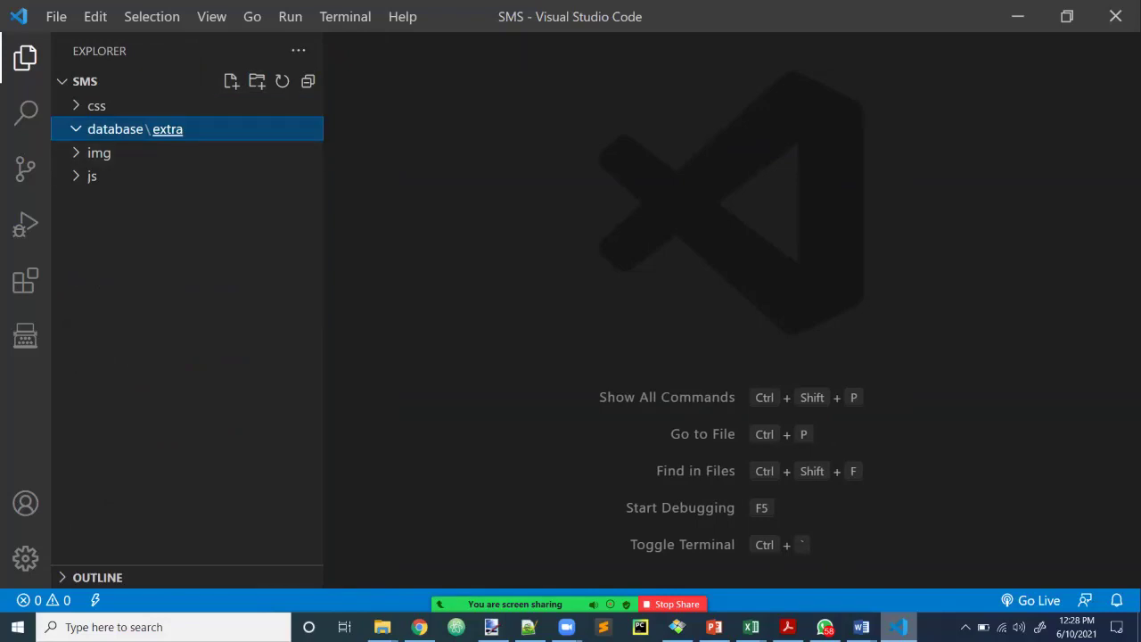
Delete the extra subfolder from the database folder, moving it to the Recycle Bin.
{"action": "key", "text": "Escape"}
{"action": "left_click", "coordinate": [115, 129]}
{"action": "left_click", "coordinate": [115, 129]}
{"action": "left_click", "coordinate": [168, 129]}
{"action": "right_click", "coordinate": [170, 134]}
{"action": "key", "text": "Down"}
{"action": "key", "text": "Up"}
{"action": "key", "text": "Return"}
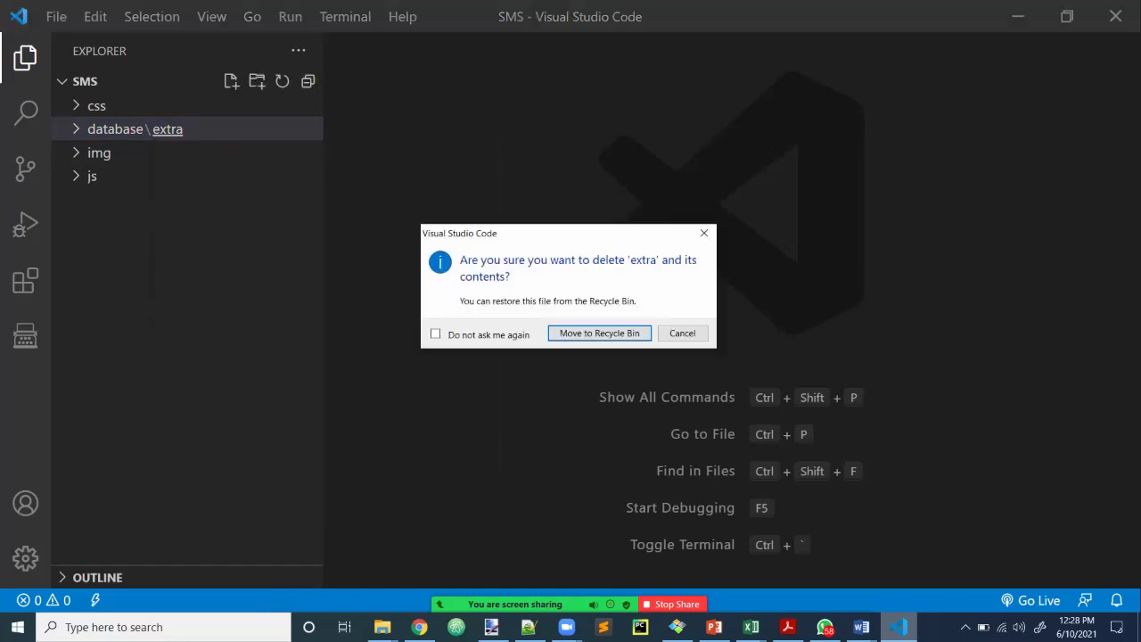
{"action": "key", "text": "Return"}
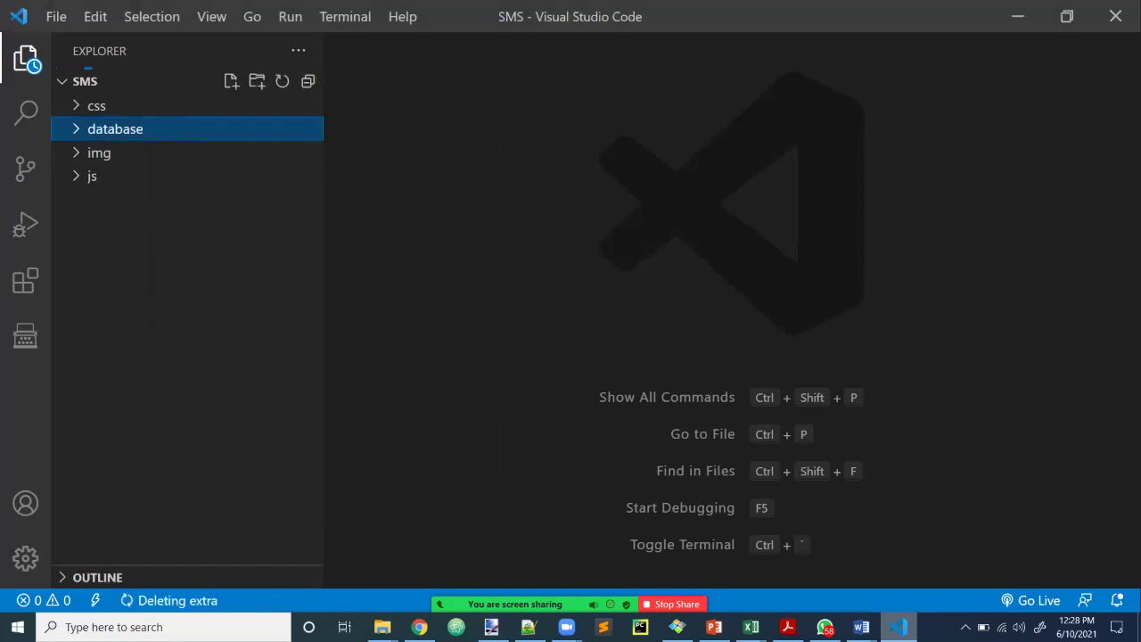
Create a folder named extra at the root level of the SMS project and leave no folder selected.
{"action": "key", "text": "Escape"}
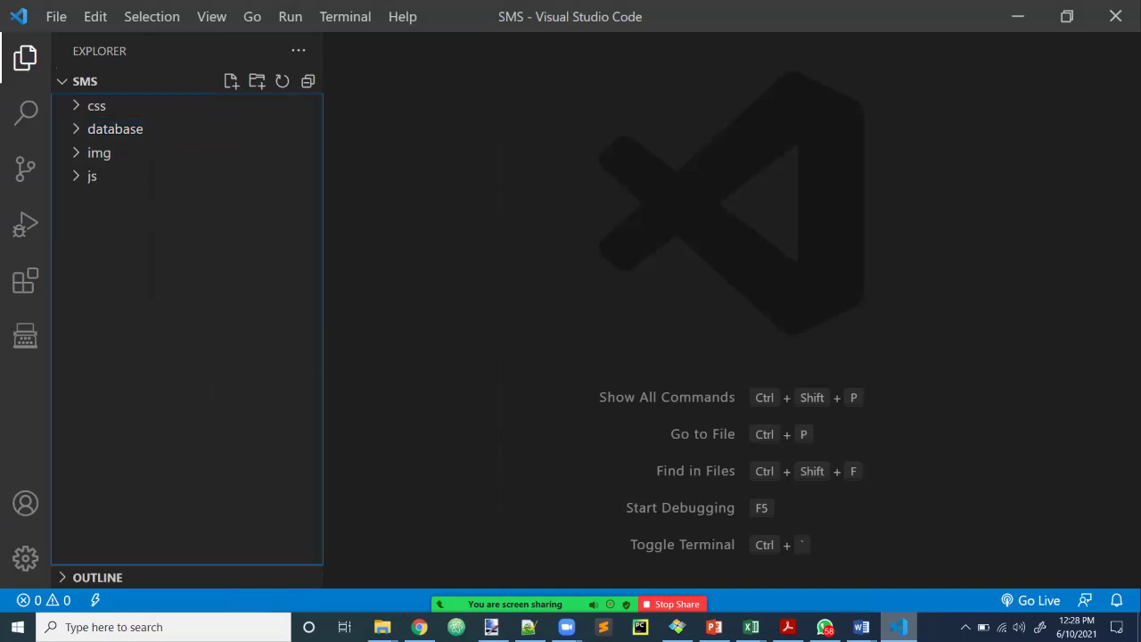
{"action": "left_click", "coordinate": [257, 81]}
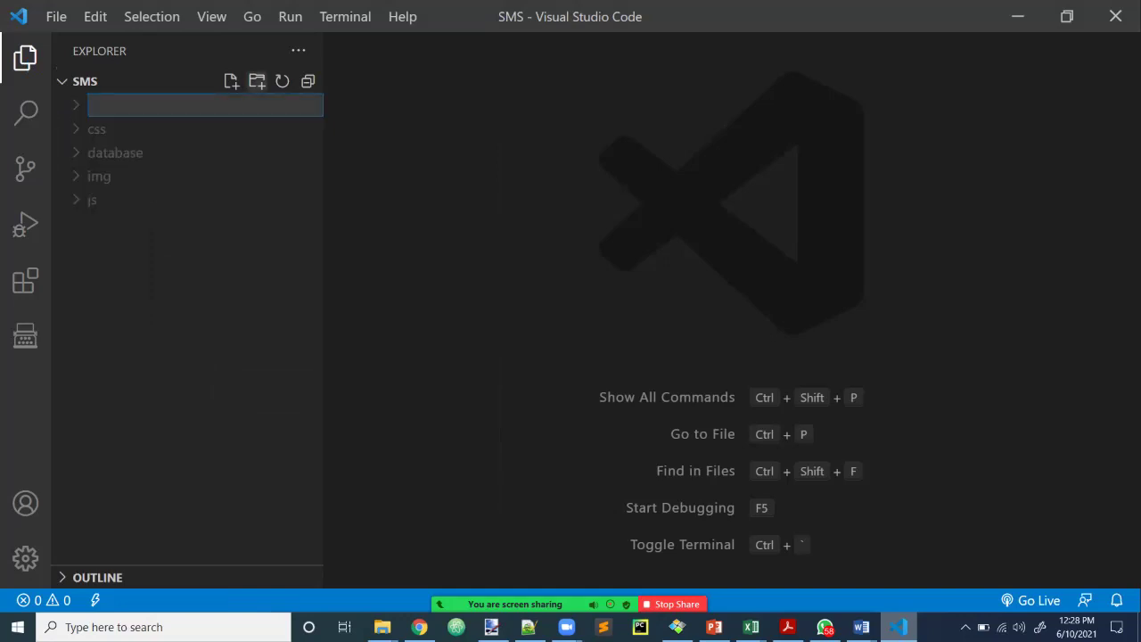
{"action": "type", "text": "extra"}
{"action": "key", "text": "Return"}
{"action": "key", "text": "Escape"}
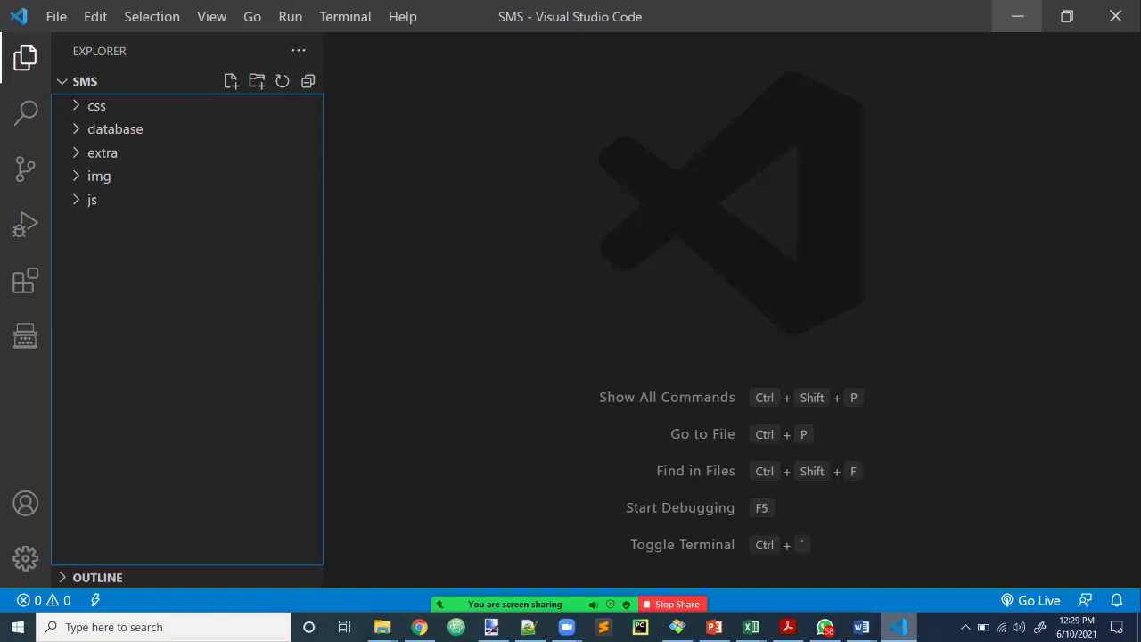
Minimize the editor, switch to Chrome to add a new tab, and minimize the browser to show the desktop.
{"action": "left_click", "coordinate": [1017, 16]}
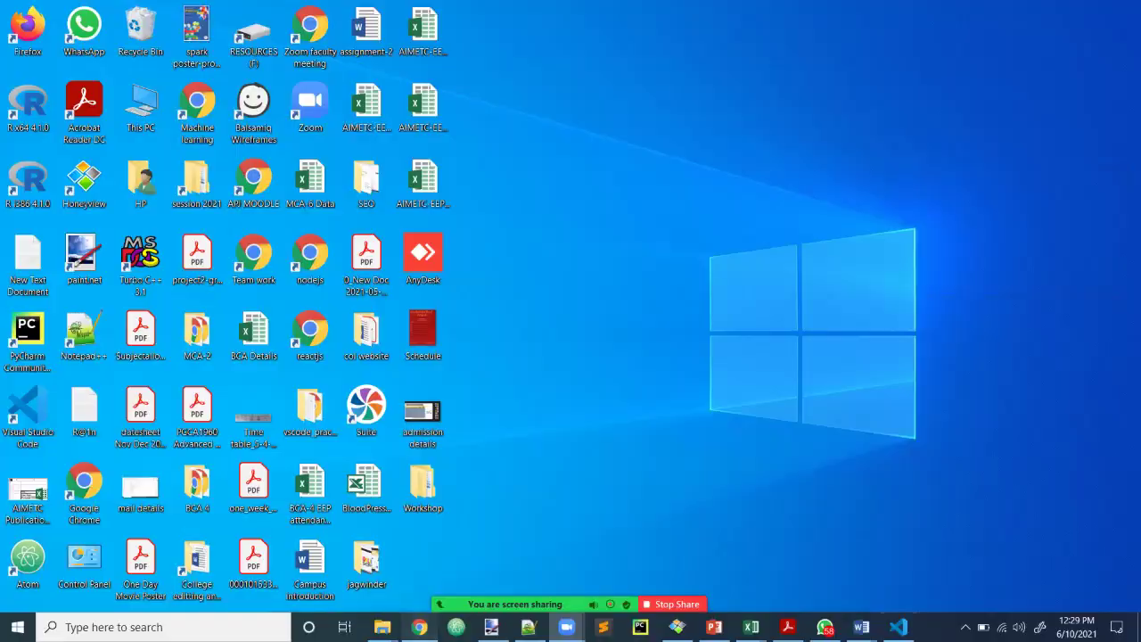
{"action": "left_click", "coordinate": [419, 627]}
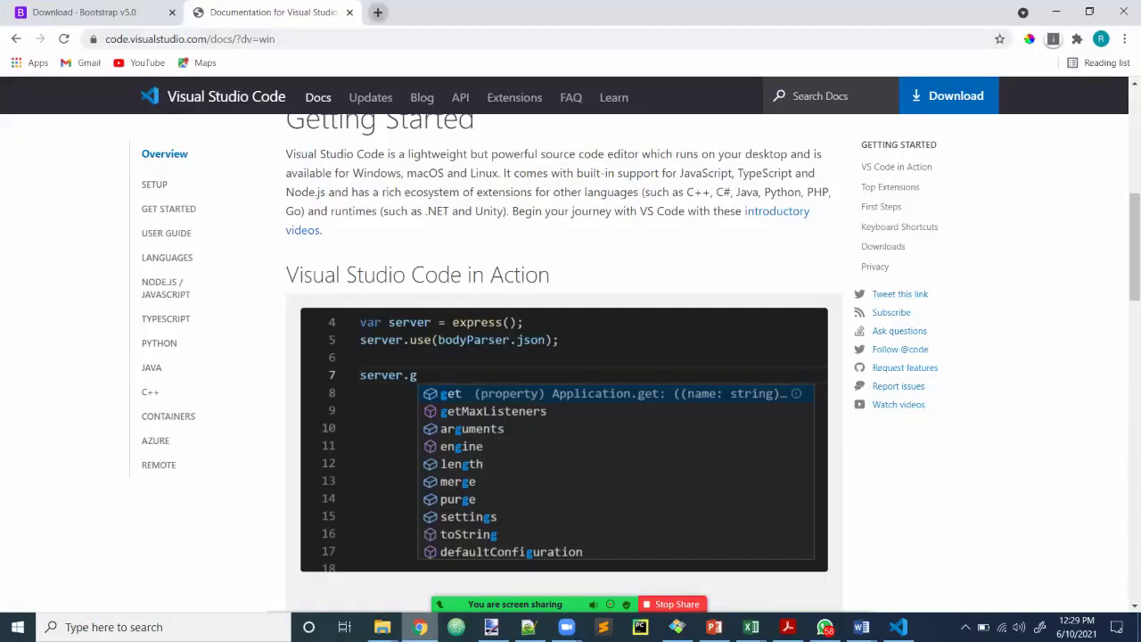
{"action": "left_click", "coordinate": [378, 12]}
{"action": "left_click", "coordinate": [1056, 11]}
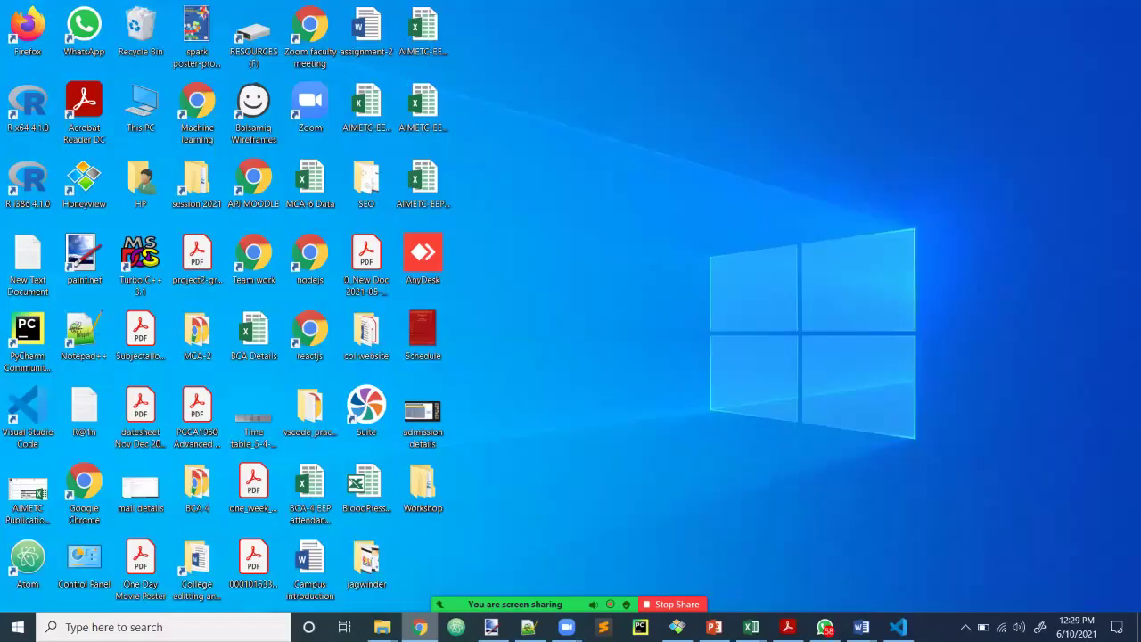
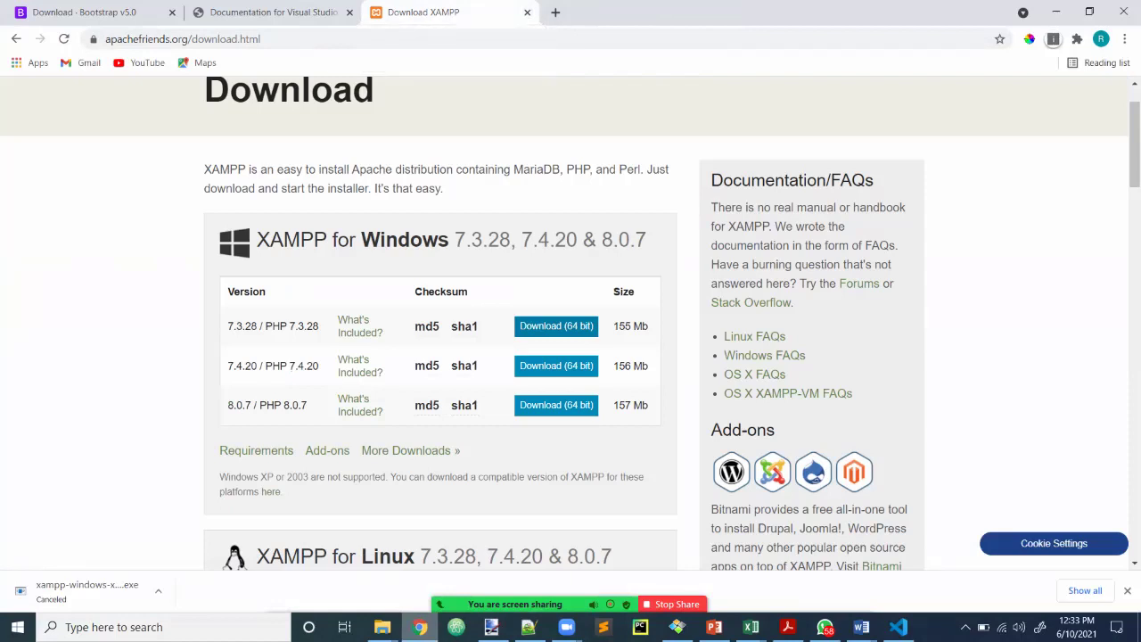
Minimize the browser and open the xampp folder on Local Disk (C:) in a maximized File Explorer window.
{"action": "left_click", "coordinate": [1056, 11]}
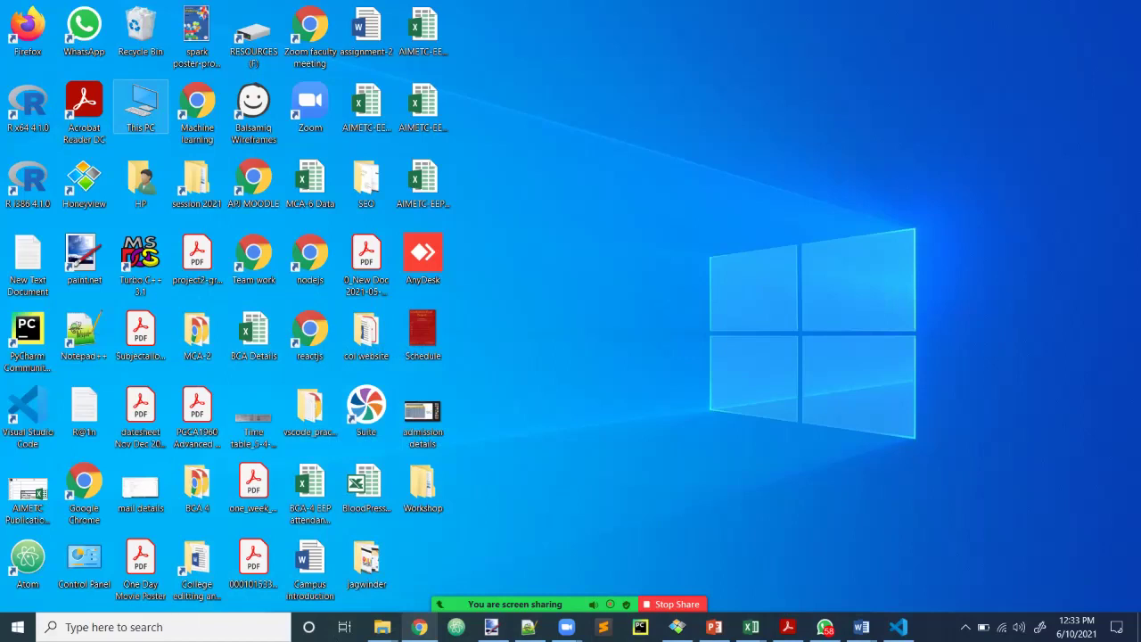
{"action": "double_click", "coordinate": [140, 107]}
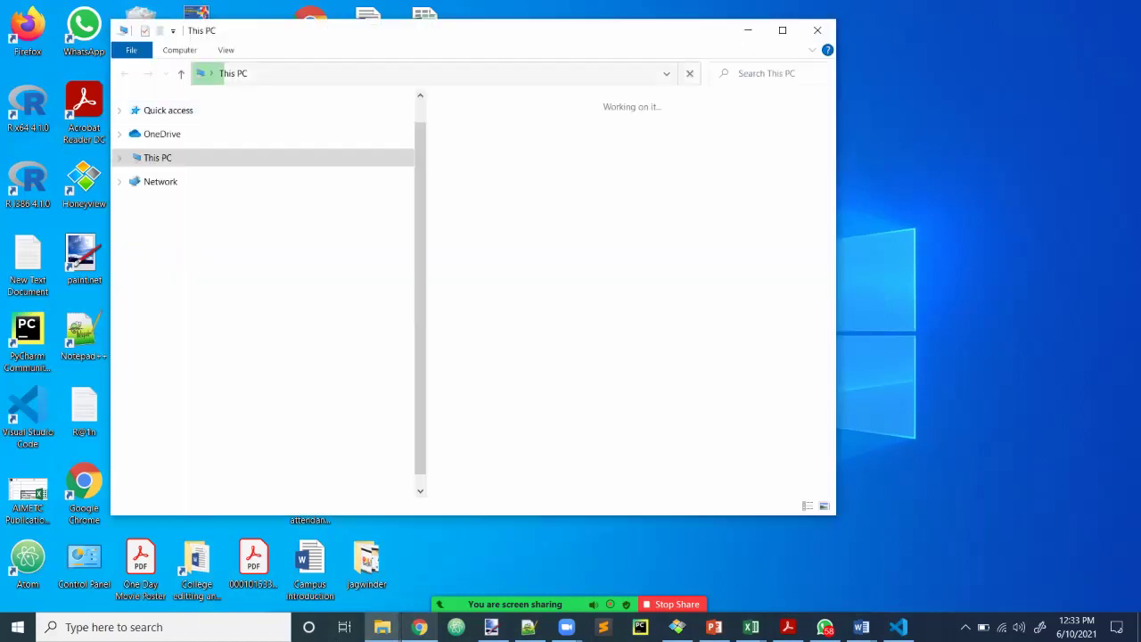
{"action": "left_click", "coordinate": [782, 31]}
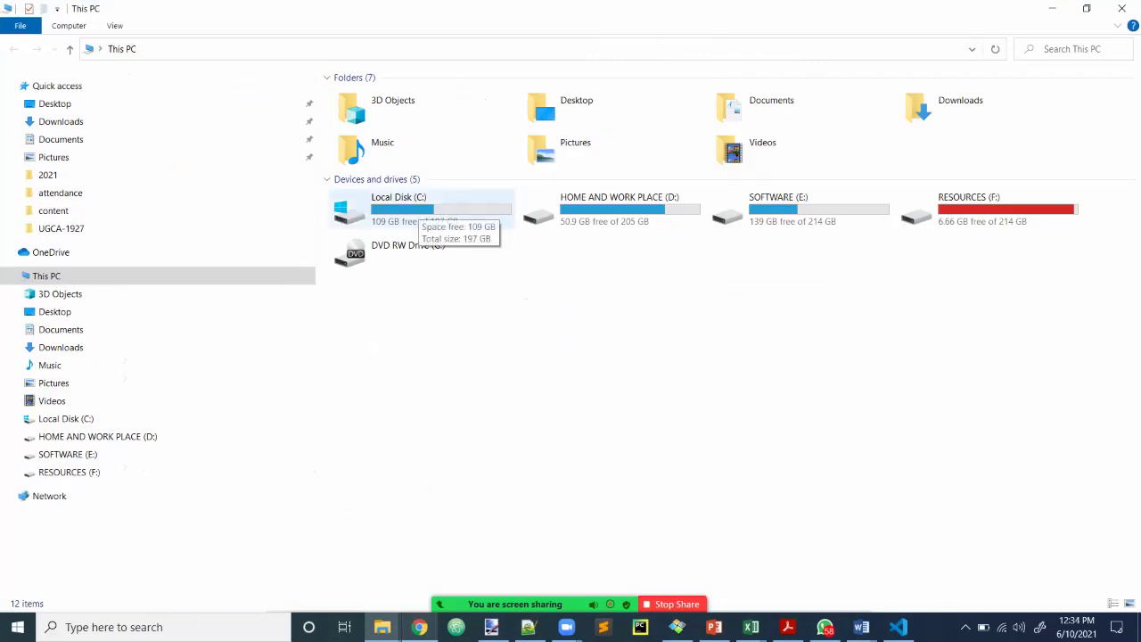
{"action": "left_click", "coordinate": [417, 209]}
{"action": "double_click", "coordinate": [417, 209]}
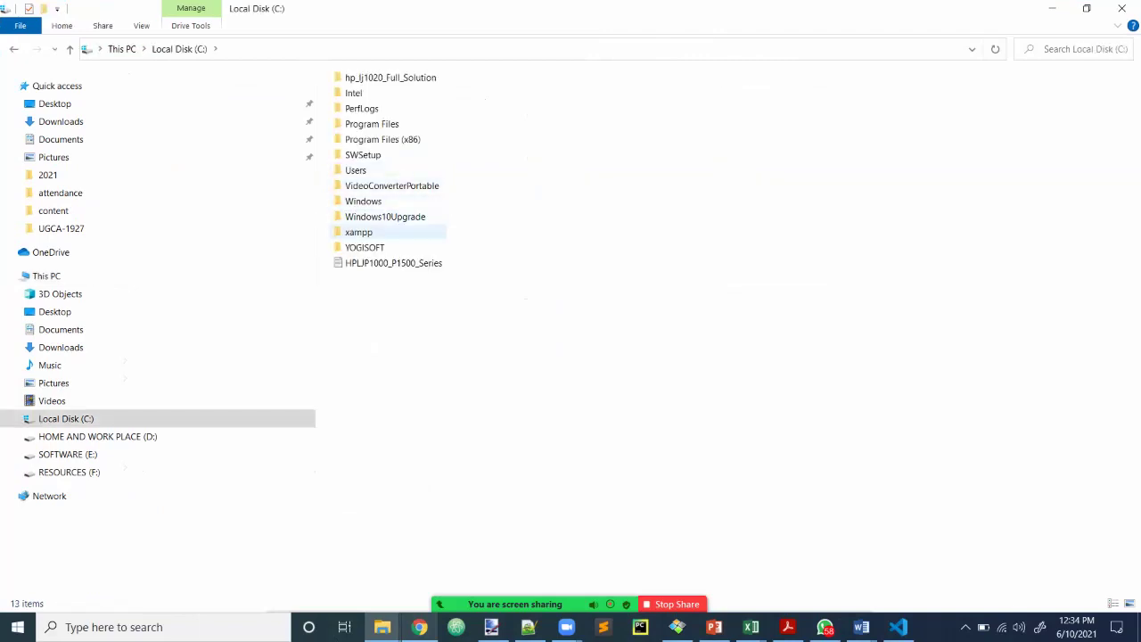
{"action": "left_click", "coordinate": [358, 232]}
{"action": "key", "text": "Return"}
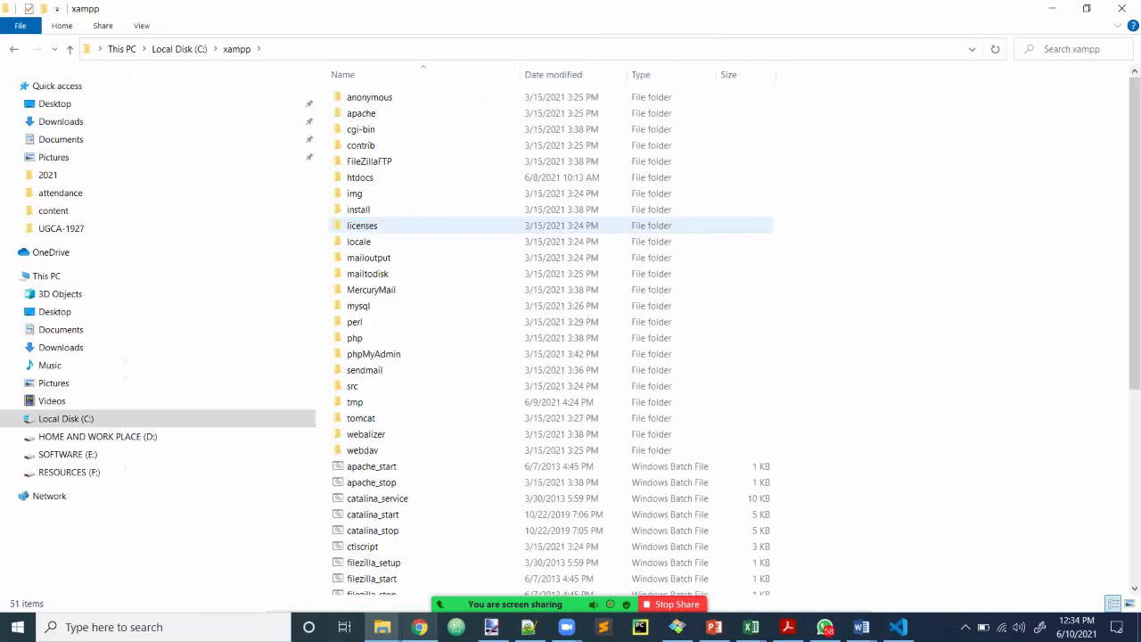
Launch the xampp-control application from the xampp folder and minimize File Explorer.
{"action": "scroll", "coordinate": [383, 151], "scroll_direction": "down", "scroll_amount": 3}
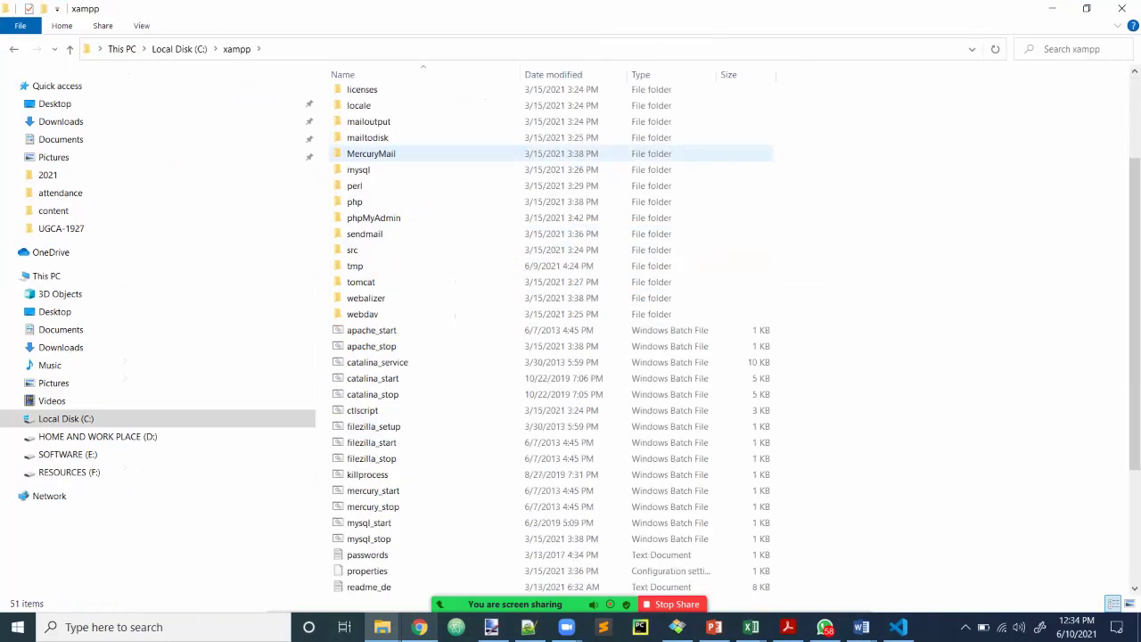
{"action": "scroll", "coordinate": [384, 153], "scroll_direction": "down", "scroll_amount": 4}
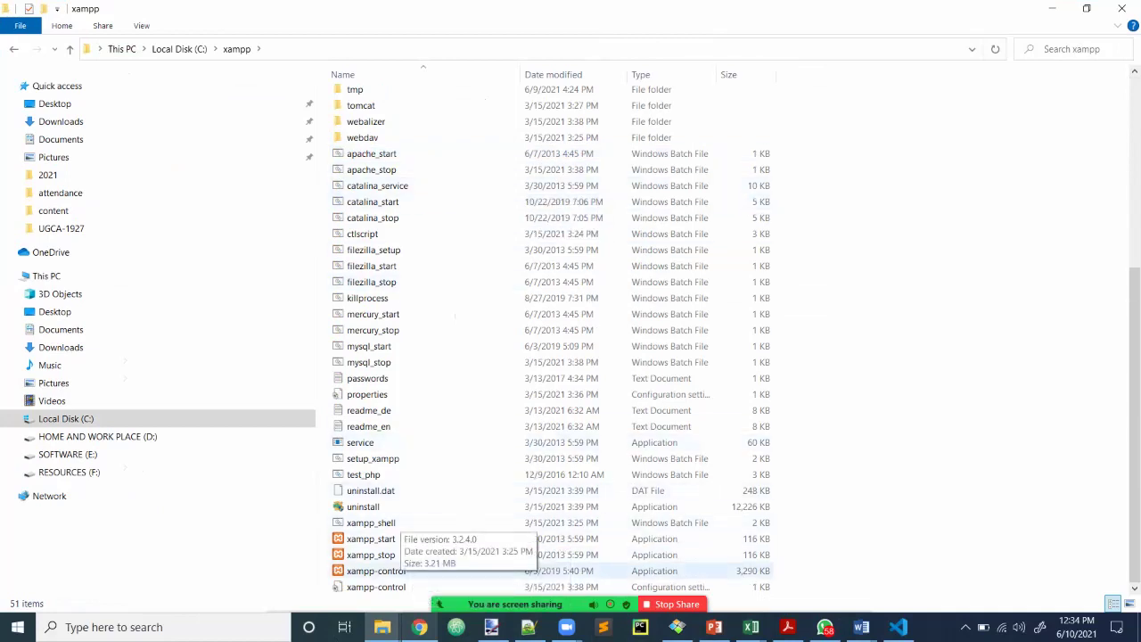
{"action": "left_click", "coordinate": [392, 571]}
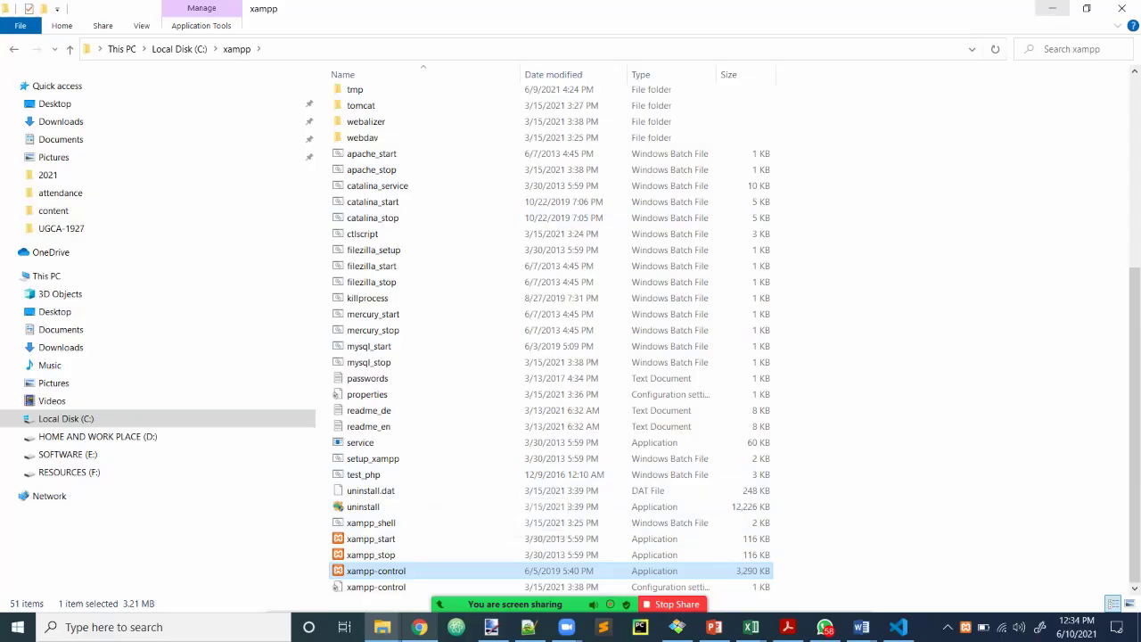
{"action": "left_click", "coordinate": [1052, 8]}
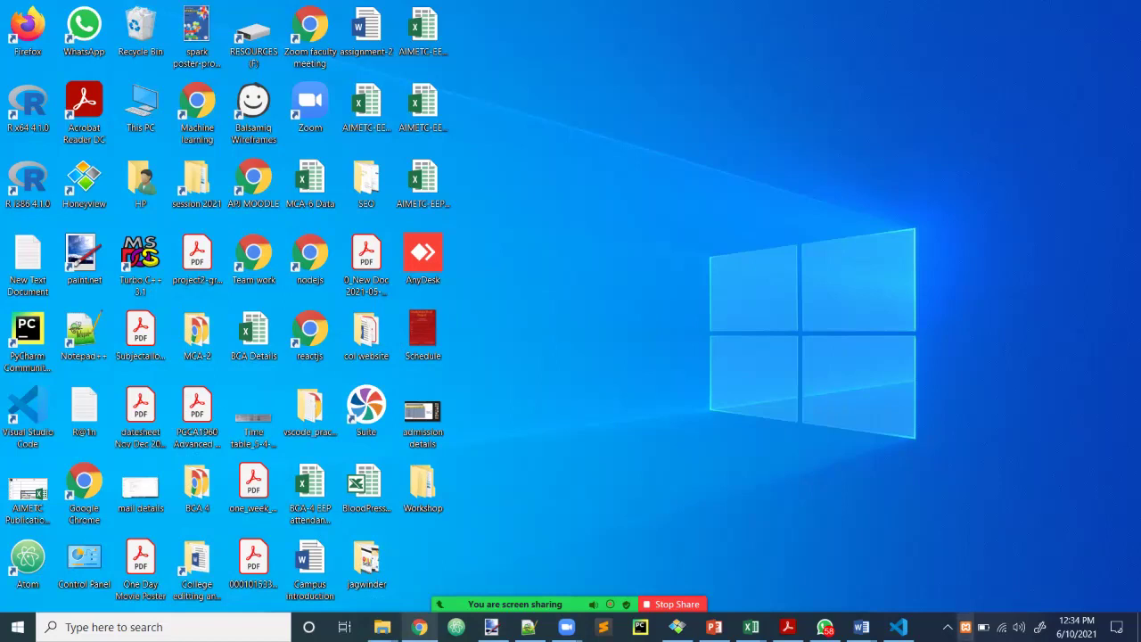
Bring up the XAMPP Control Panel from the system tray, examine the Apache and MySQL module status, and close its window.
{"action": "left_click", "coordinate": [966, 627]}
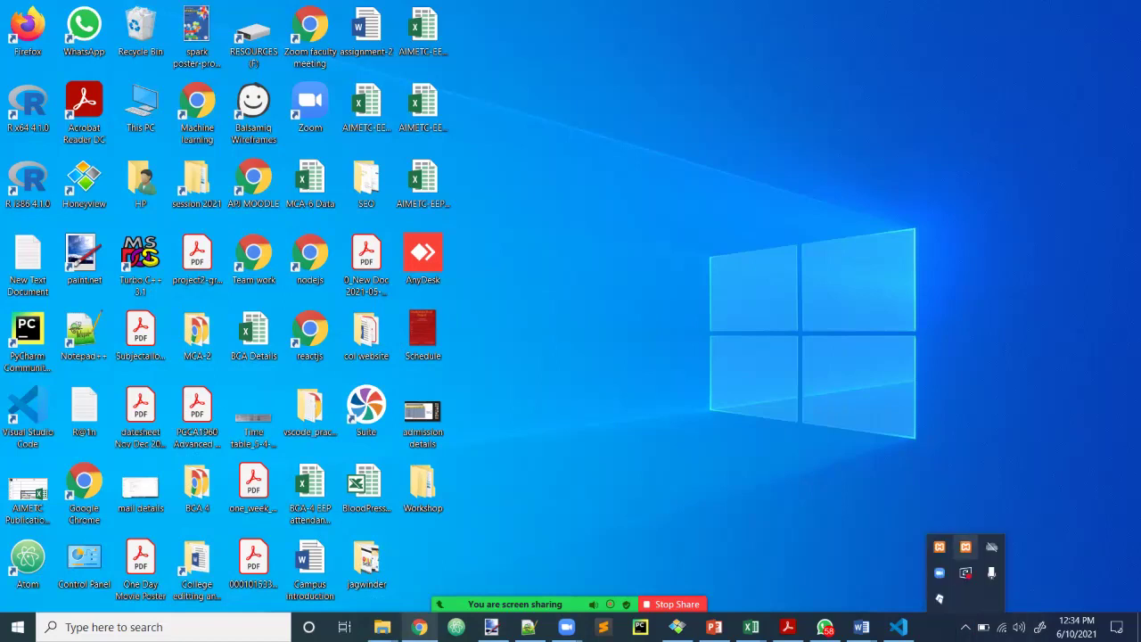
{"action": "left_click", "coordinate": [966, 546]}
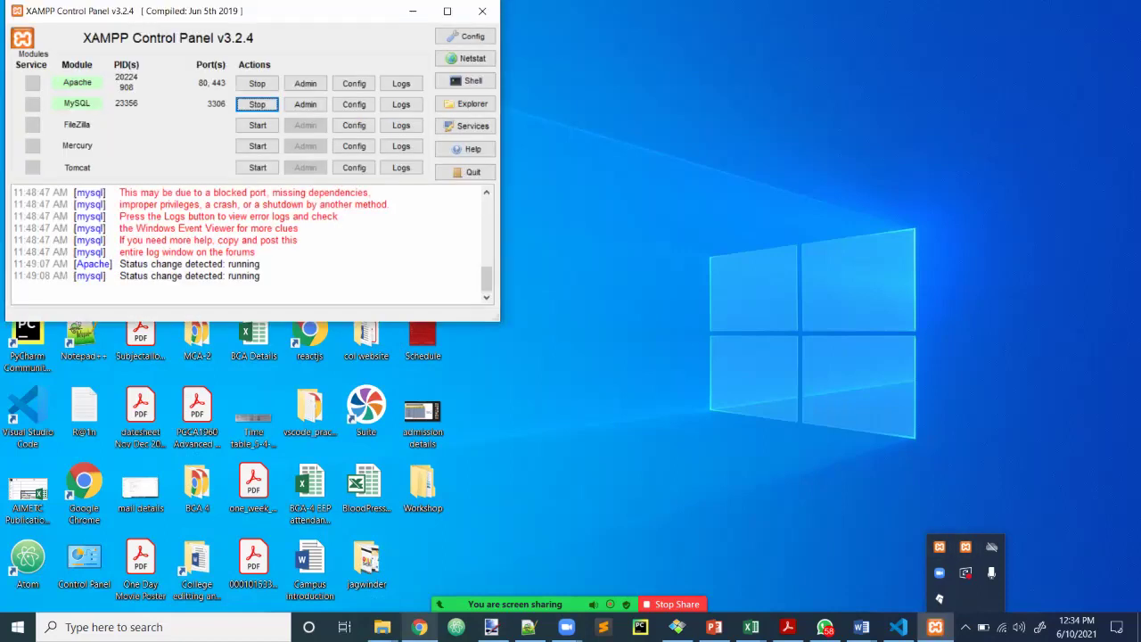
{"action": "left_click_drag", "start_coordinate": [250, 13], "coordinate": [712, 65]}
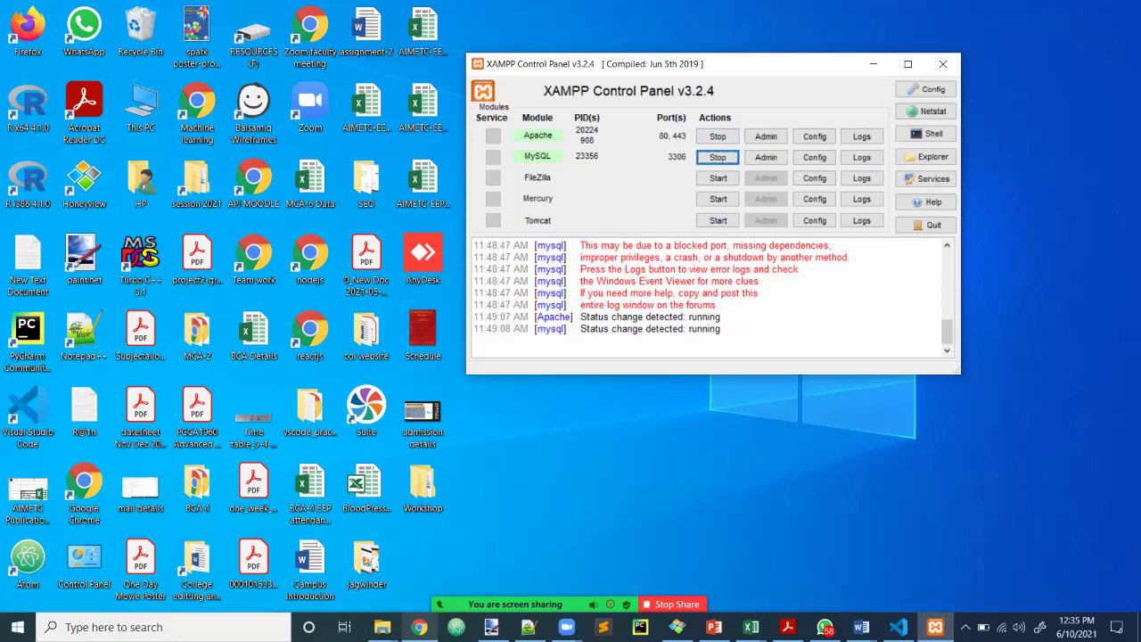
{"action": "left_click", "coordinate": [943, 63]}
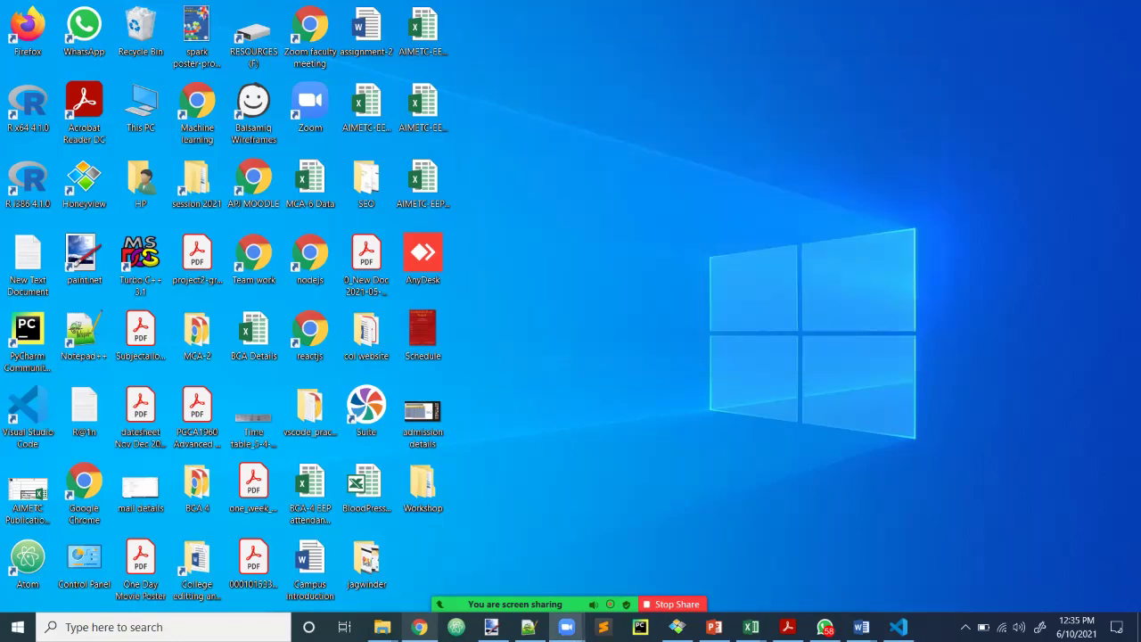
Cut the Workshop folder from the desktop.
{"action": "left_click", "coordinate": [966, 627]}
{"action": "left_click", "coordinate": [141, 105]}
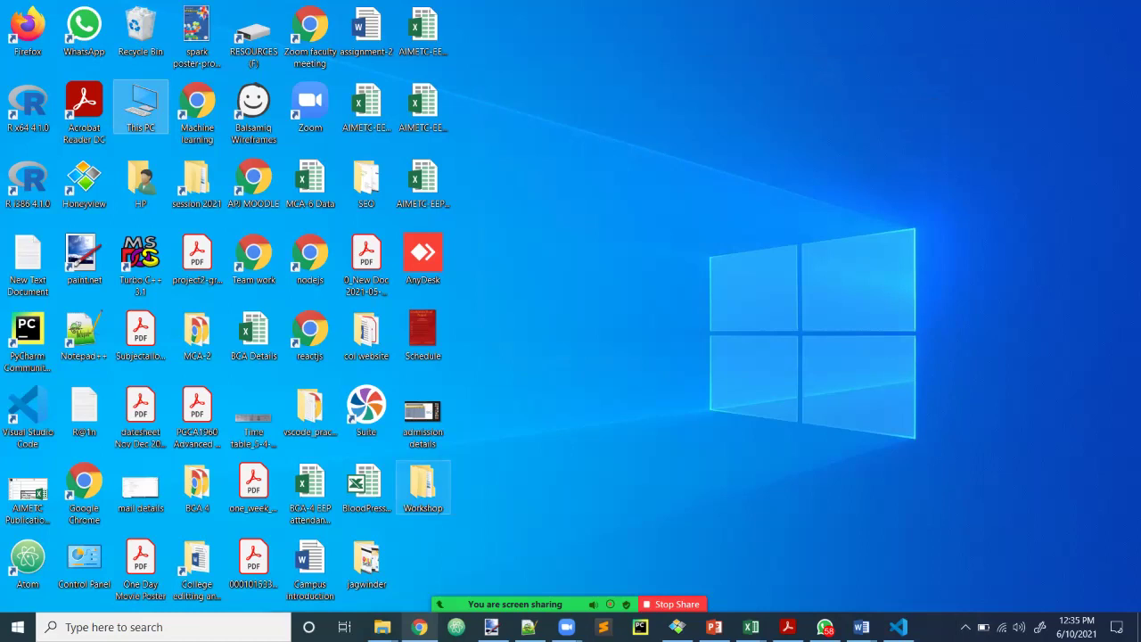
{"action": "double_click", "coordinate": [422, 488]}
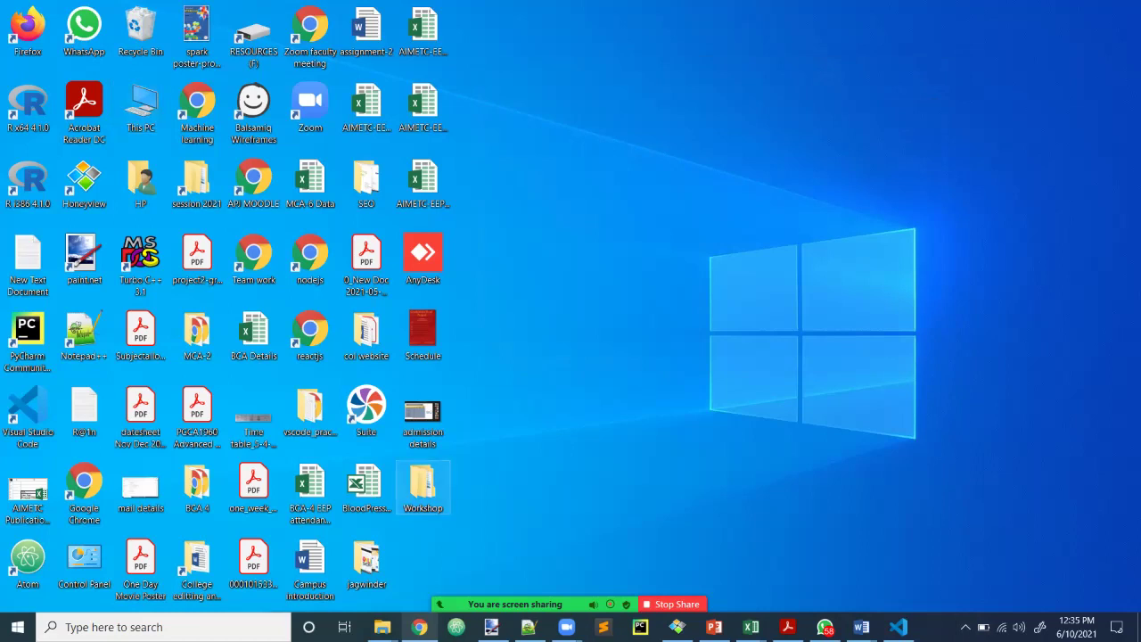
{"action": "right_click", "coordinate": [433, 477]}
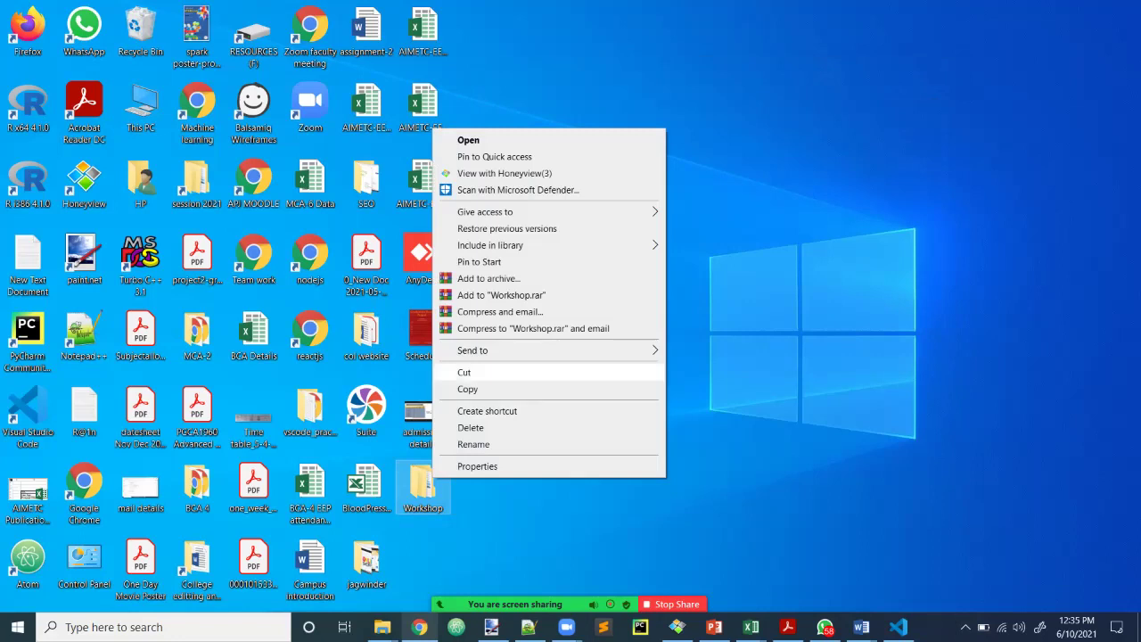
{"action": "left_click", "coordinate": [464, 372]}
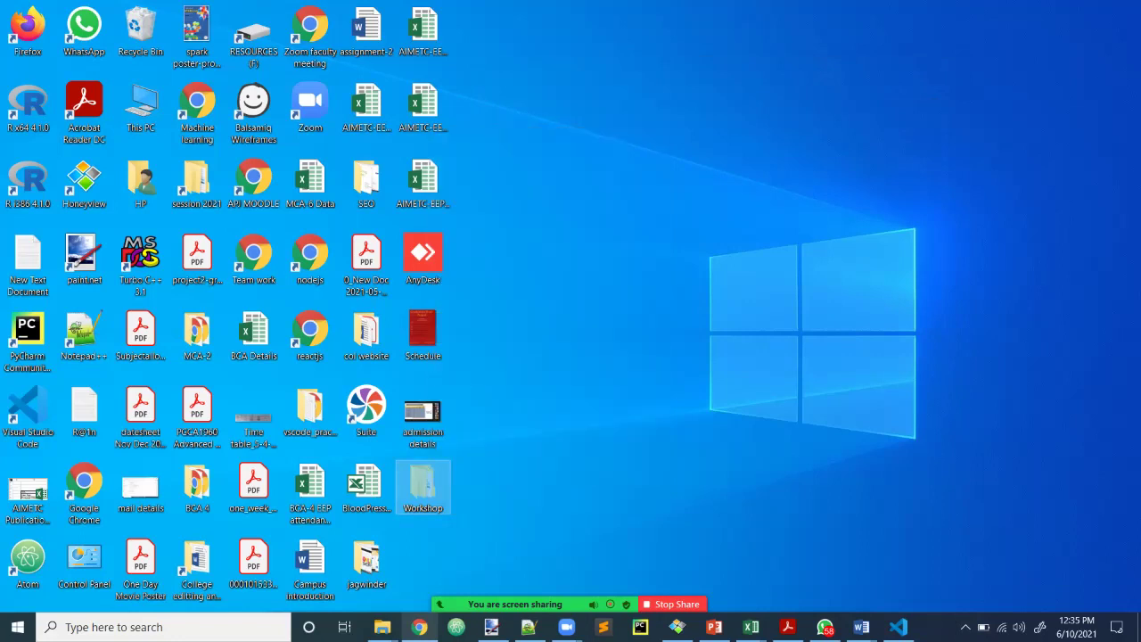
Open the htdocs folder inside xampp on Local Disk (C:) in a new File Explorer window.
{"action": "left_click", "coordinate": [141, 106]}
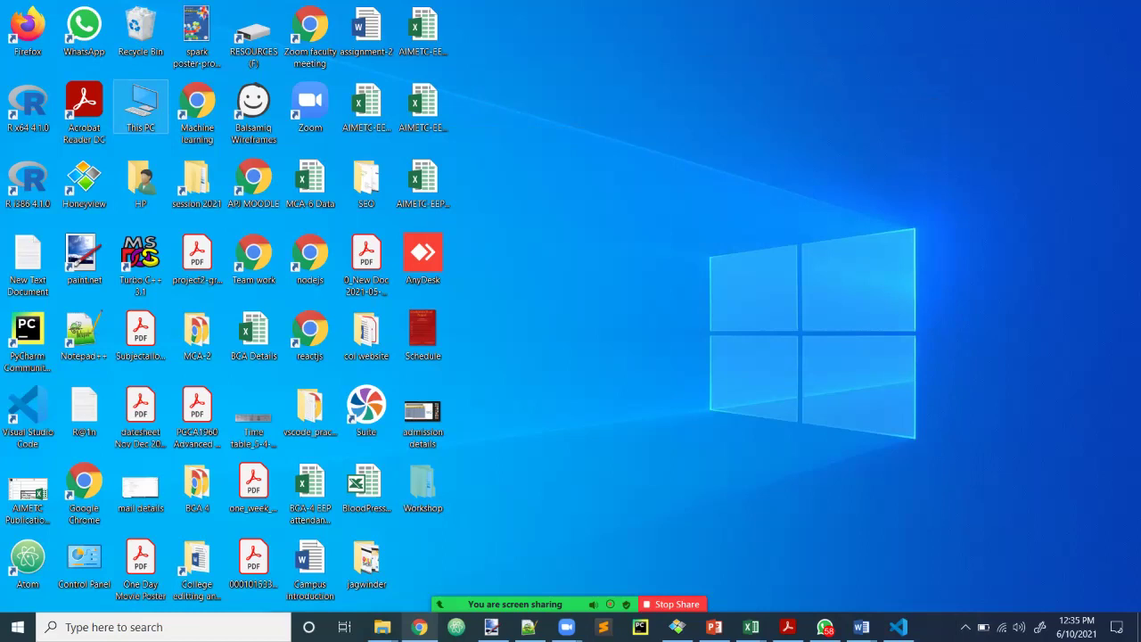
{"action": "key", "text": "Return"}
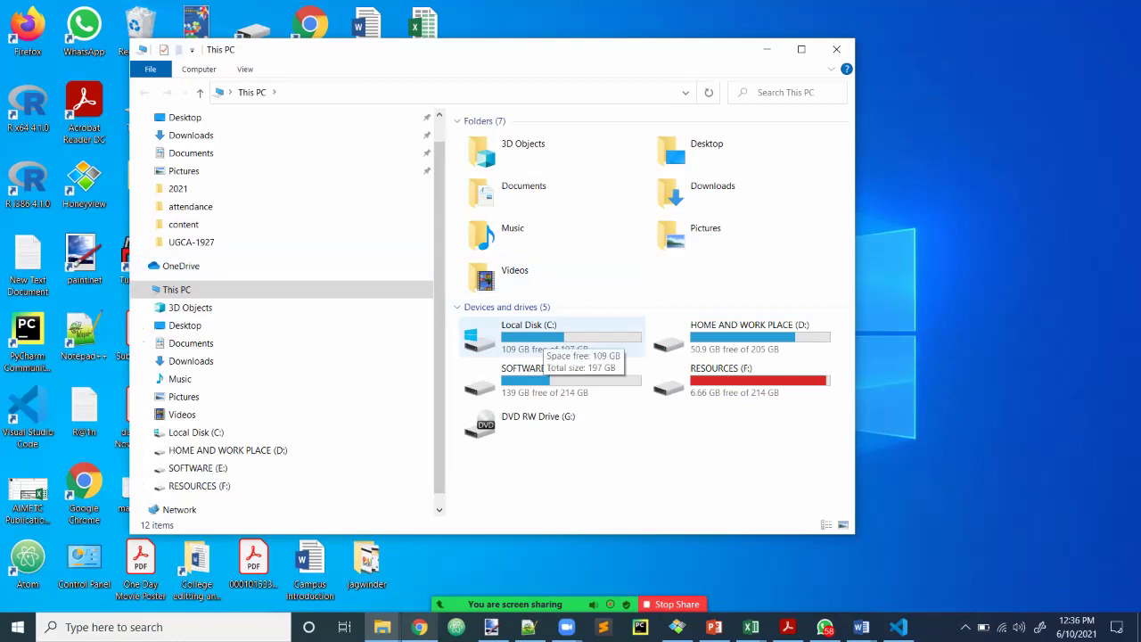
{"action": "double_click", "coordinate": [535, 337]}
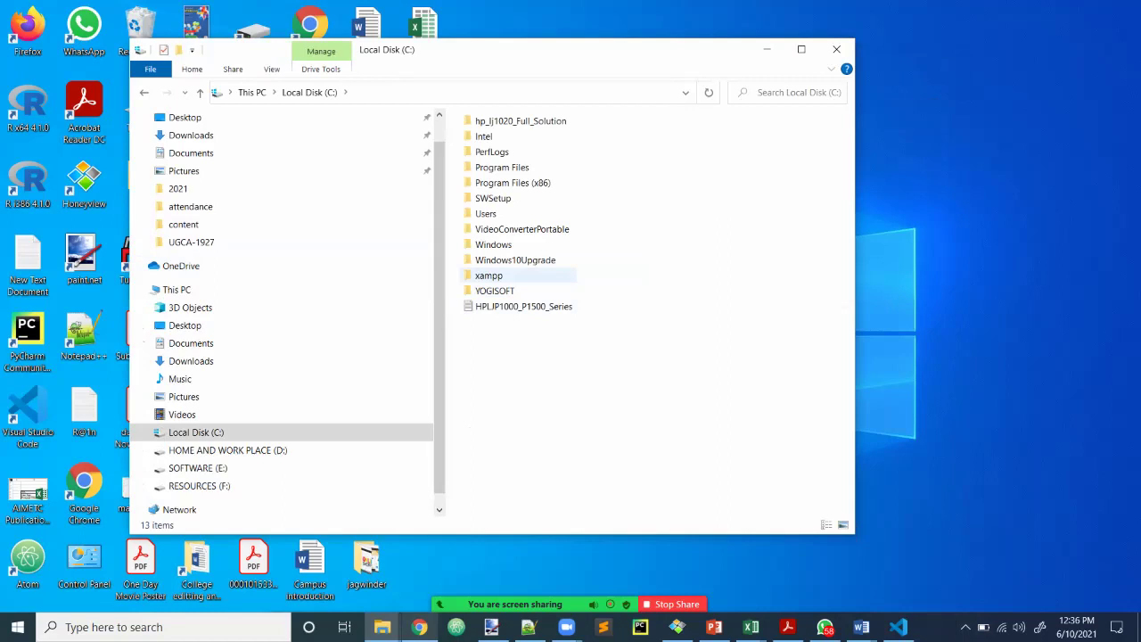
{"action": "double_click", "coordinate": [488, 276]}
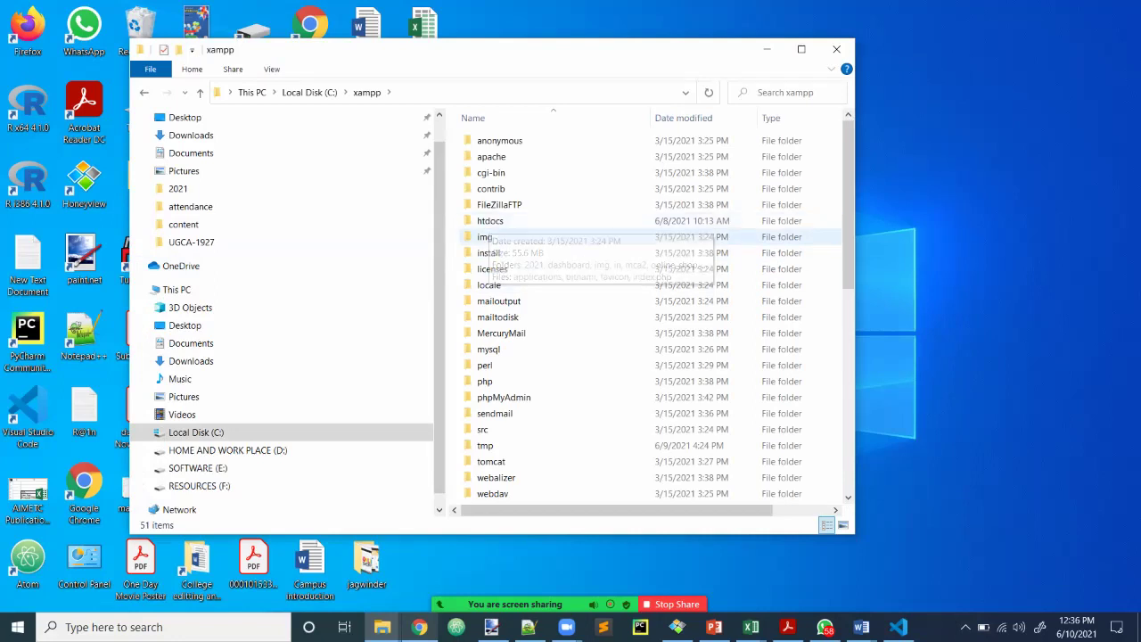
{"action": "double_click", "coordinate": [490, 221]}
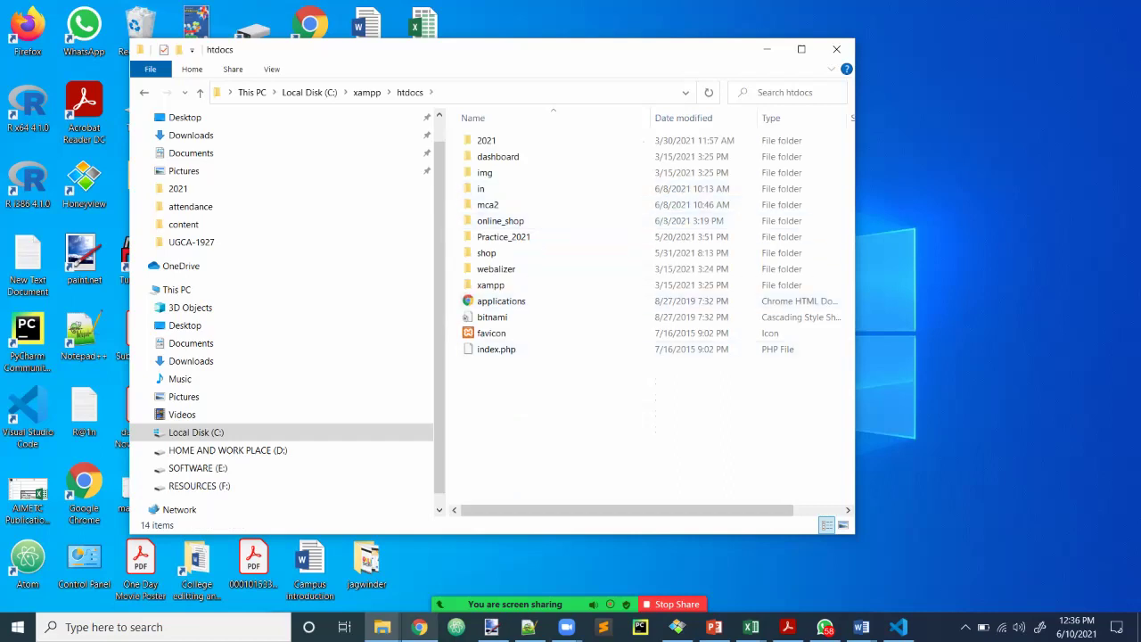
Try to paste the cut Workshop folder into htdocs, then cancel the move.
{"action": "right_click", "coordinate": [587, 411]}
{"action": "left_click", "coordinate": [622, 298]}
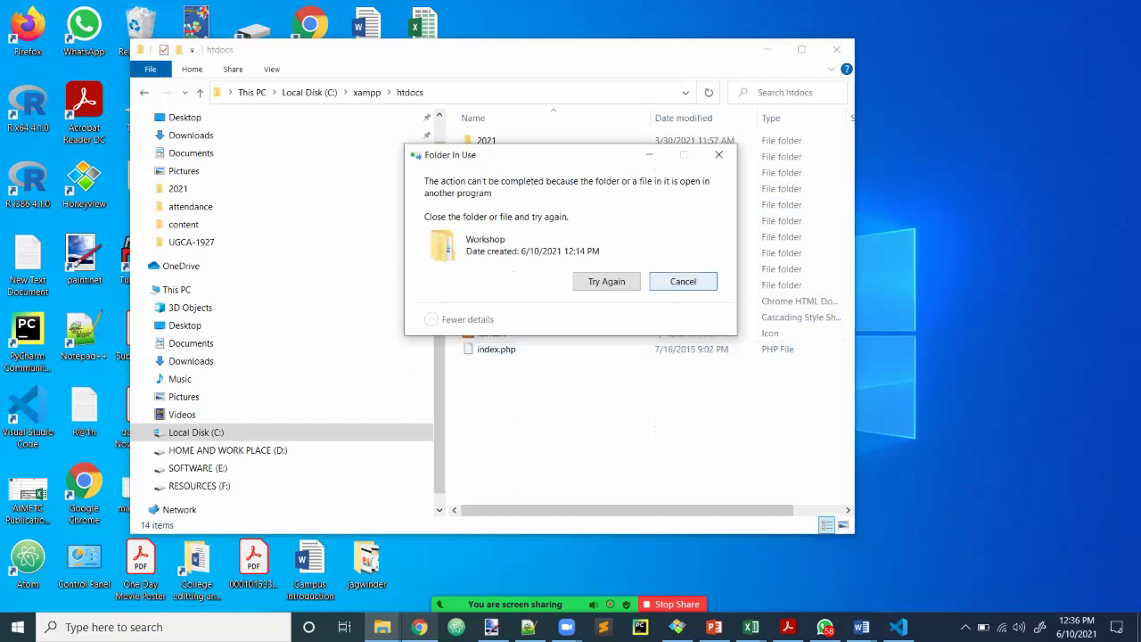
{"action": "left_click", "coordinate": [683, 281]}
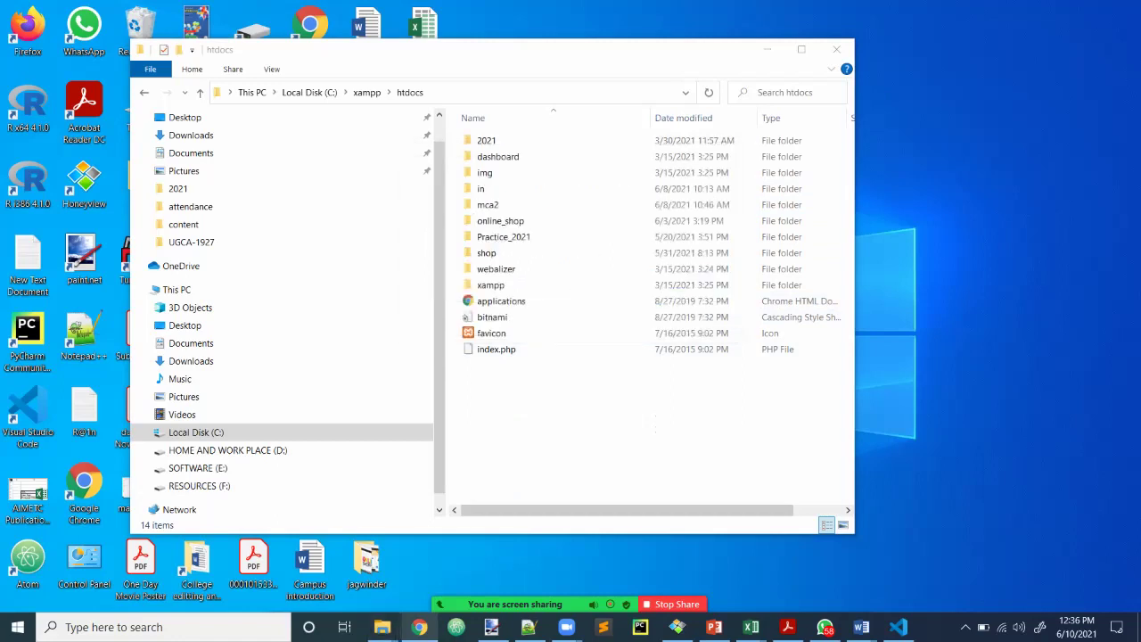
Close Visual Studio Code to release the Workshop folder and show the desktop.
{"action": "left_click", "coordinate": [898, 627]}
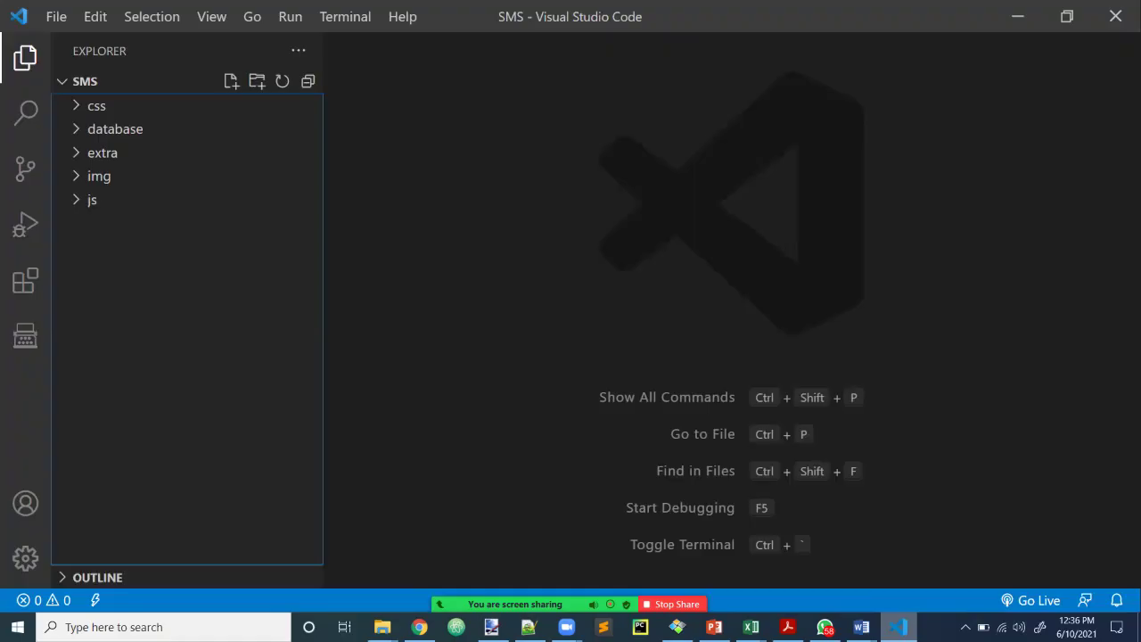
{"action": "left_click", "coordinate": [1116, 16]}
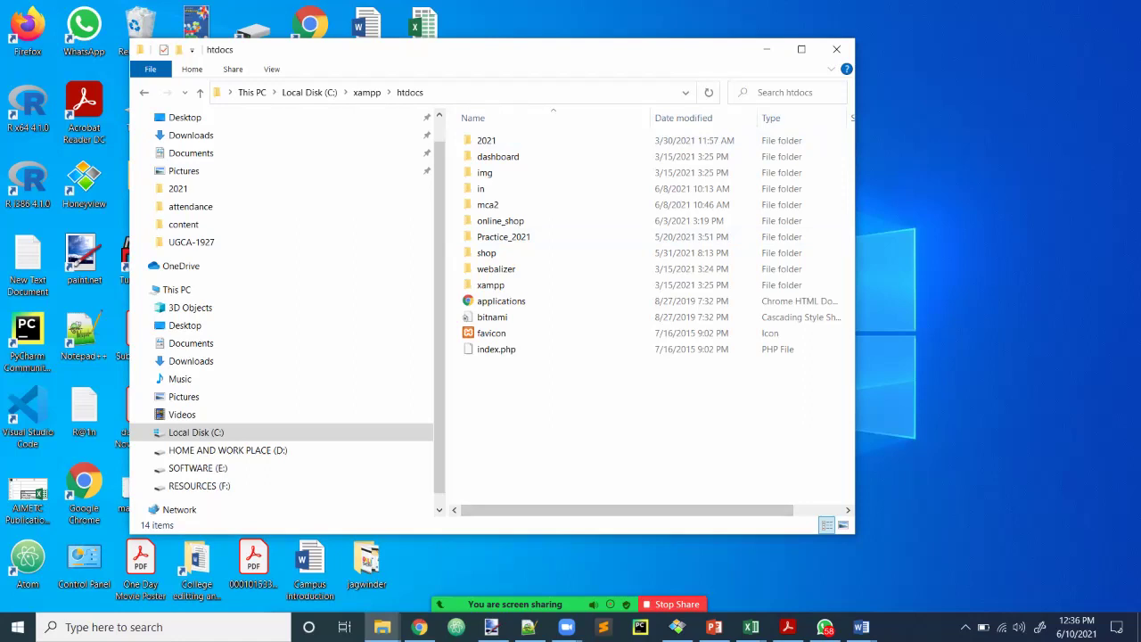
{"action": "right_click", "coordinate": [538, 179]}
{"action": "key", "text": "Escape"}
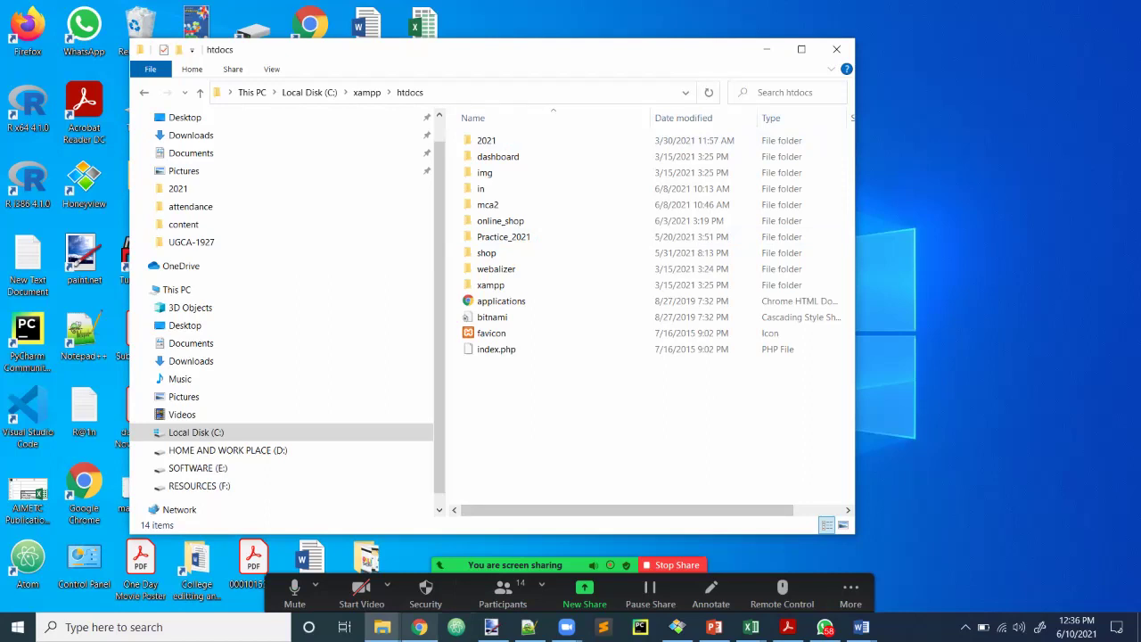
{"action": "key", "text": "super+d"}
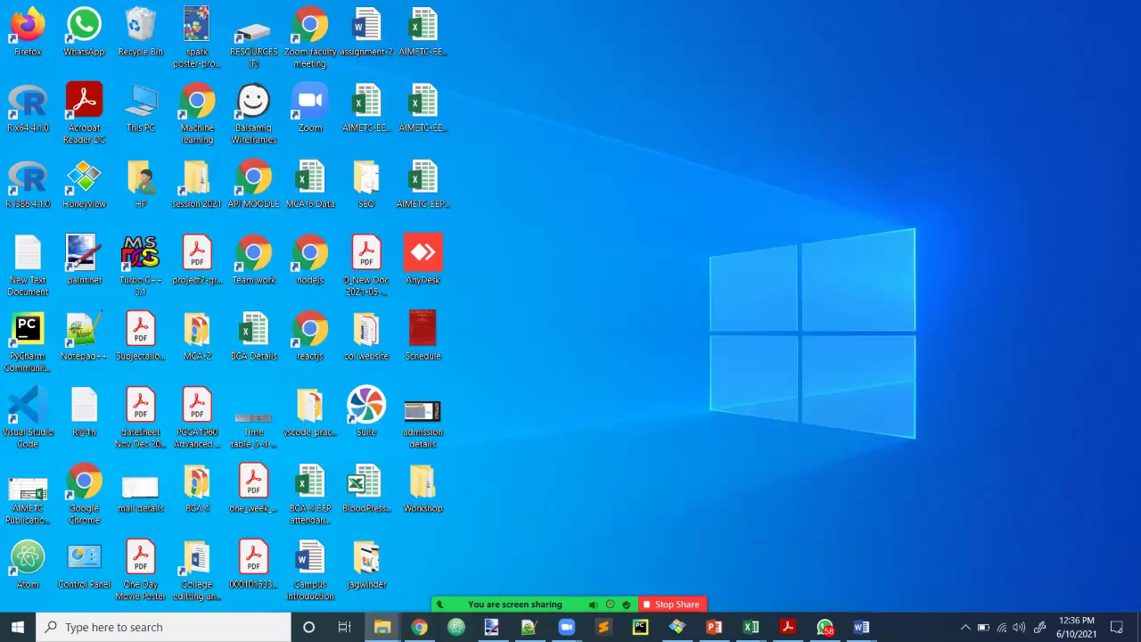
Move the Workshop folder from the desktop into the xampp htdocs folder by cutting and pasting it, keeping its name.
{"action": "left_click", "coordinate": [423, 487]}
{"action": "right_click", "coordinate": [425, 487]}
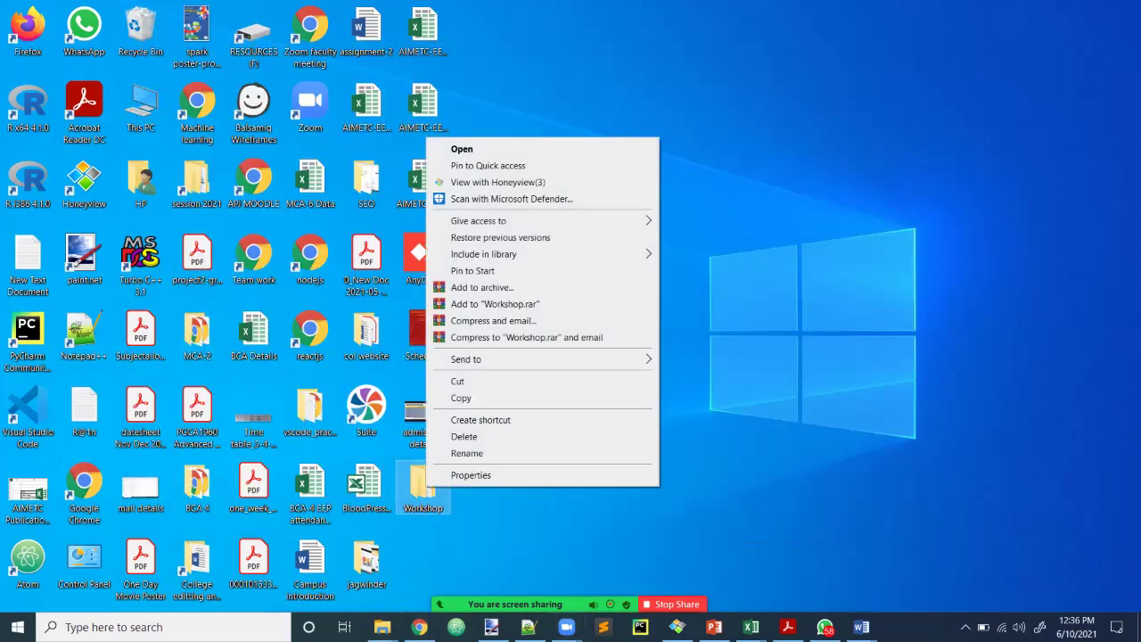
{"action": "left_click", "coordinate": [454, 381]}
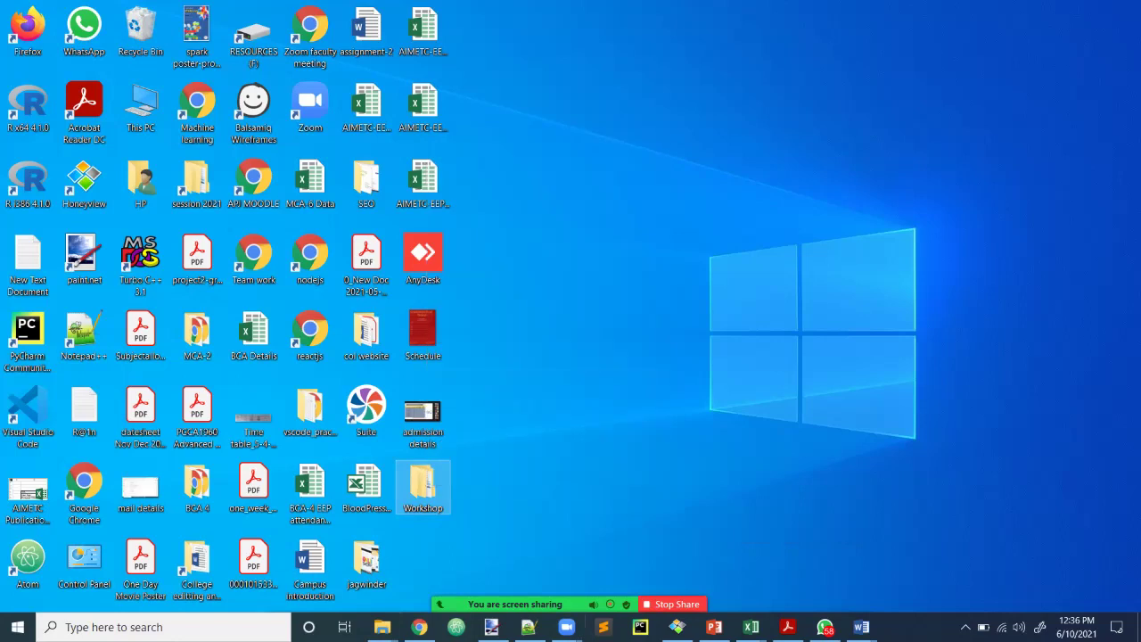
{"action": "left_click", "coordinate": [382, 627]}
{"action": "left_click", "coordinate": [592, 562]}
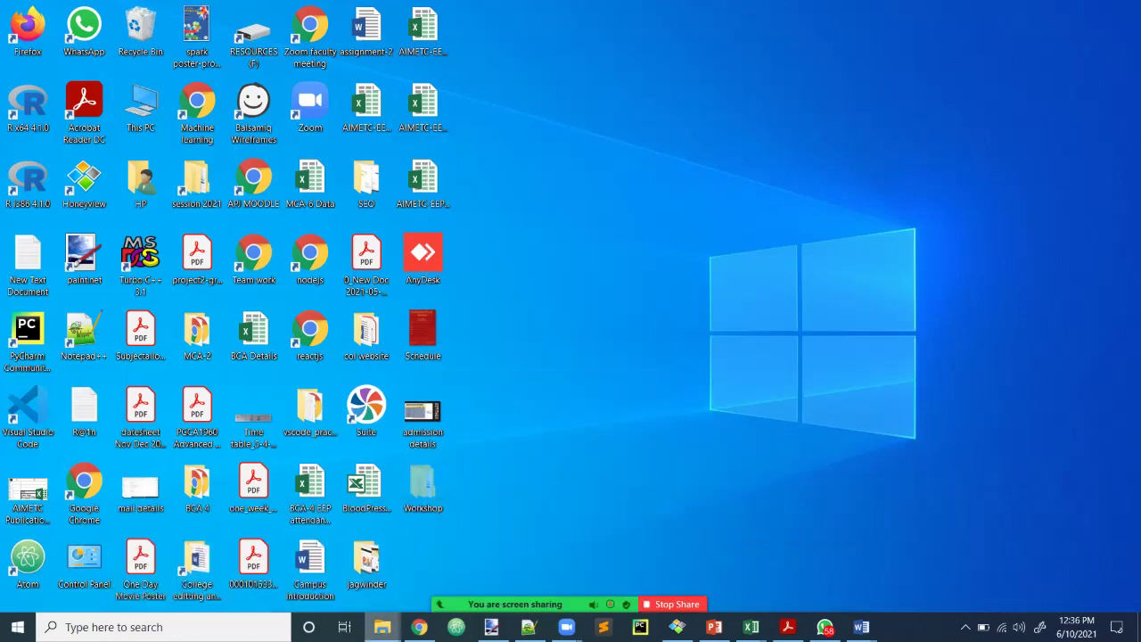
{"action": "right_click", "coordinate": [541, 216]}
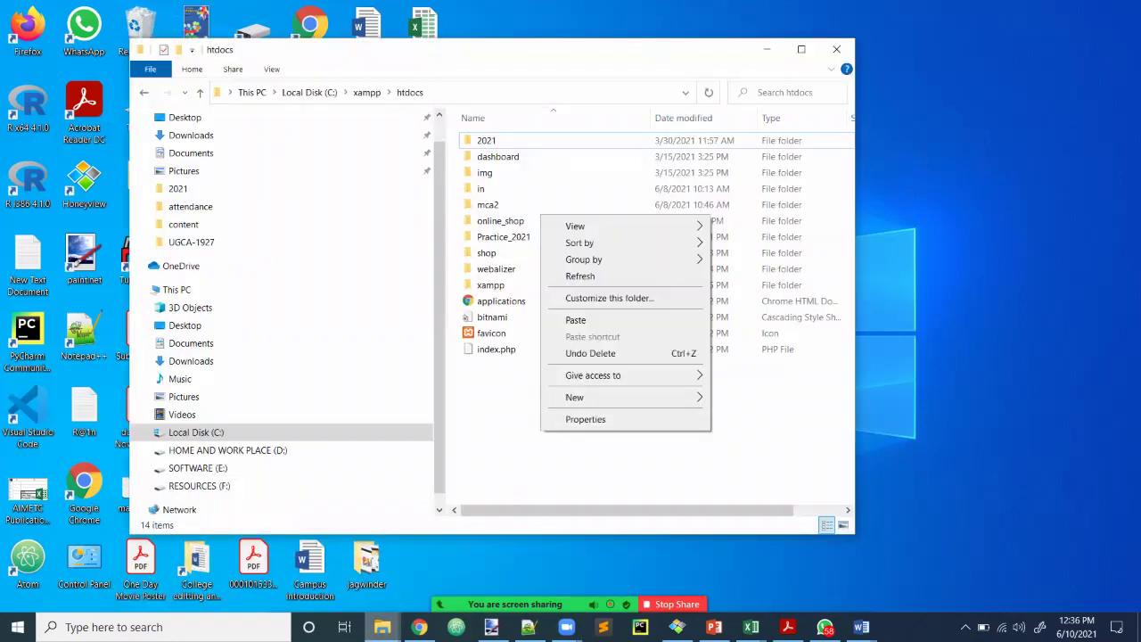
{"action": "left_click", "coordinate": [575, 319]}
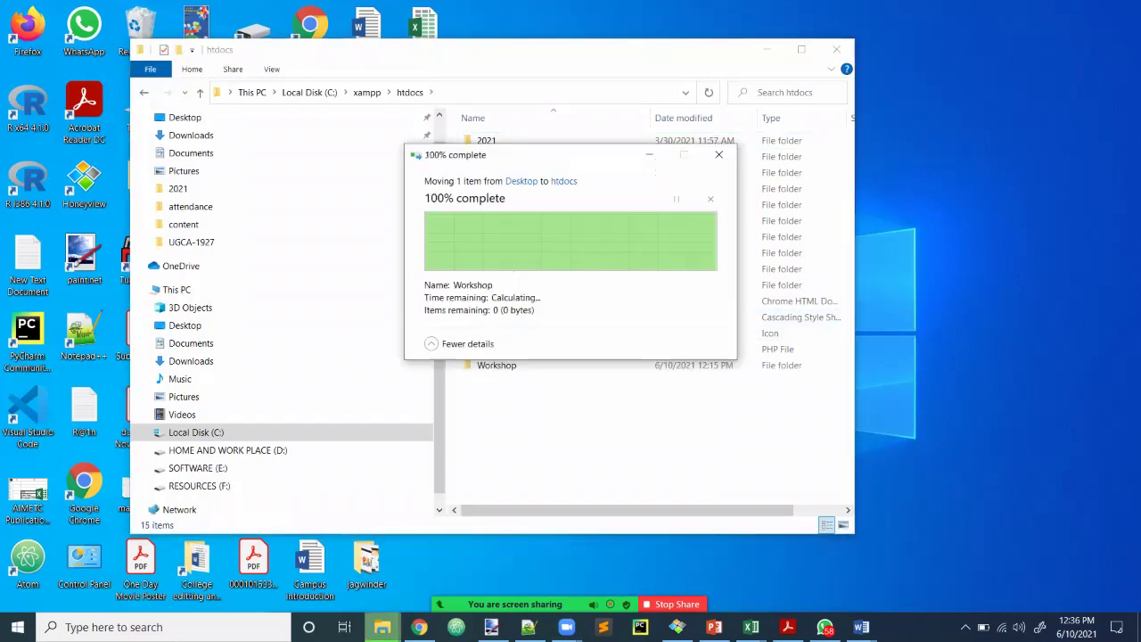
{"action": "key", "text": "F2"}
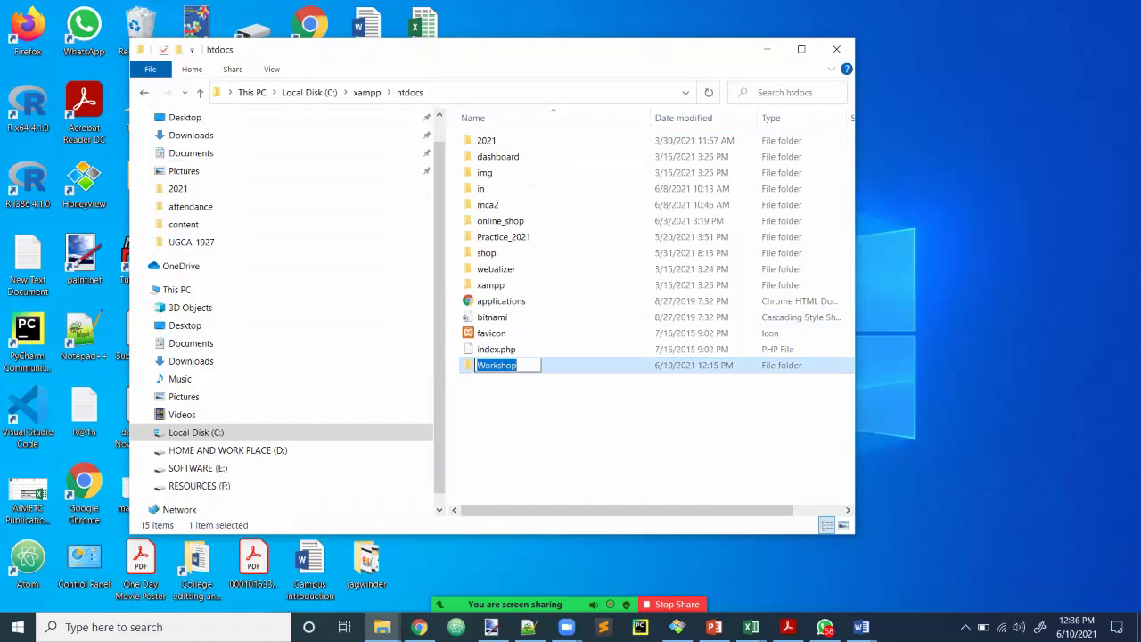
{"action": "key", "text": "Return"}
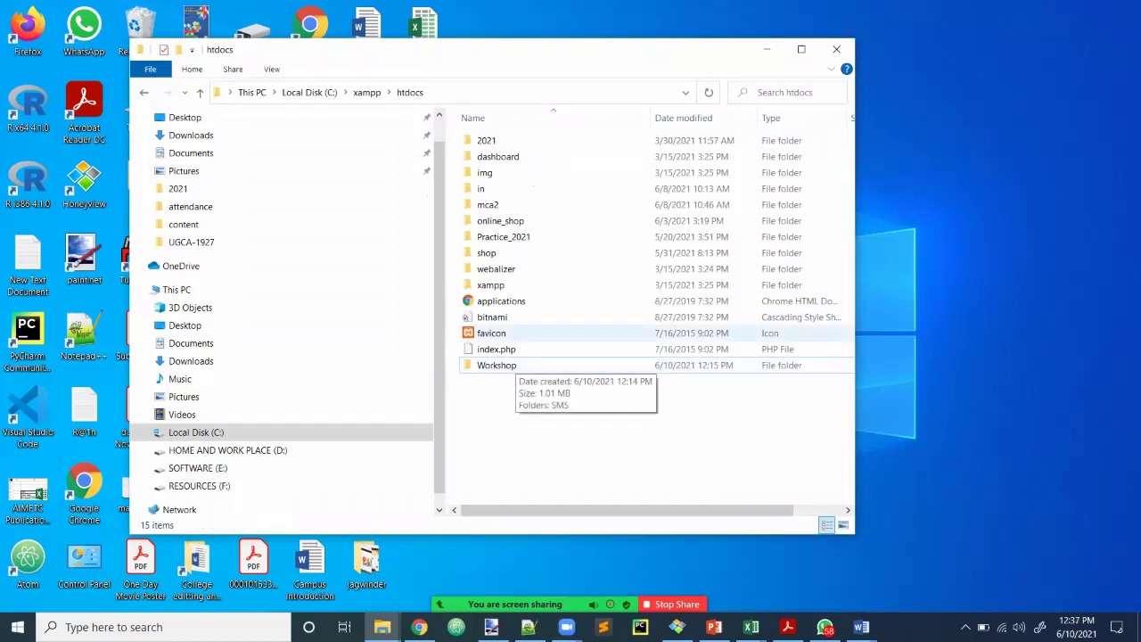
Minimize File Explorer, launch Visual Studio Code and bring up its dialog for opening a folder.
{"action": "left_click", "coordinate": [767, 49]}
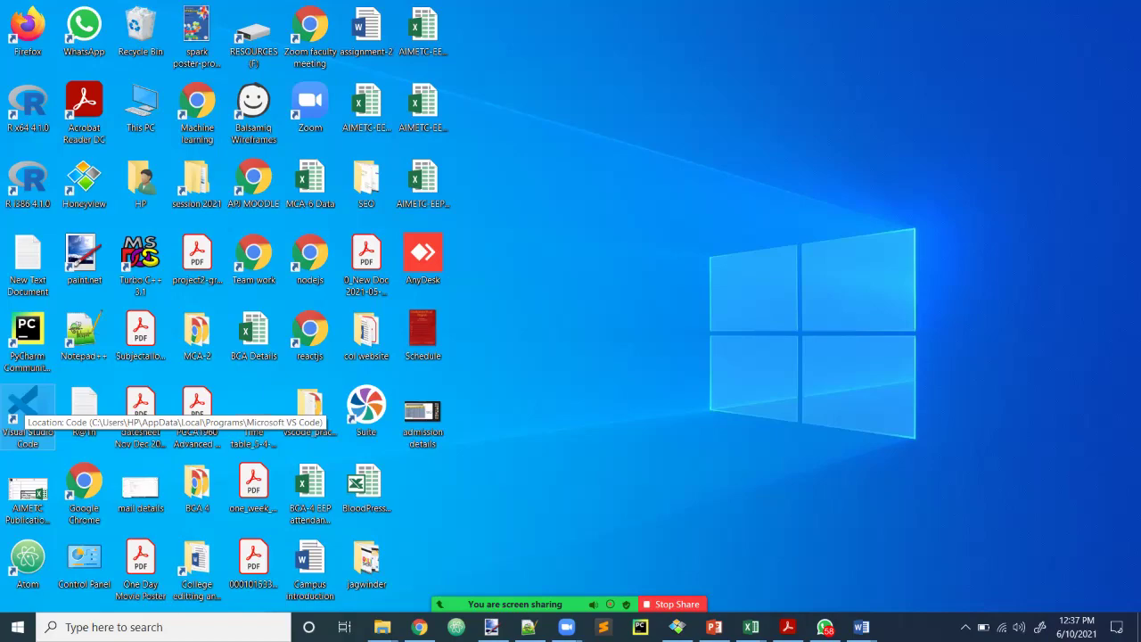
{"action": "double_click", "coordinate": [25, 407]}
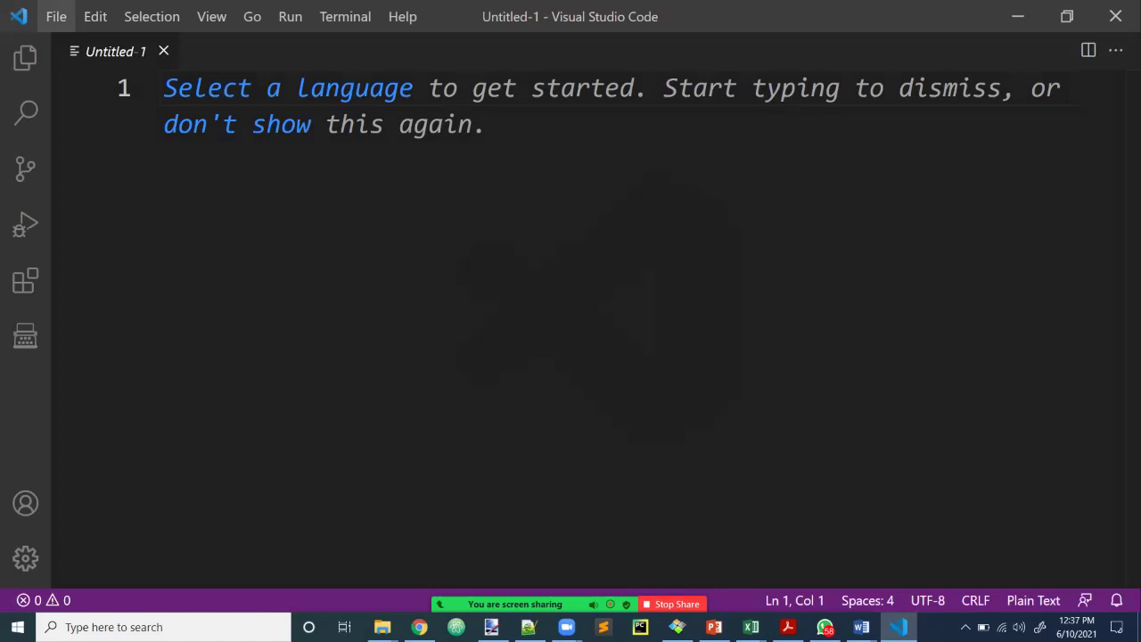
{"action": "left_click", "coordinate": [56, 16]}
{"action": "key", "text": "Right"}
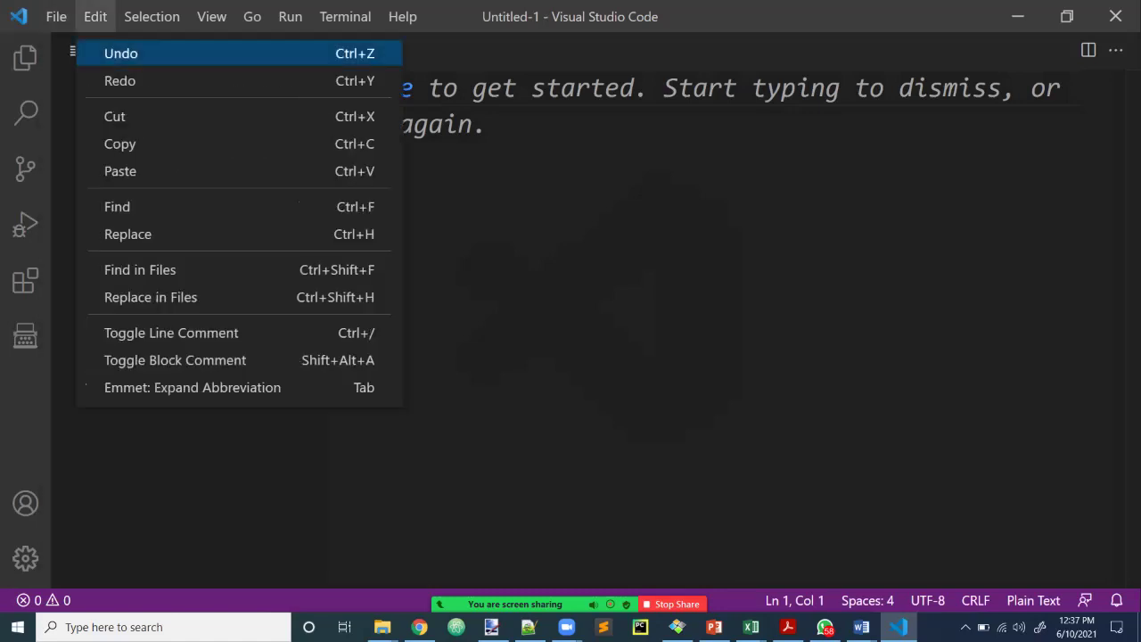
{"action": "key", "text": "Escape"}
{"action": "left_click", "coordinate": [56, 16]}
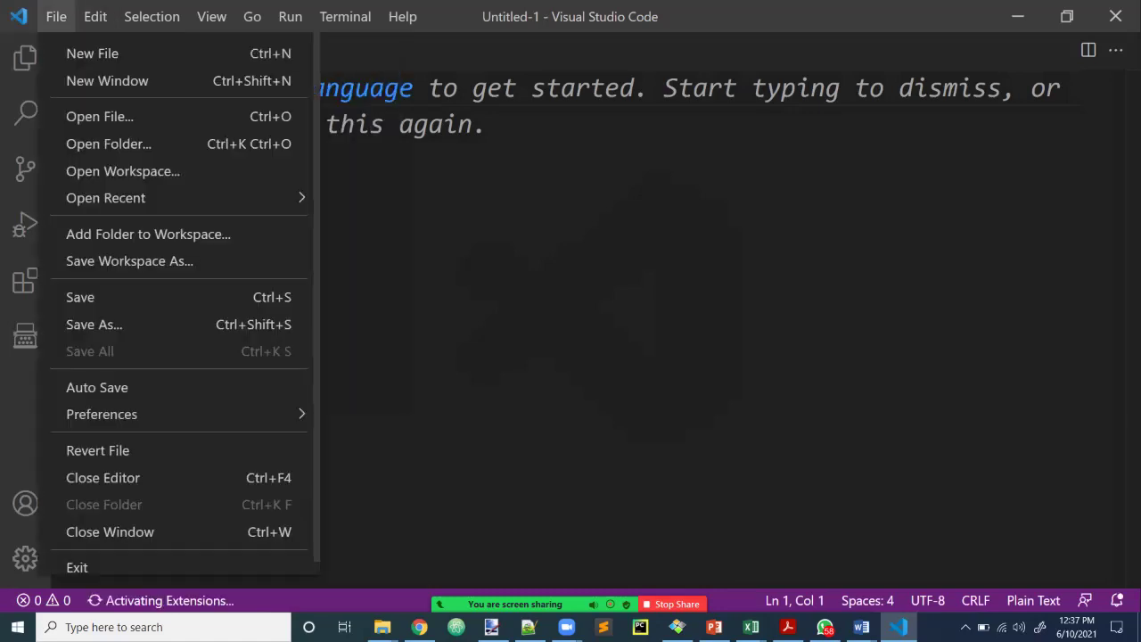
{"action": "key", "text": "Return"}
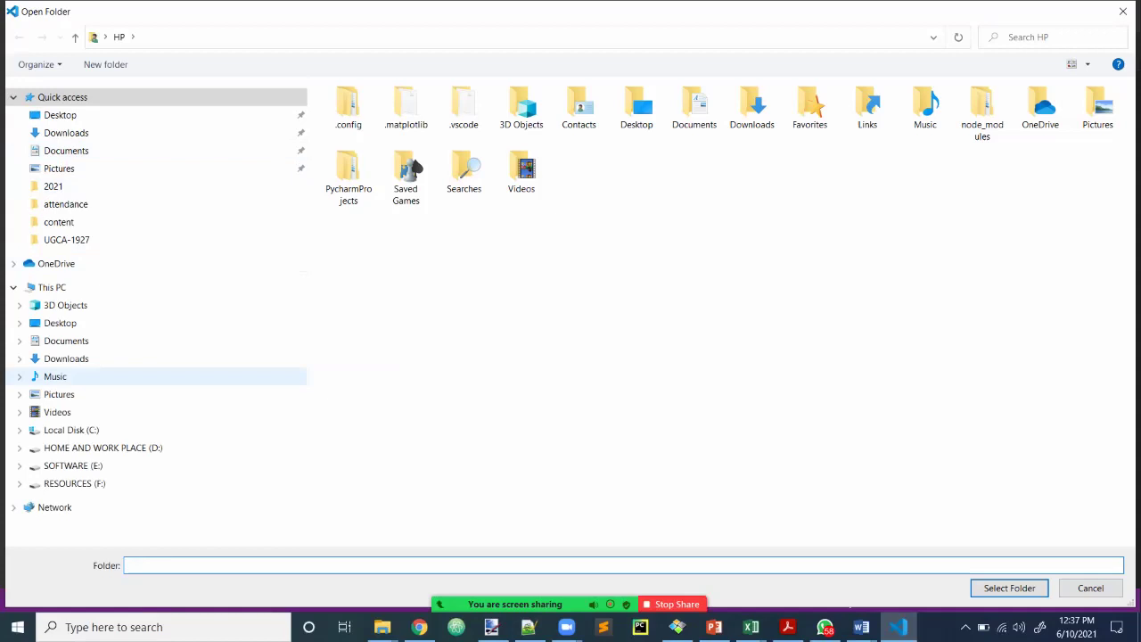
Open the SMS folder from C:\xampp\htdocs\Workshop as the project.
{"action": "double_click", "coordinate": [71, 430]}
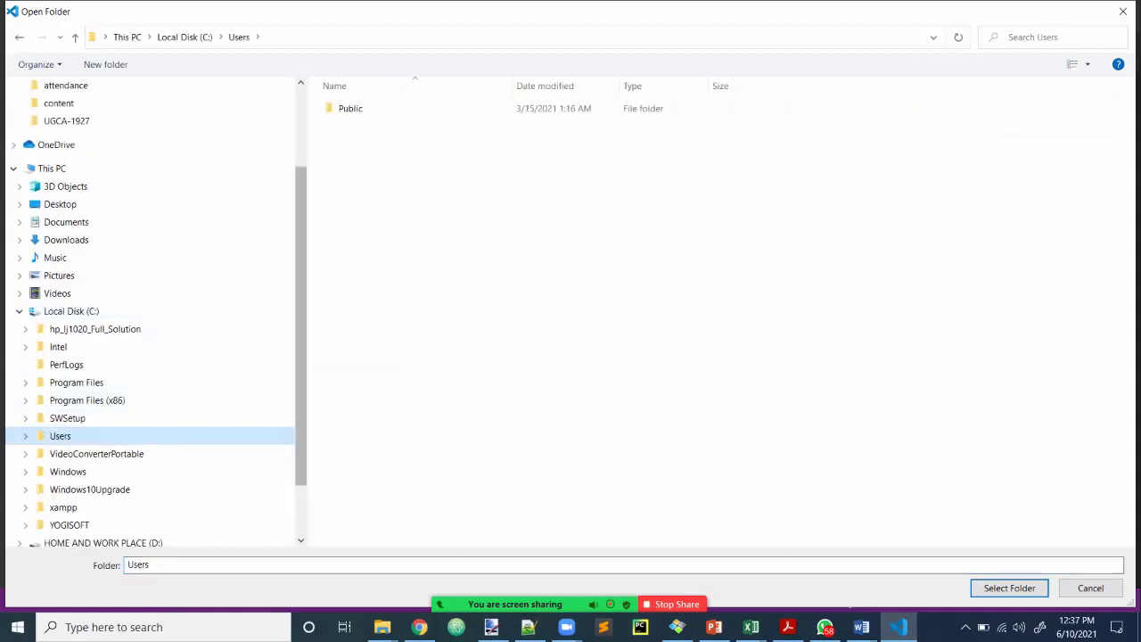
{"action": "double_click", "coordinate": [71, 311]}
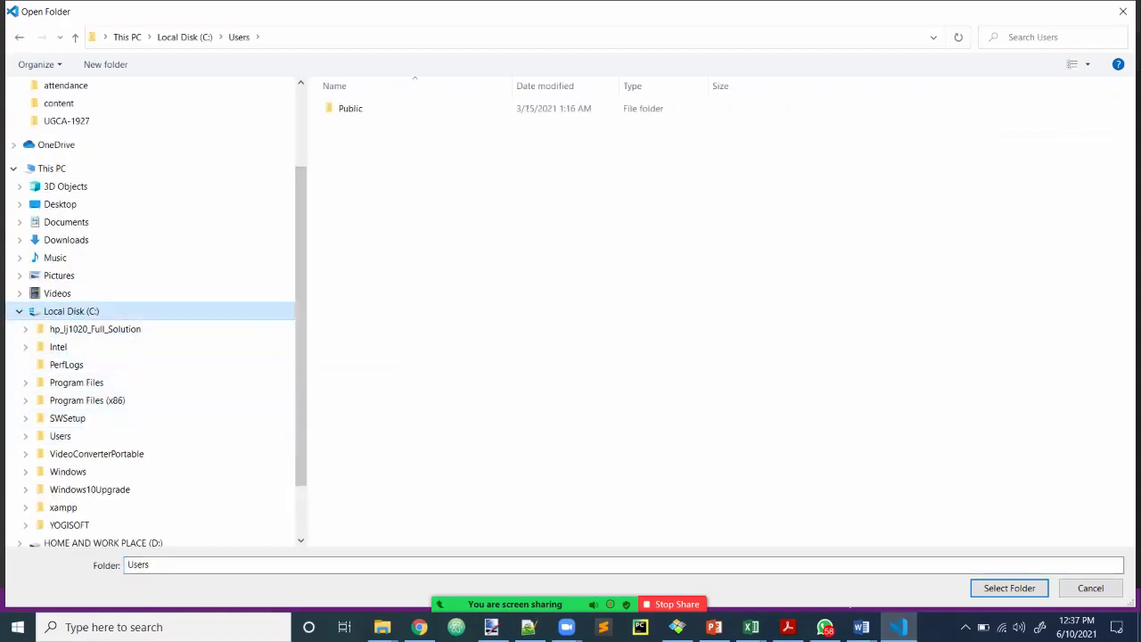
{"action": "double_click", "coordinate": [352, 268]}
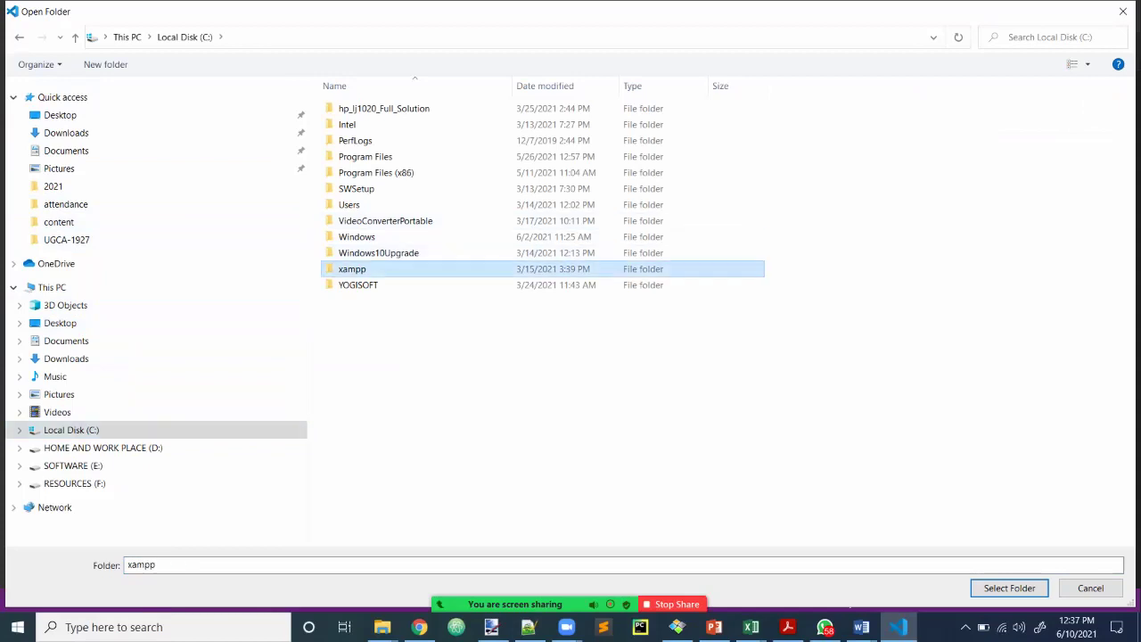
{"action": "double_click", "coordinate": [352, 268]}
{"action": "left_click", "coordinate": [351, 188]}
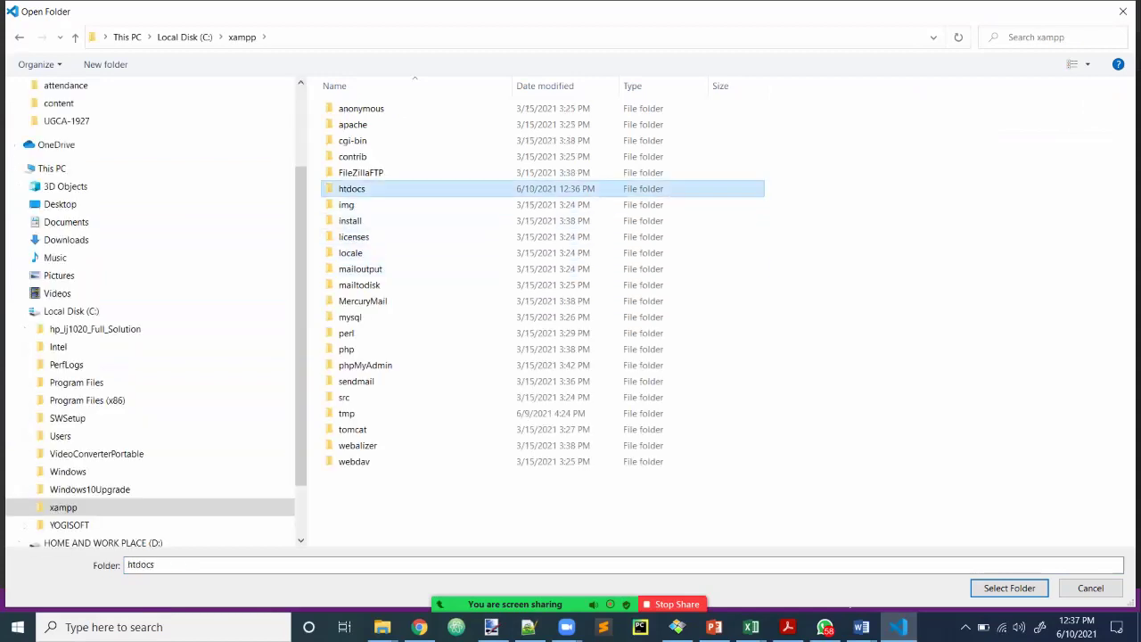
{"action": "double_click", "coordinate": [351, 189]}
{"action": "left_click", "coordinate": [357, 252]}
{"action": "double_click", "coordinate": [358, 253]}
{"action": "left_click", "coordinate": [347, 108]}
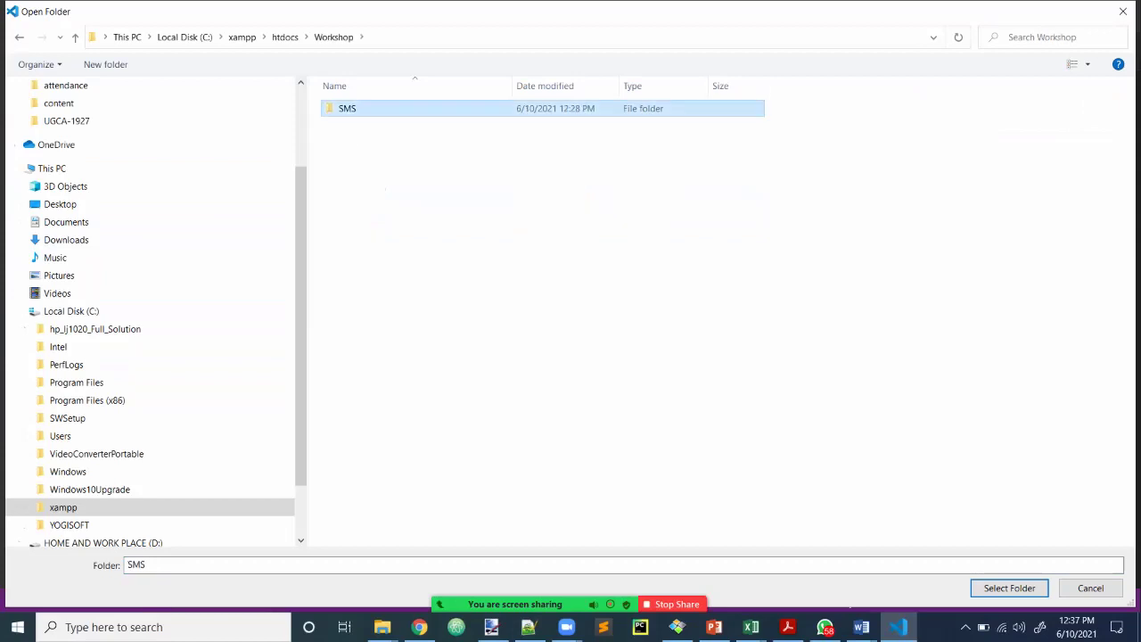
{"action": "left_click", "coordinate": [1009, 588]}
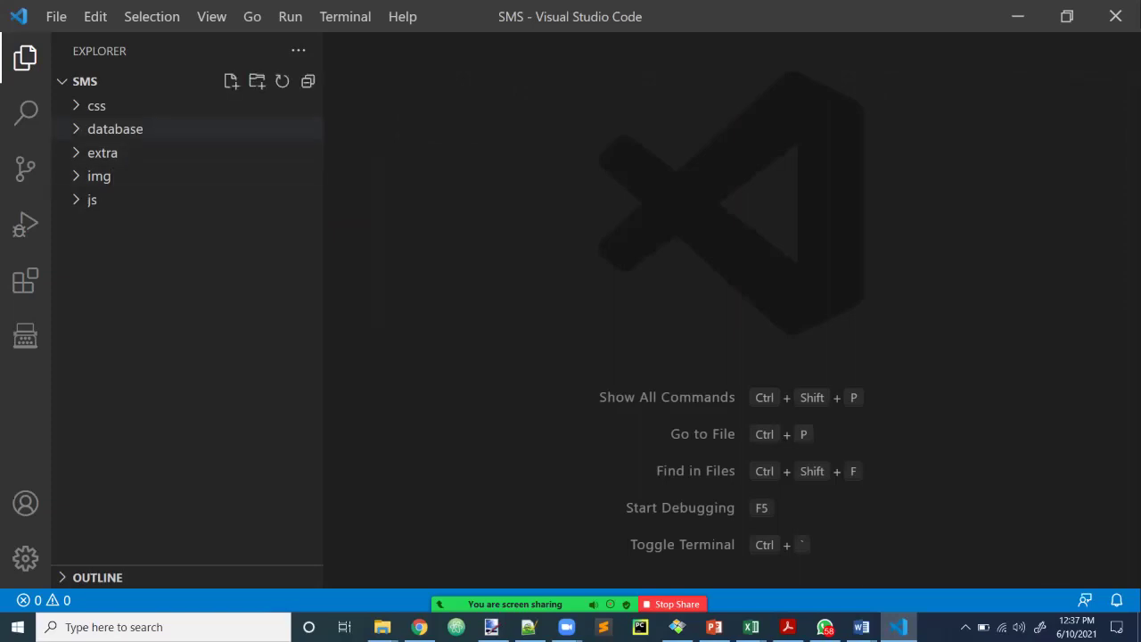
Look inside the css and database folders of the SMS project and collapse them again.
{"action": "left_click", "coordinate": [96, 105]}
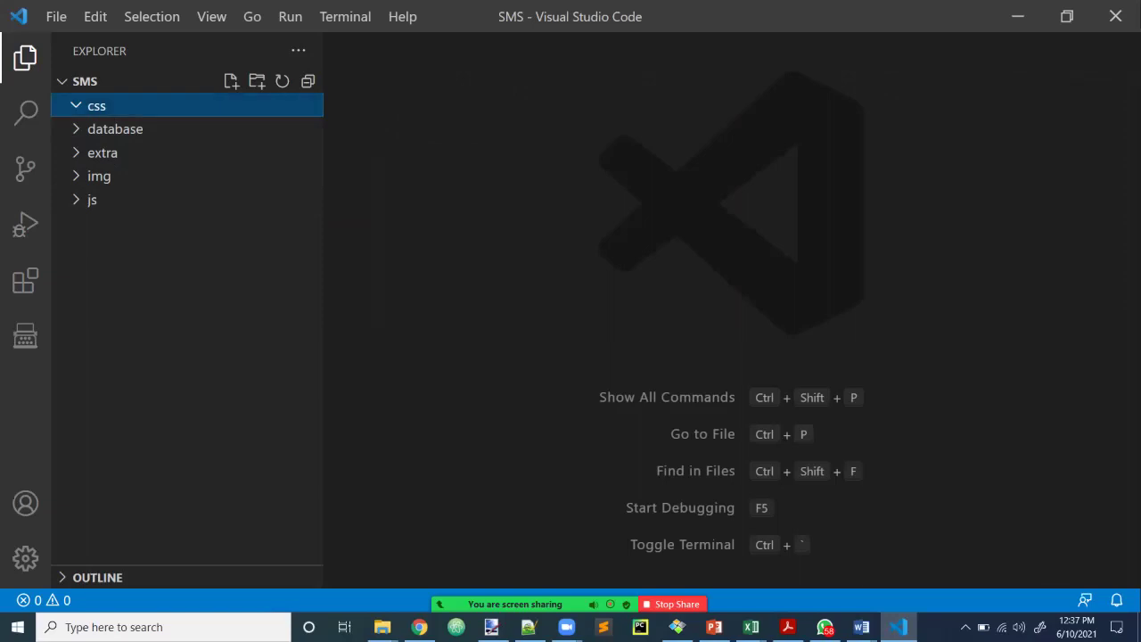
{"action": "left_click", "coordinate": [96, 105]}
{"action": "left_click", "coordinate": [115, 128]}
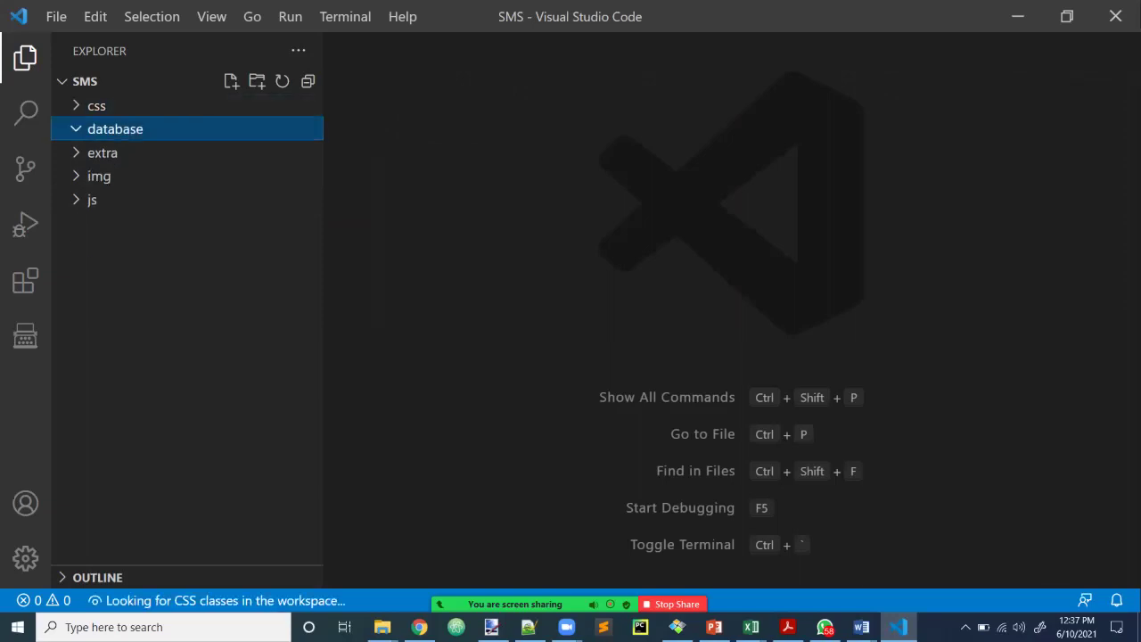
{"action": "left_click", "coordinate": [115, 128]}
{"action": "key", "text": "Escape"}
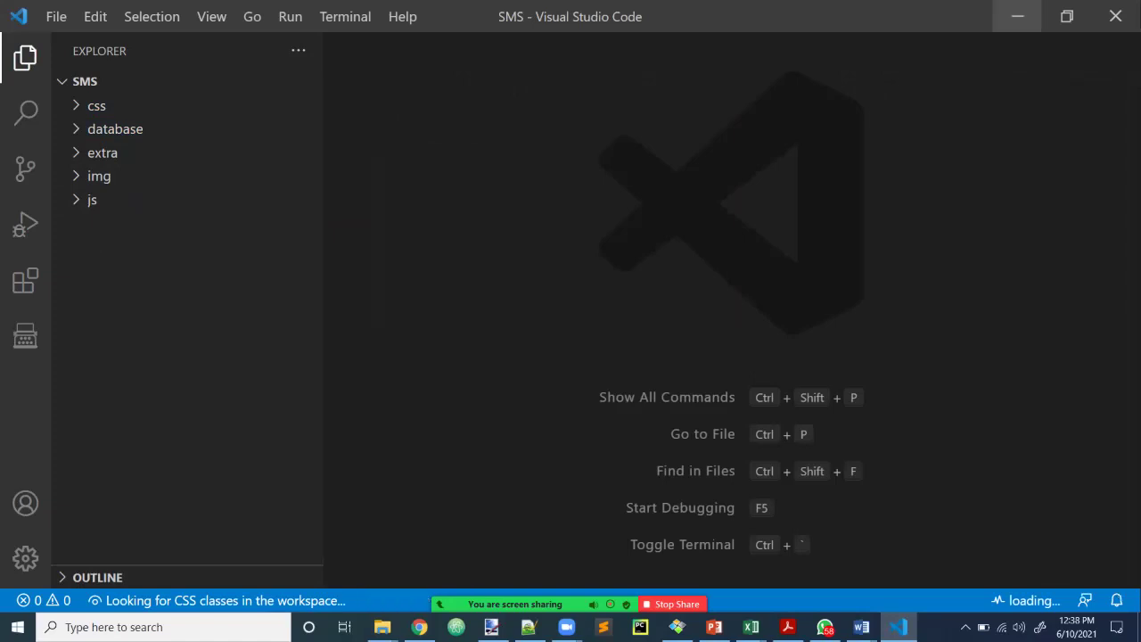
{"action": "left_click", "coordinate": [1017, 16]}
{"action": "mouse_move", "coordinate": [566, 627]}
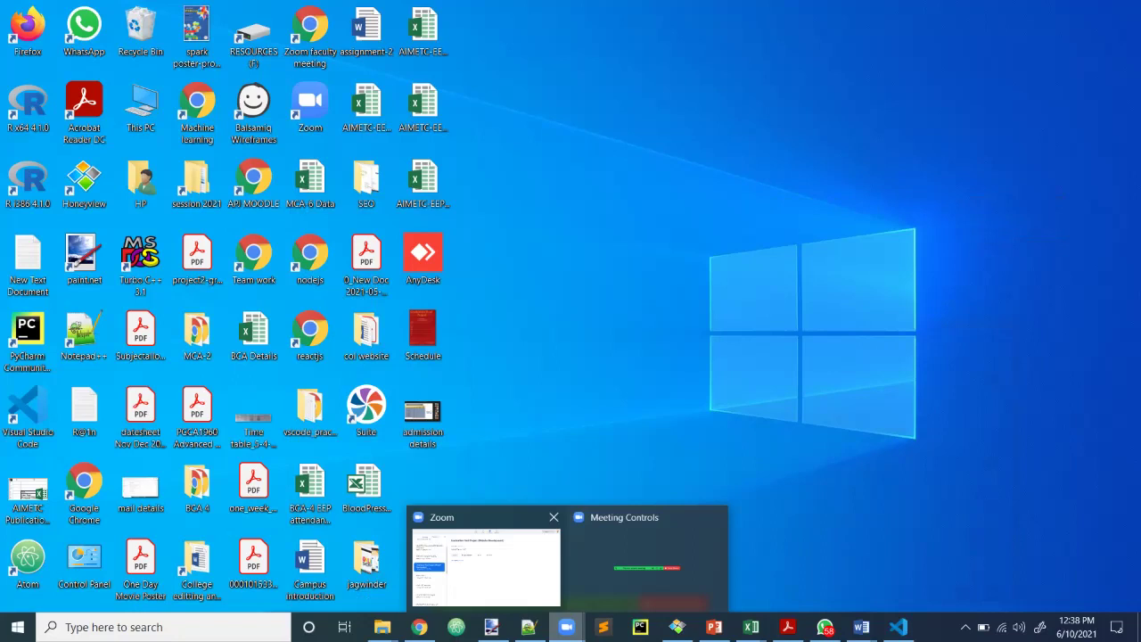
{"action": "left_click", "coordinate": [646, 557]}
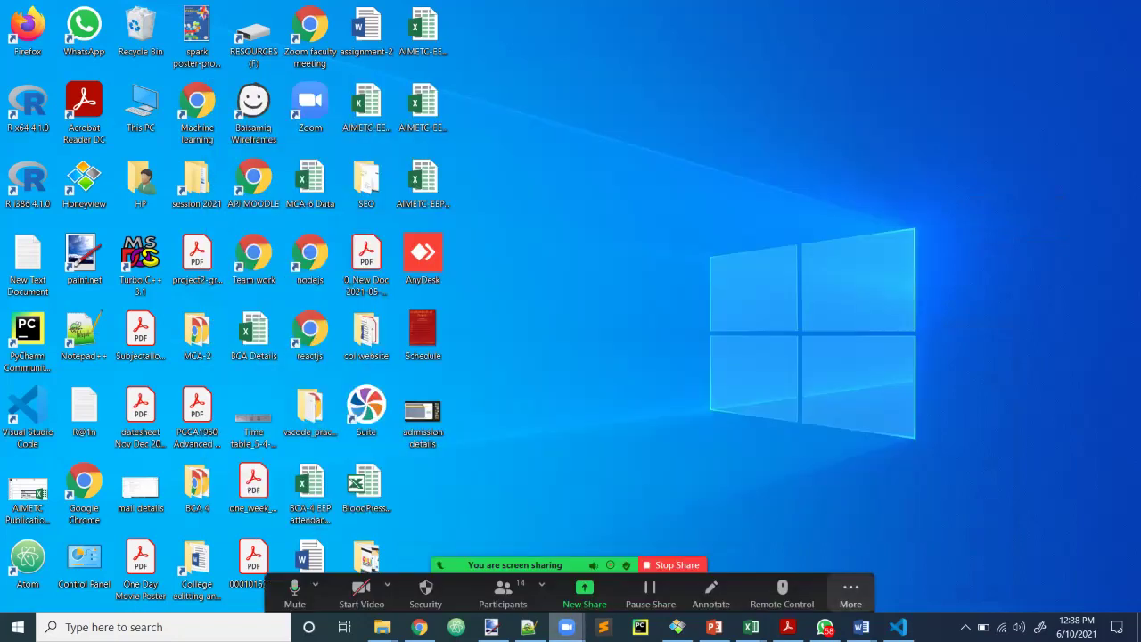
{"action": "mouse_move", "coordinate": [897, 627]}
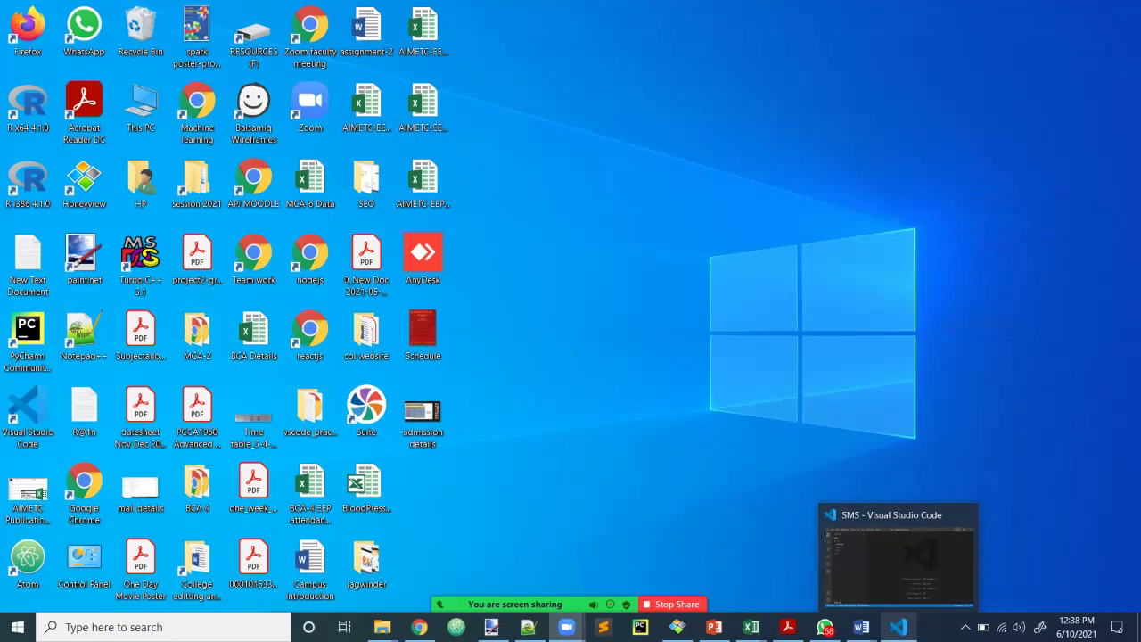
{"action": "left_click", "coordinate": [898, 626]}
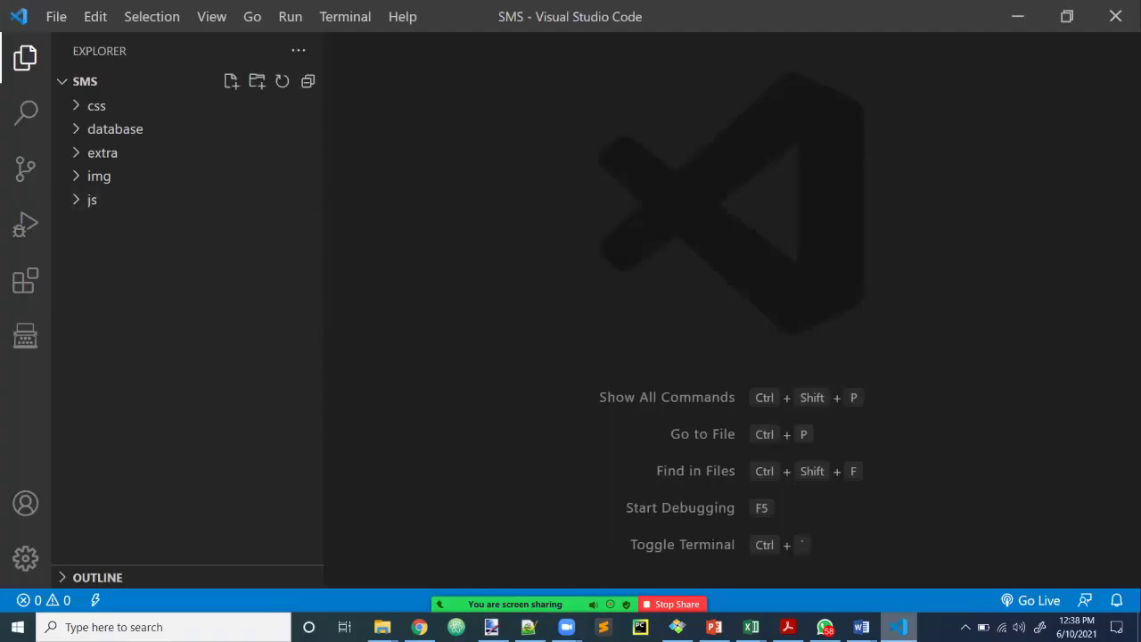
Create a new file named index.php in the root of the SMS project.
{"action": "left_click", "coordinate": [186, 357]}
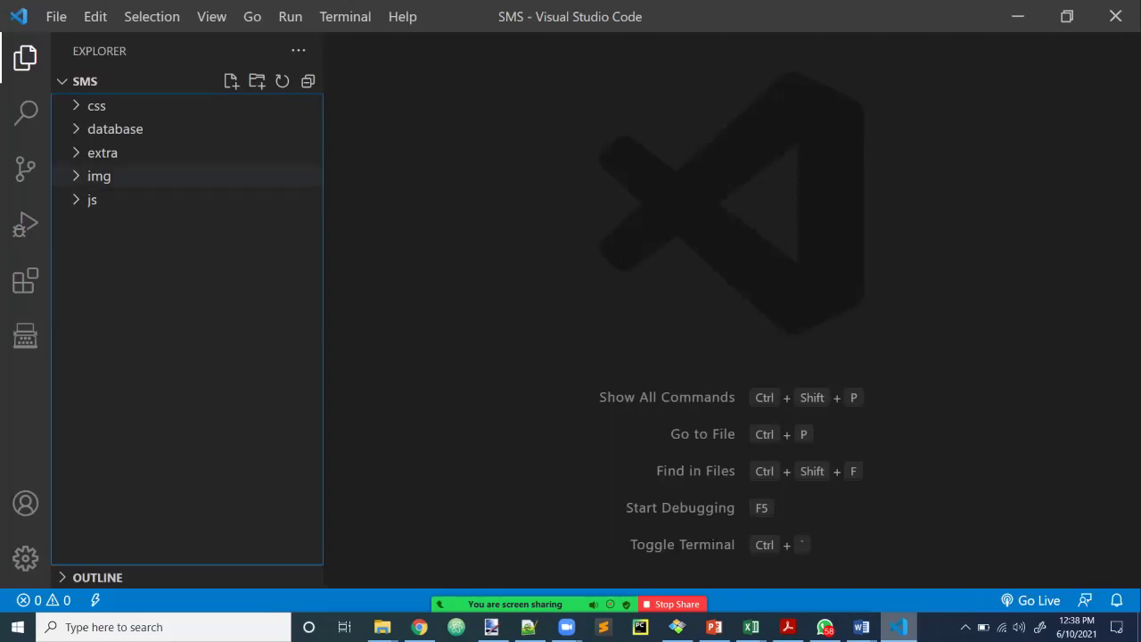
{"action": "left_click", "coordinate": [231, 81]}
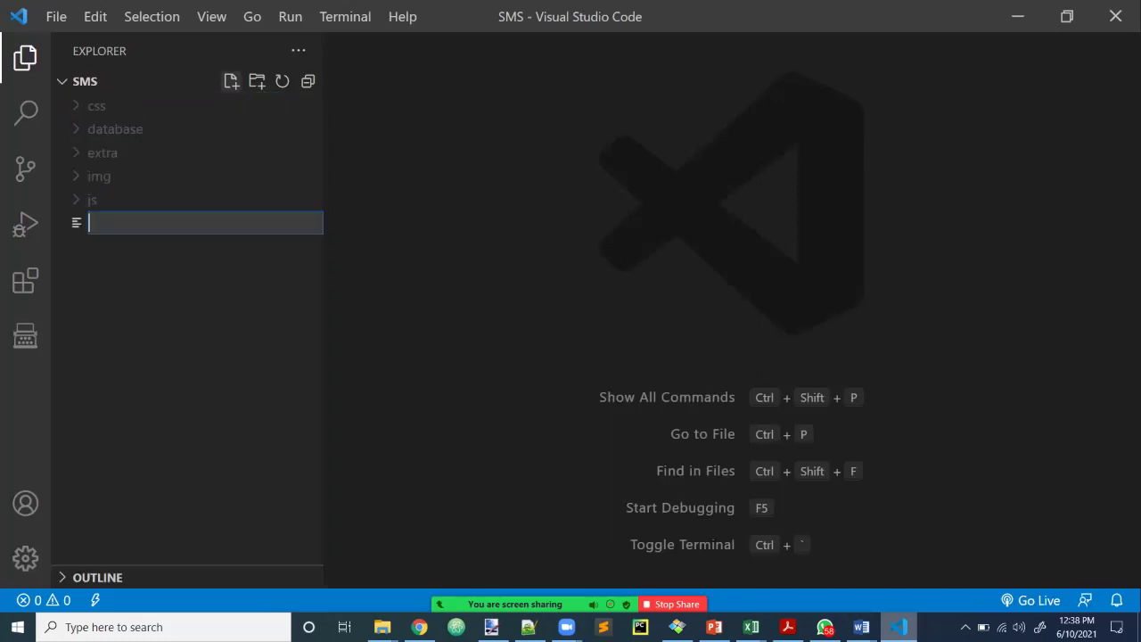
{"action": "type", "text": "index.php"}
{"action": "key", "text": "Escape"}
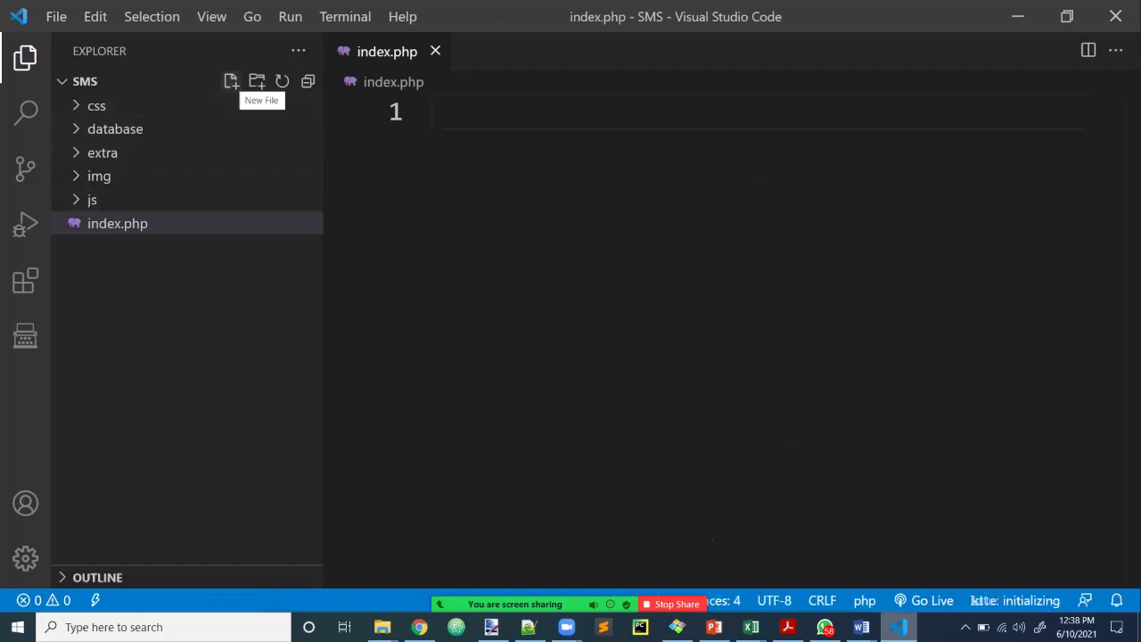
Create a new file named style.css inside the css folder.
{"action": "left_click", "coordinate": [98, 106]}
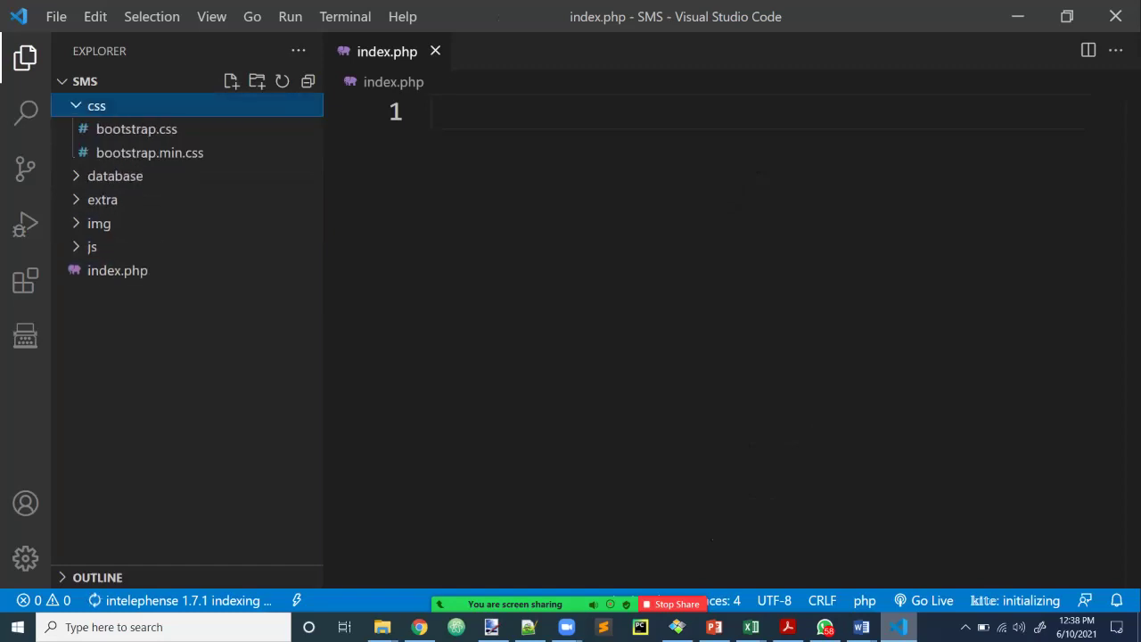
{"action": "right_click", "coordinate": [108, 111]}
{"action": "left_click", "coordinate": [153, 126]}
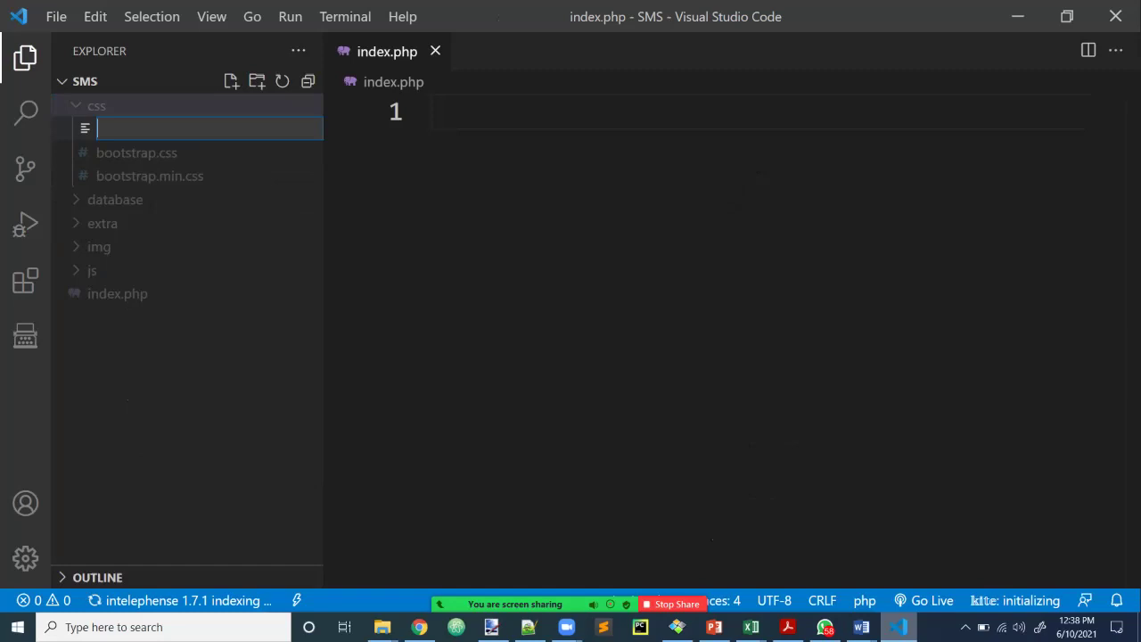
{"action": "type", "text": "style.css"}
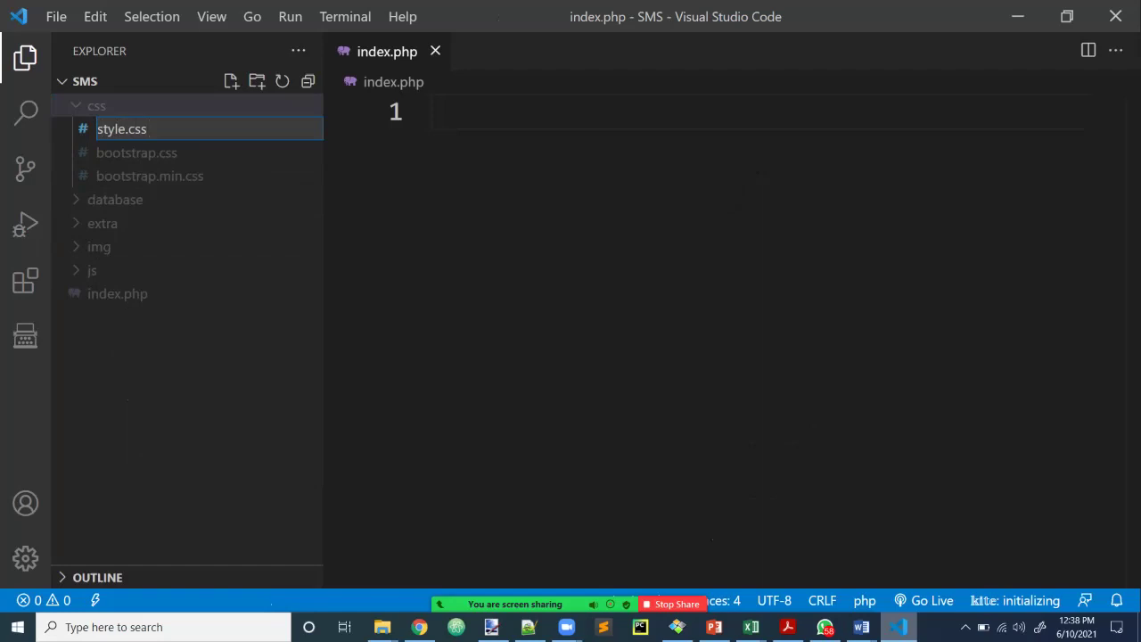
{"action": "key", "text": "Return"}
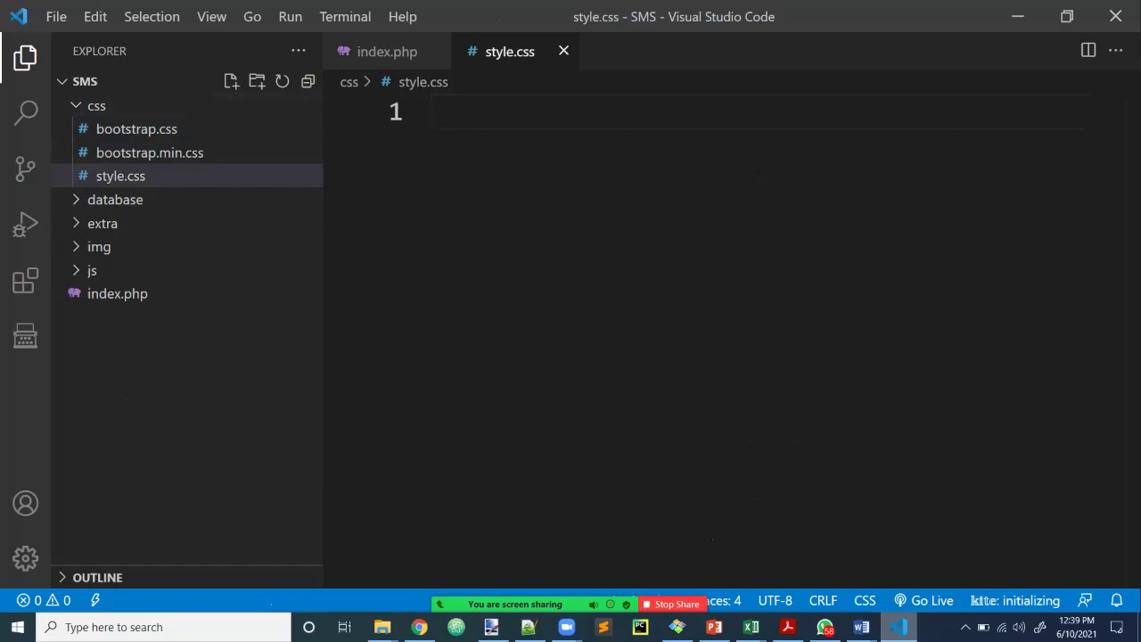
Examine the contents of the database, extra and js folders in the project tree.
{"action": "left_click", "coordinate": [115, 199]}
{"action": "left_click", "coordinate": [115, 200]}
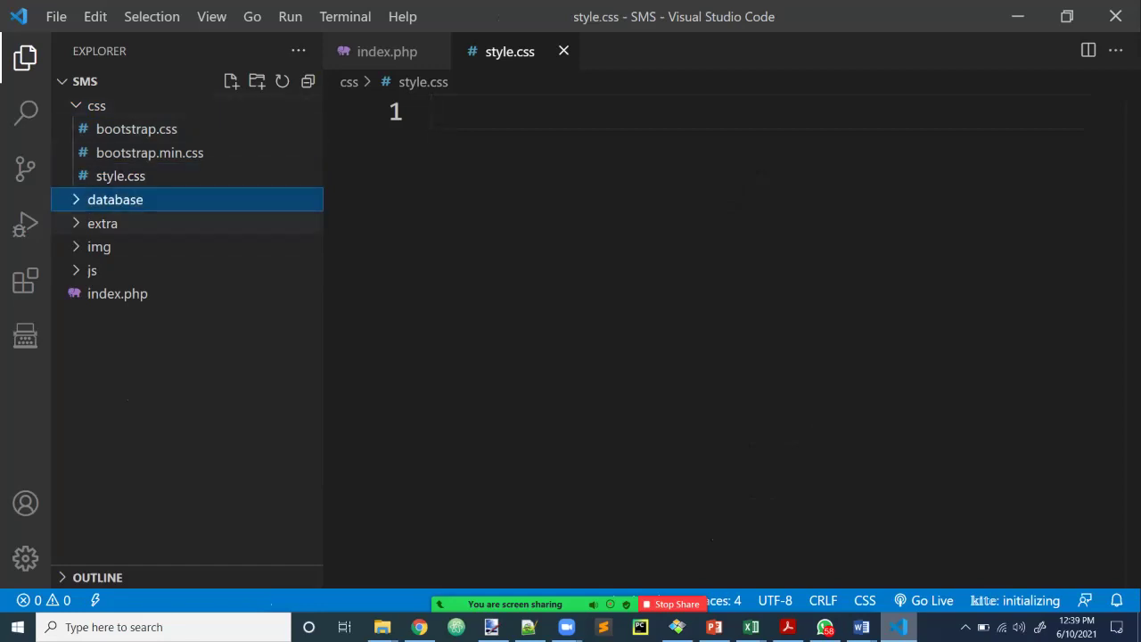
{"action": "left_click", "coordinate": [102, 223]}
{"action": "left_click", "coordinate": [102, 222]}
{"action": "left_click", "coordinate": [92, 270]}
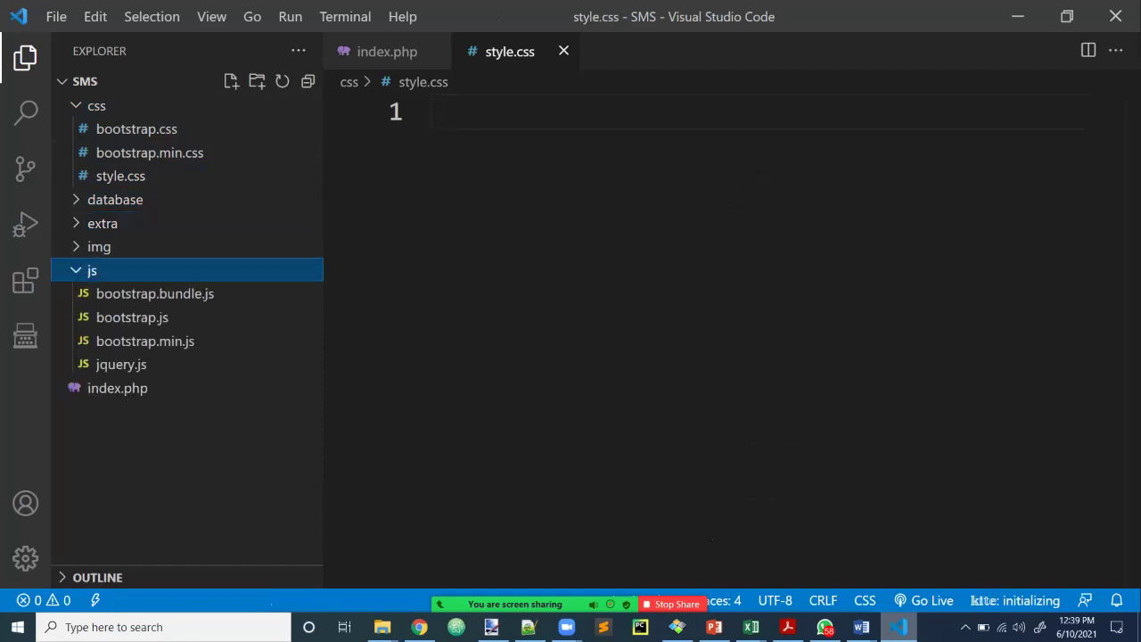
{"action": "left_click", "coordinate": [432, 111]}
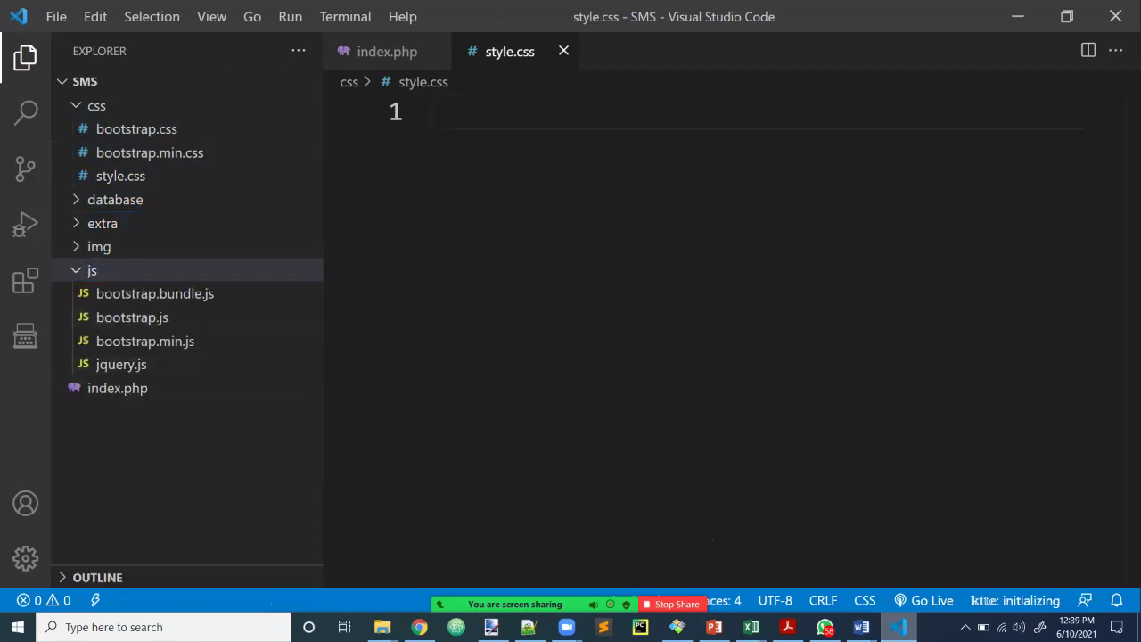
Close the style.css file so that only index.php stays open for editing.
{"action": "left_click", "coordinate": [116, 388]}
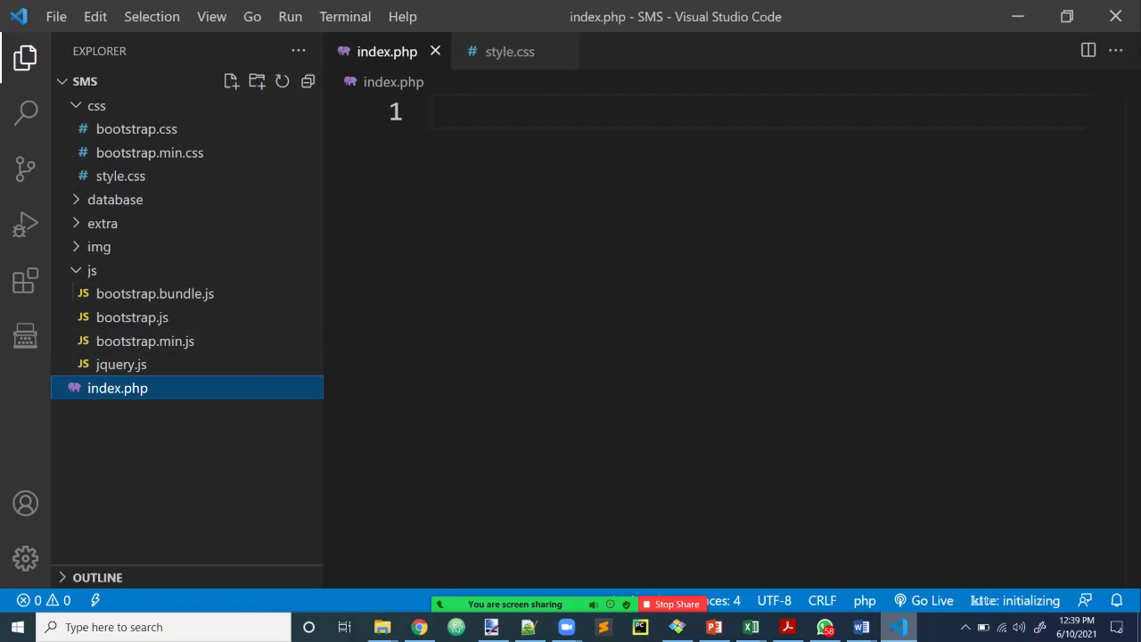
{"action": "left_click", "coordinate": [510, 51]}
{"action": "left_click", "coordinate": [563, 51]}
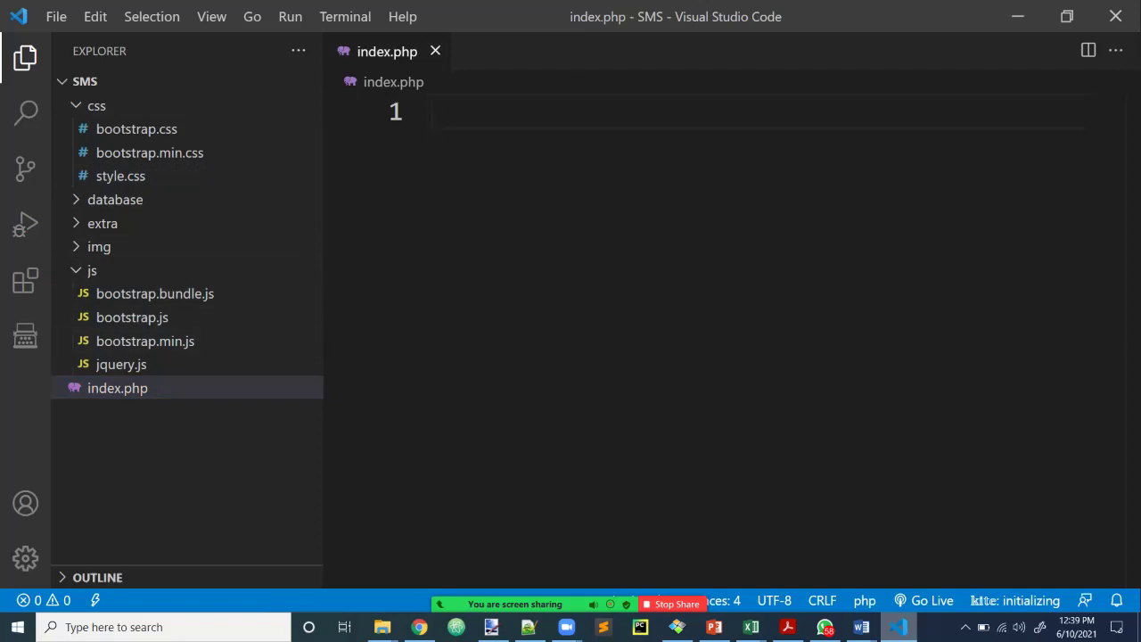
Enter the html abbreviation on the first line of index.php to start the page markup.
{"action": "type", "text": "html"}
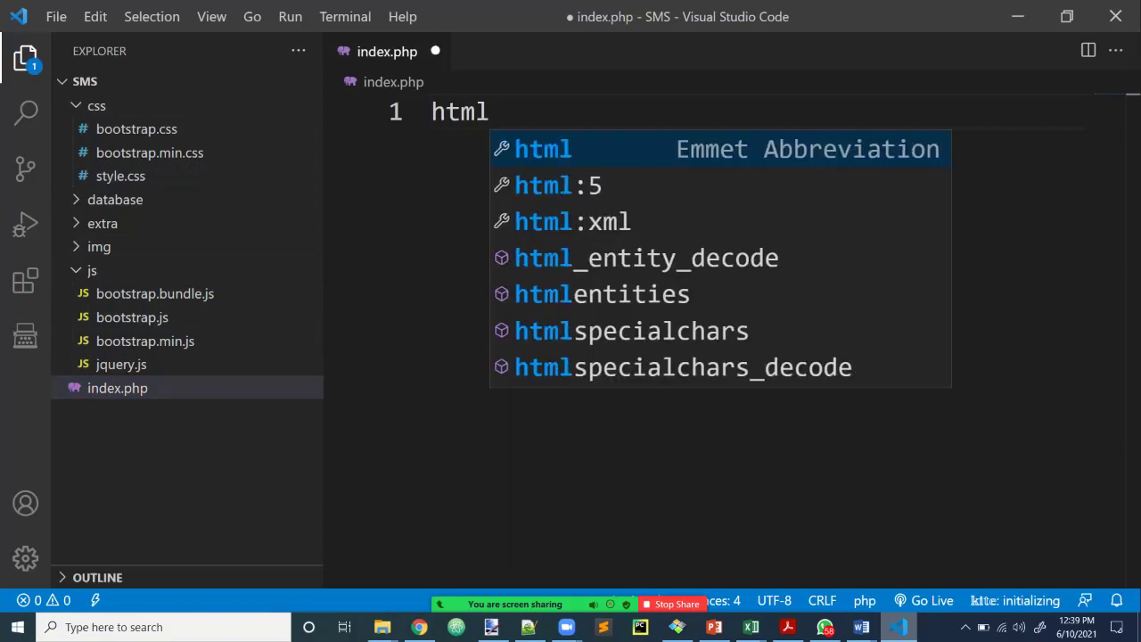